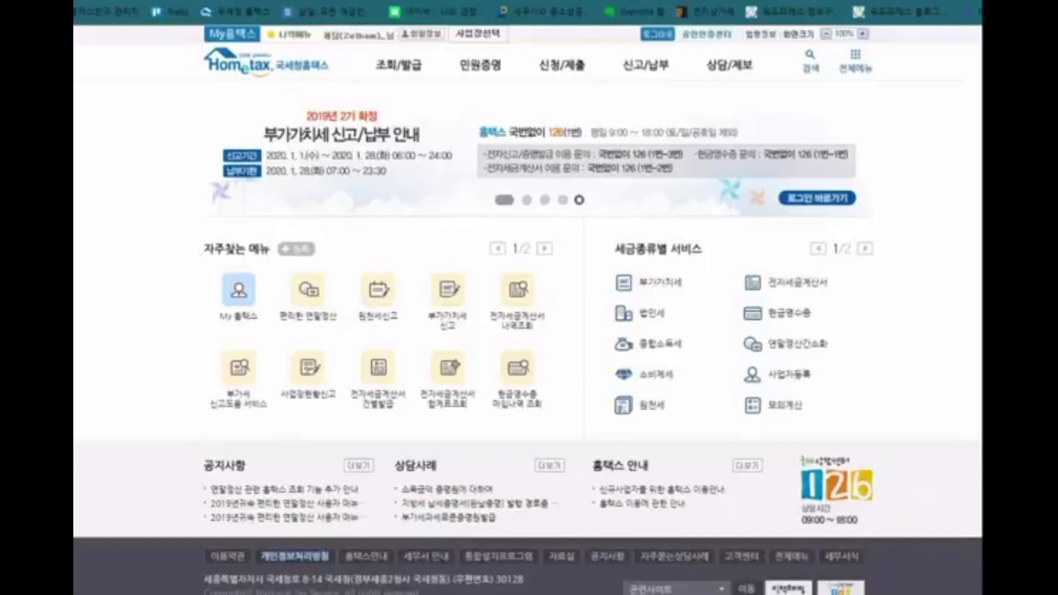
Step: Go to the 신고/납부 section and choose 부가가치세 under 세금신고
{"action": "left_click", "coordinate": [648, 76]}
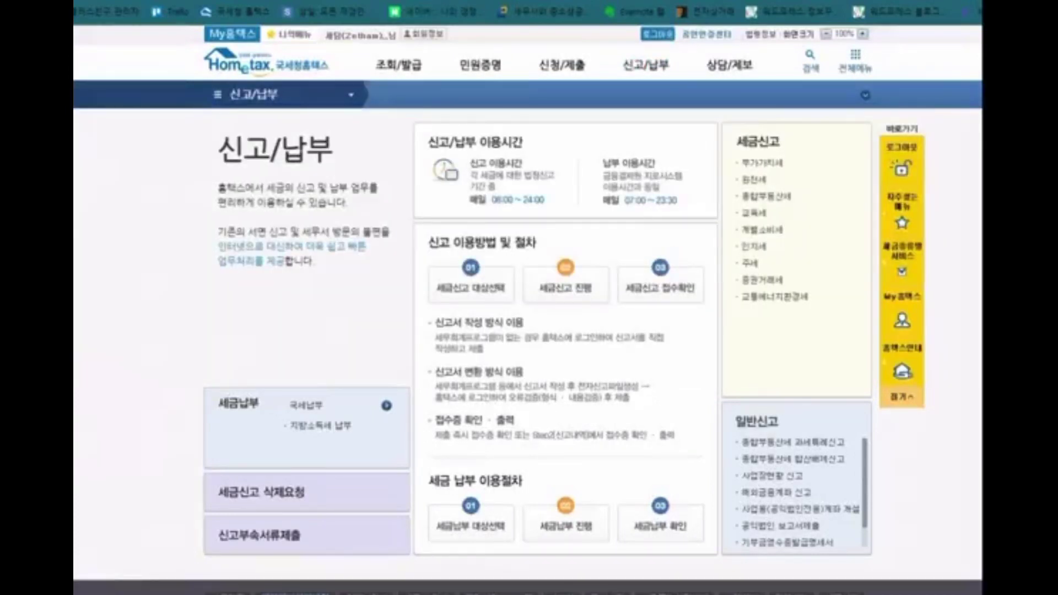
{"action": "left_click_drag", "start_coordinate": [820, 112], "coordinate": [778, 157]}
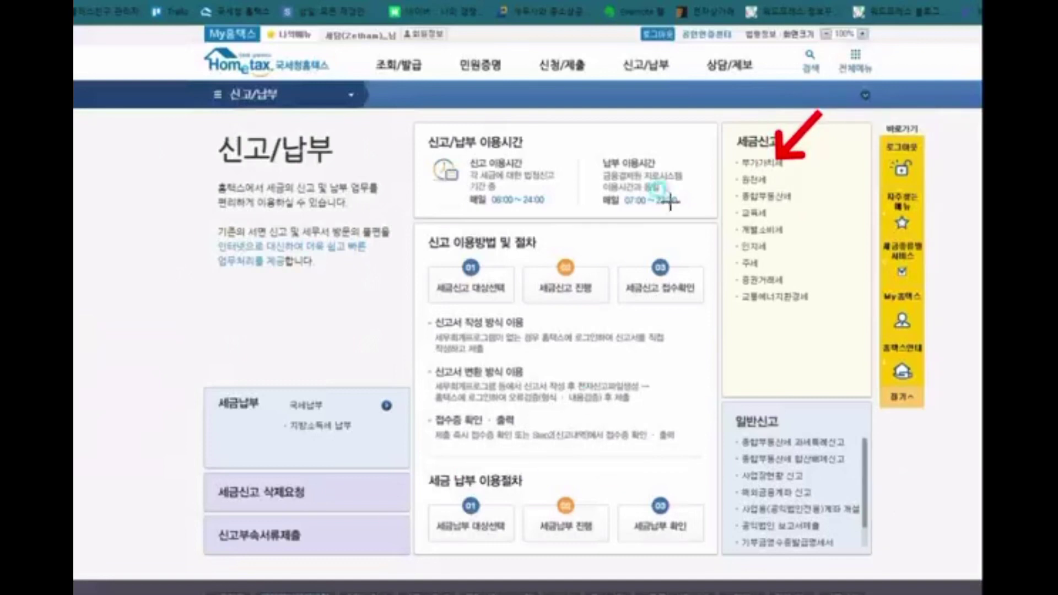
{"action": "key", "text": "e"}
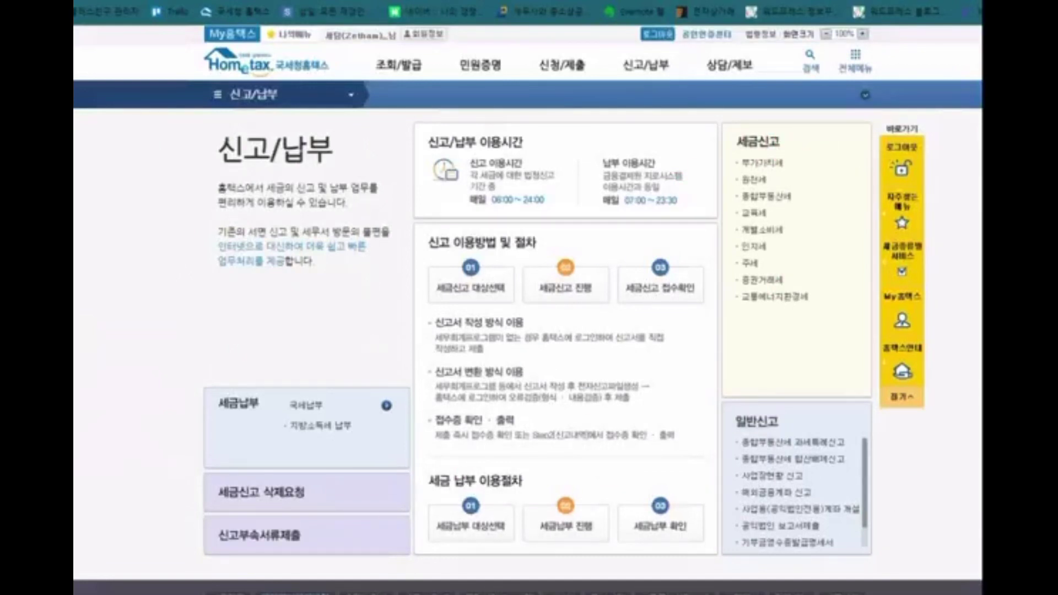
{"action": "left_click", "coordinate": [754, 165]}
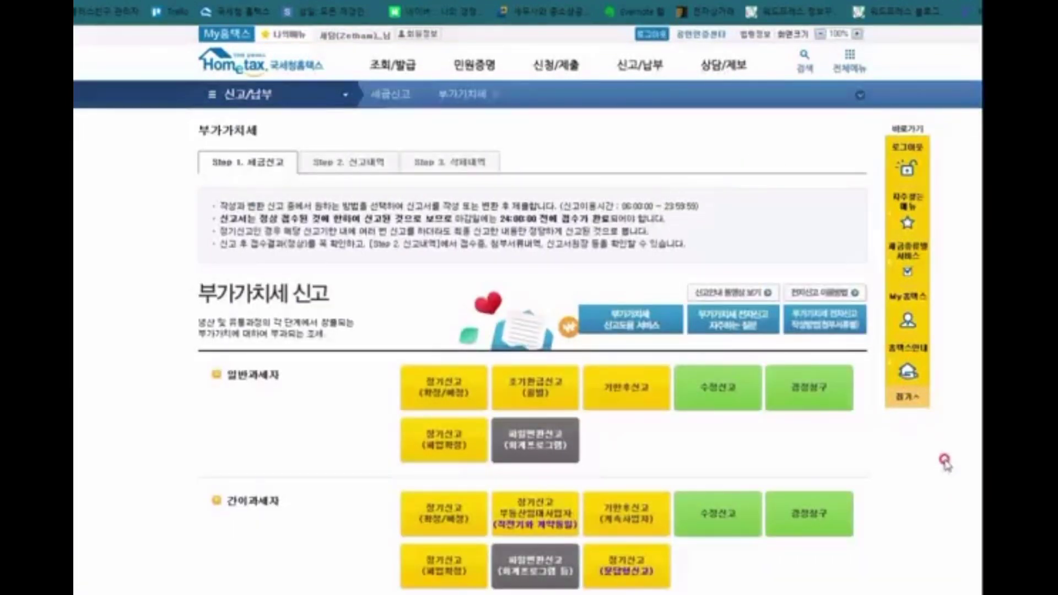
Step: Start the 일반과세자 정기신고(확정/예정) VAT return for 2019 2기 확정
{"action": "scroll", "coordinate": [945, 462], "scroll_direction": "down", "scroll_amount": 1}
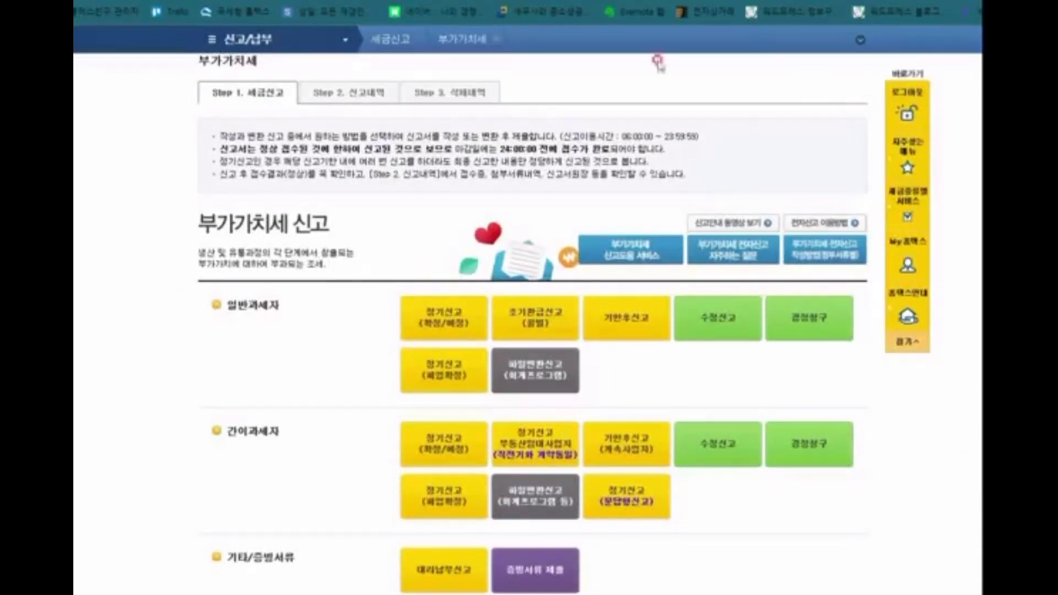
{"action": "left_click", "coordinate": [438, 330]}
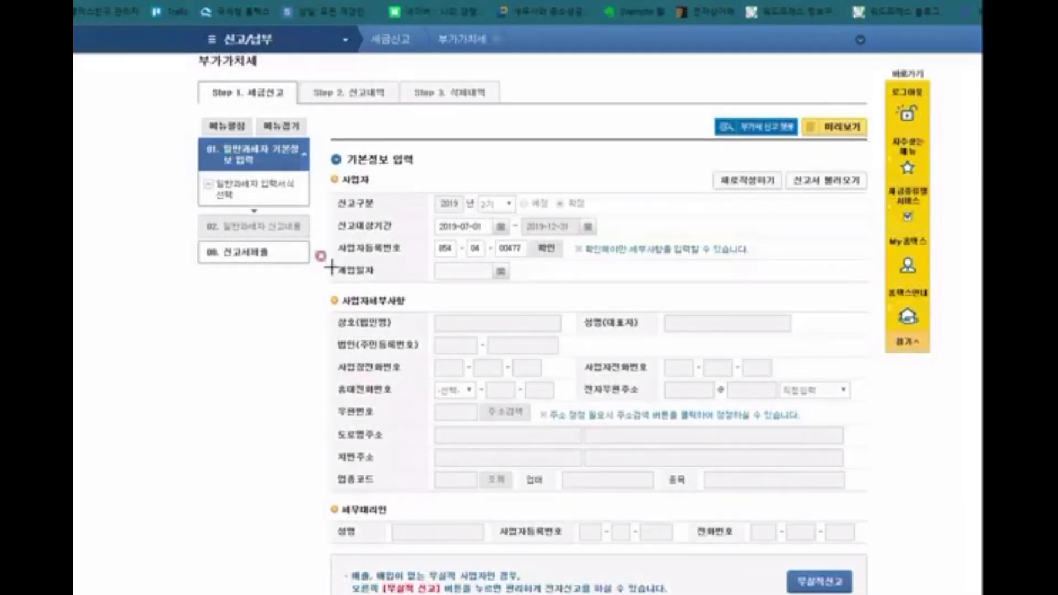
{"action": "mouse_move", "coordinate": [327, 169]}
{"action": "left_mouse_down"}
{"action": "mouse_move", "coordinate": [504, 237]}
{"action": "mouse_move", "coordinate": [876, 287]}
{"action": "mouse_move", "coordinate": [873, 296]}
{"action": "left_mouse_up"}
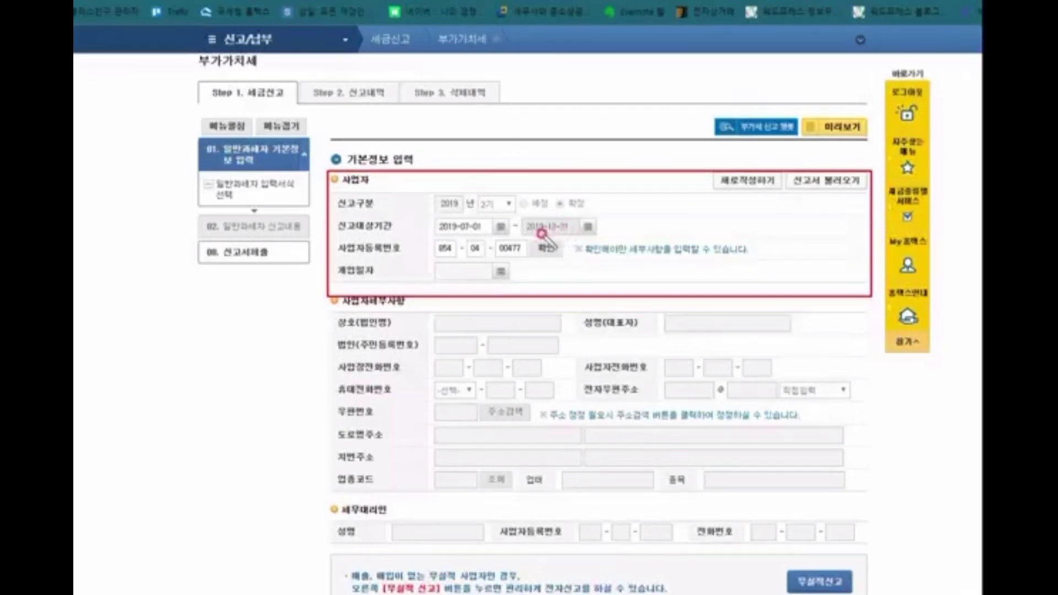
{"action": "left_click_drag", "start_coordinate": [538, 227], "coordinate": [568, 224]}
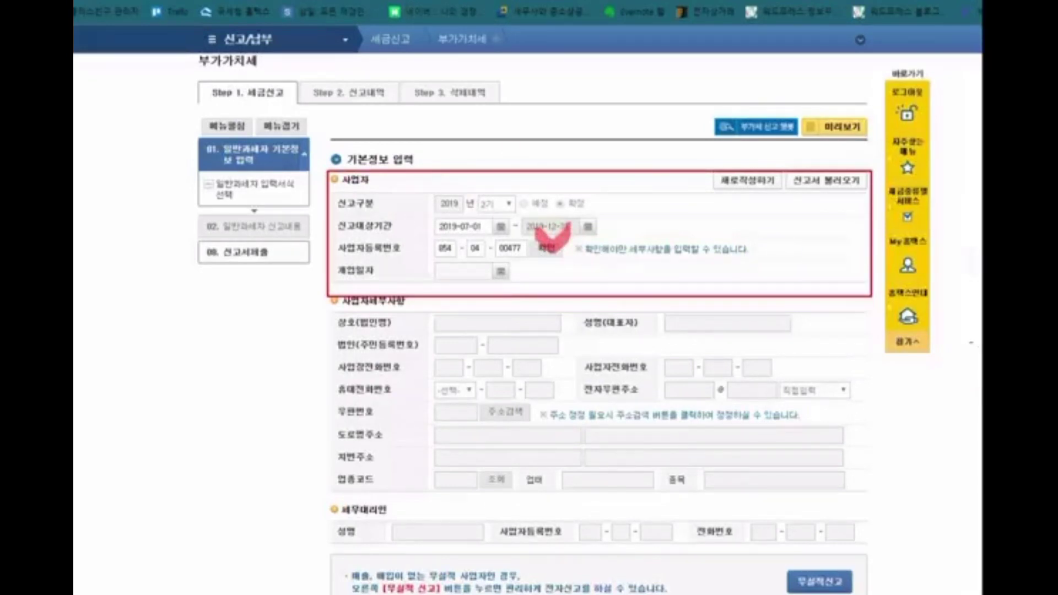
{"action": "key", "text": "Escape"}
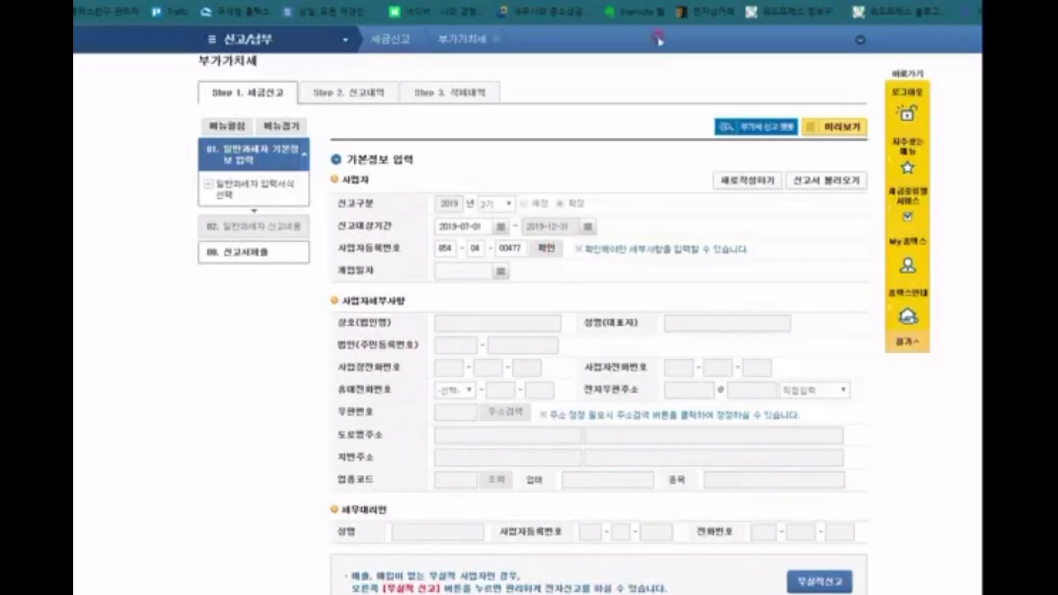
Step: Load the business details and replace the industry code with 701201 for non-residential rental
{"action": "left_click", "coordinate": [547, 248]}
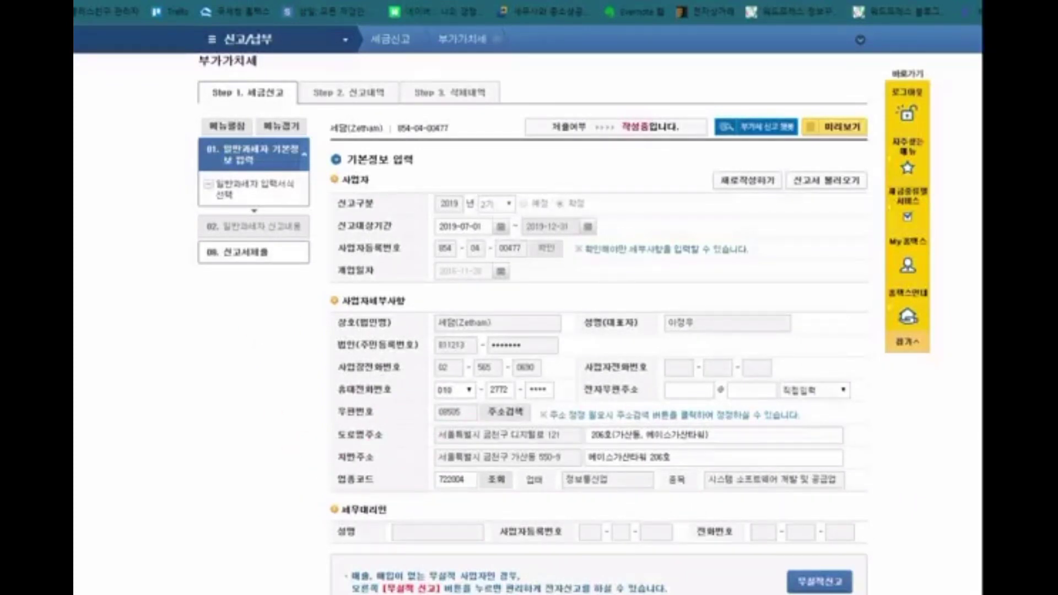
{"action": "mouse_move", "coordinate": [327, 457]}
{"action": "left_mouse_down"}
{"action": "mouse_move", "coordinate": [555, 489]}
{"action": "mouse_move", "coordinate": [855, 508]}
{"action": "left_mouse_up"}
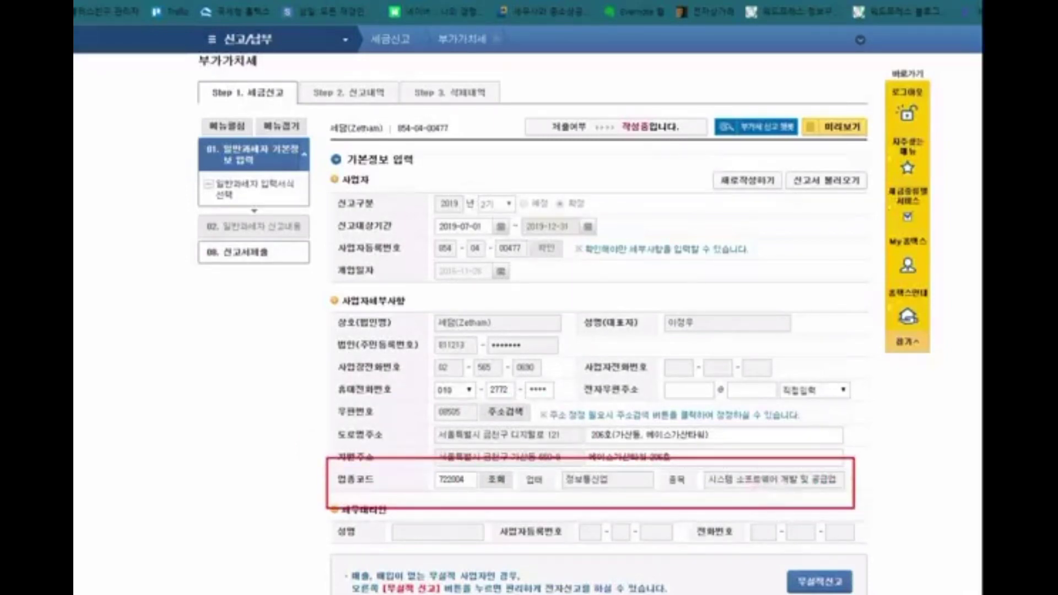
{"action": "key", "text": "Escape"}
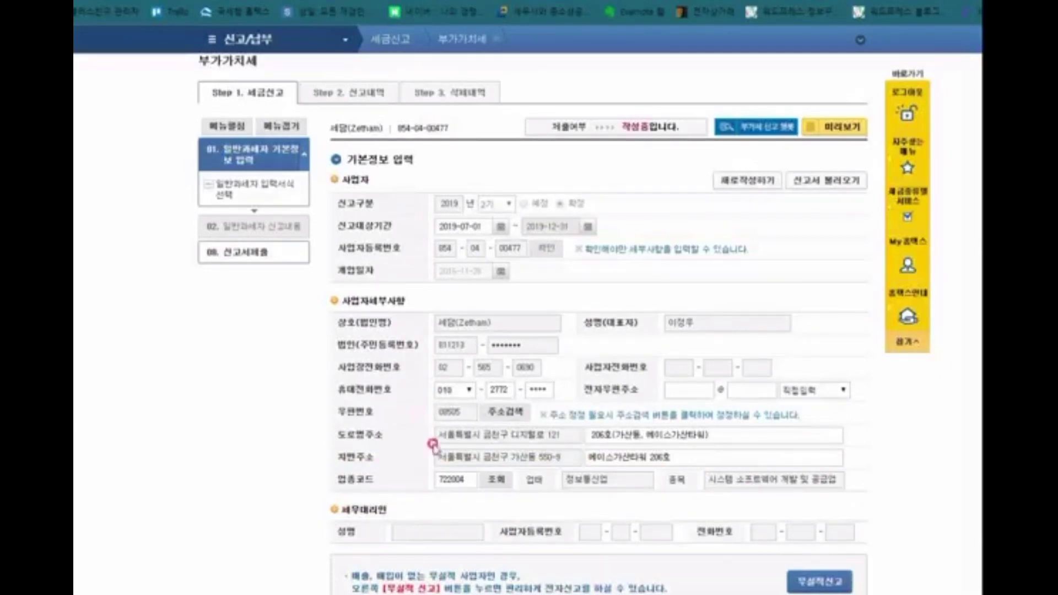
{"action": "left_click_drag", "start_coordinate": [477, 479], "coordinate": [380, 477]}
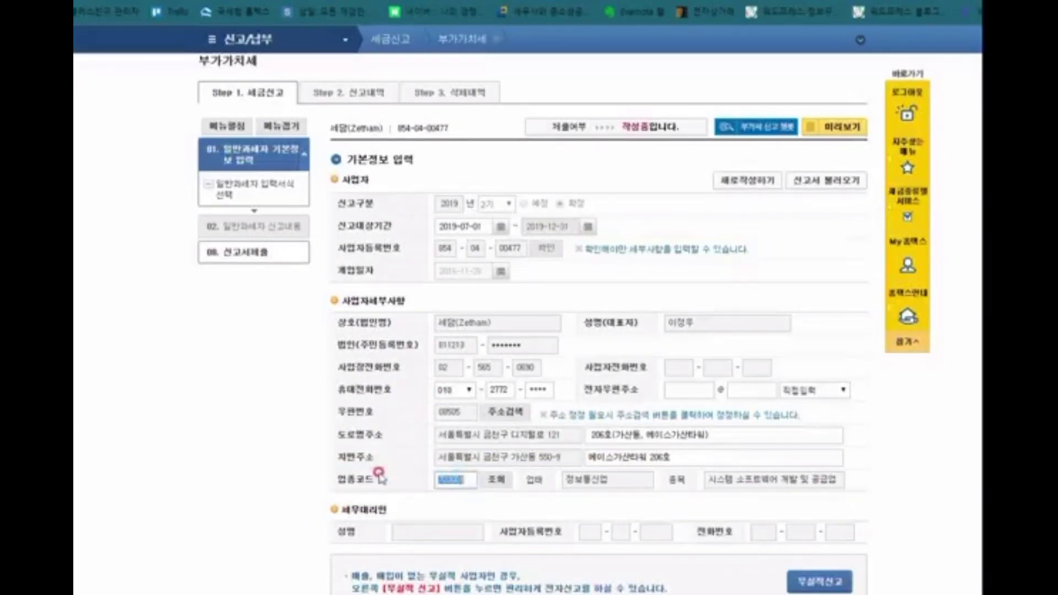
{"action": "left_click", "coordinate": [492, 490]}
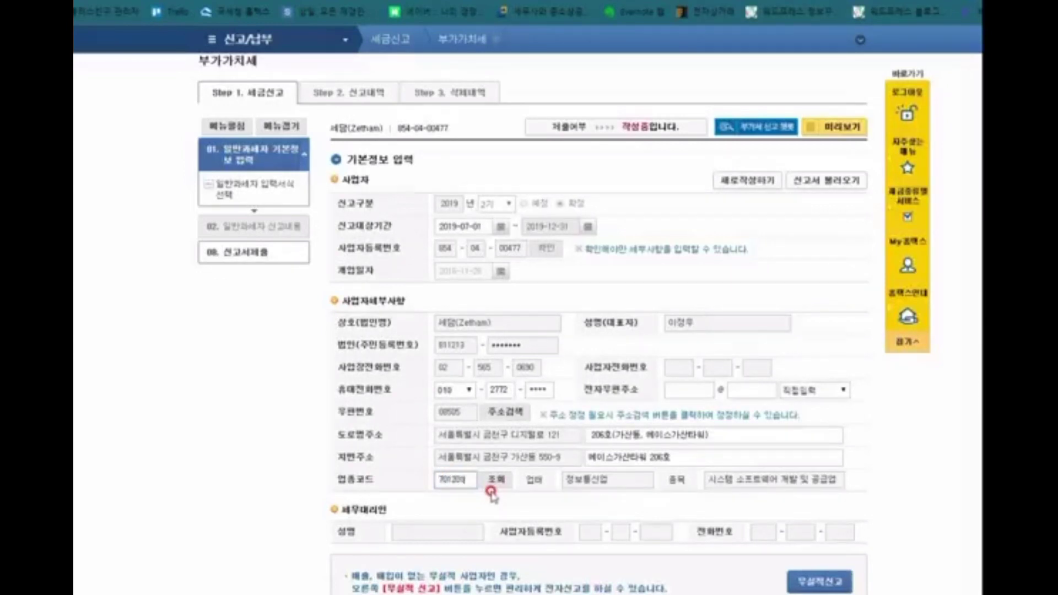
{"action": "left_click", "coordinate": [495, 482]}
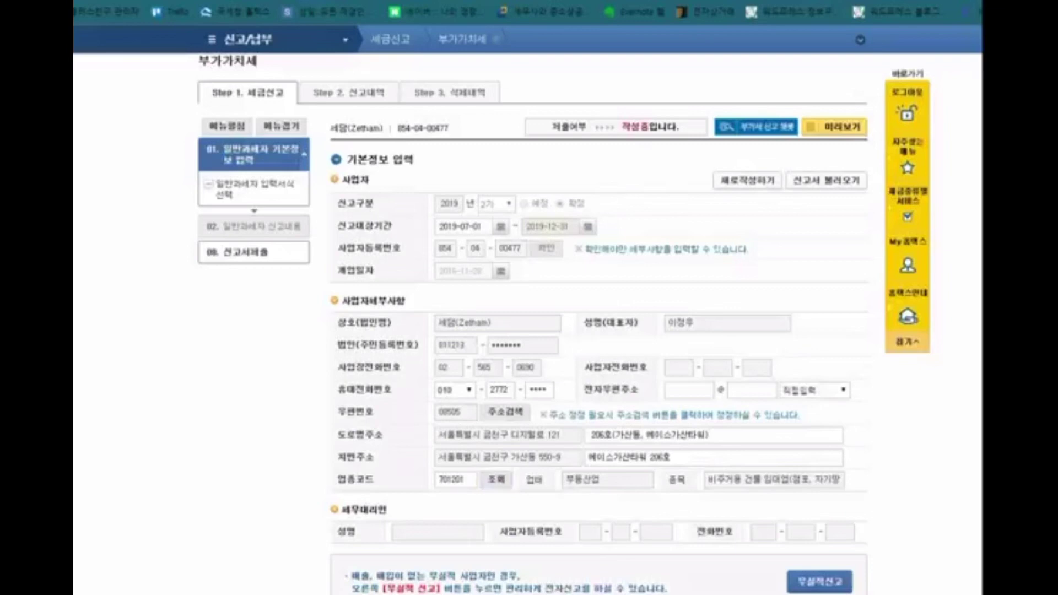
Step: Save the basic information, continue, and acknowledge the saved notice
{"action": "mouse_move", "coordinate": [312, 292]}
{"action": "left_mouse_down"}
{"action": "mouse_move", "coordinate": [414, 359]}
{"action": "mouse_move", "coordinate": [880, 503]}
{"action": "left_mouse_up"}
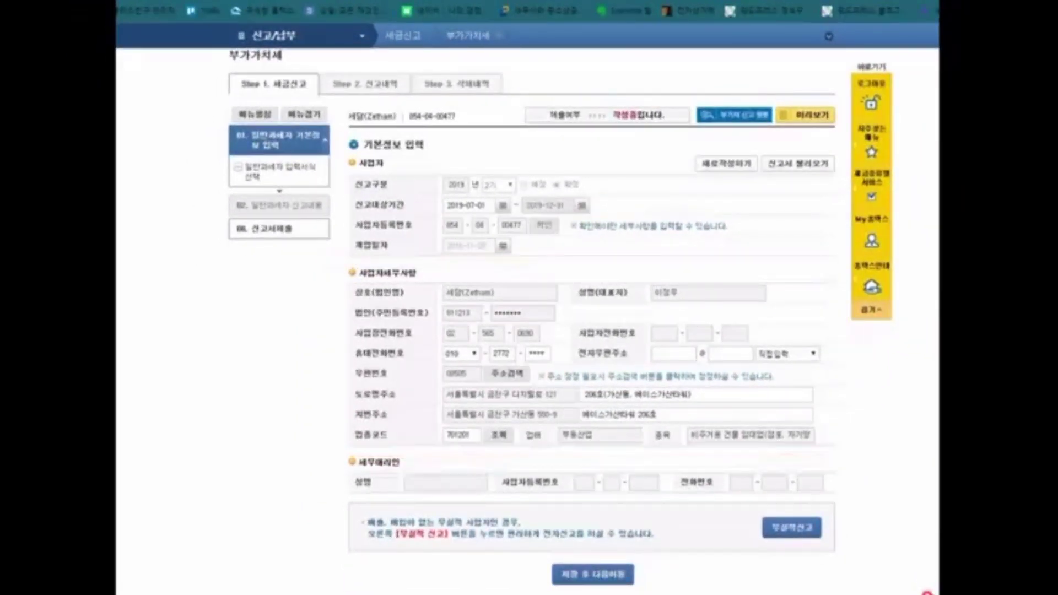
{"action": "left_click", "coordinate": [604, 576]}
{"action": "left_click", "coordinate": [601, 61]}
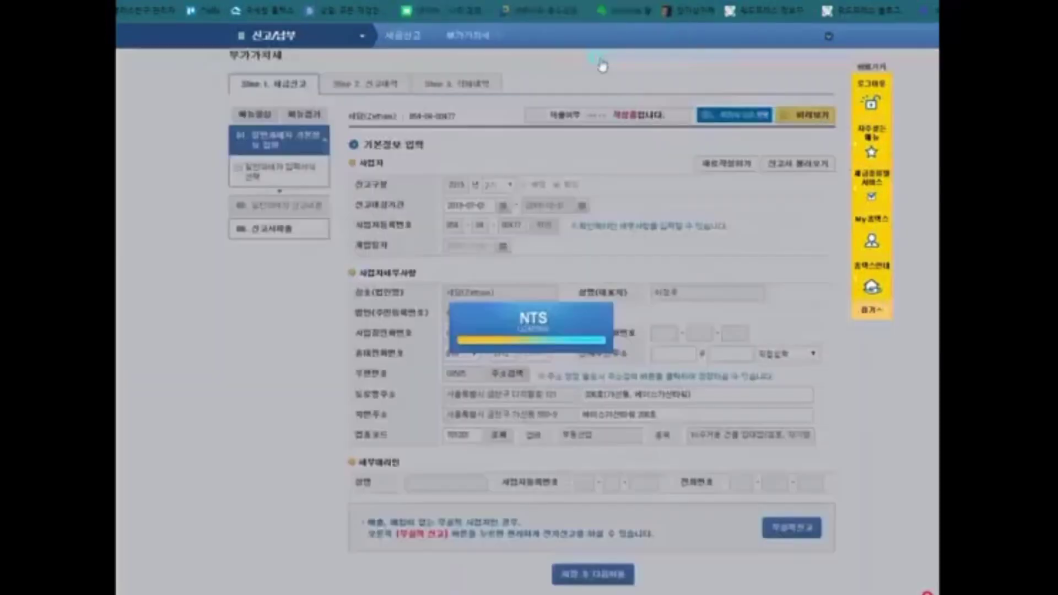
{"action": "left_click", "coordinate": [642, 74]}
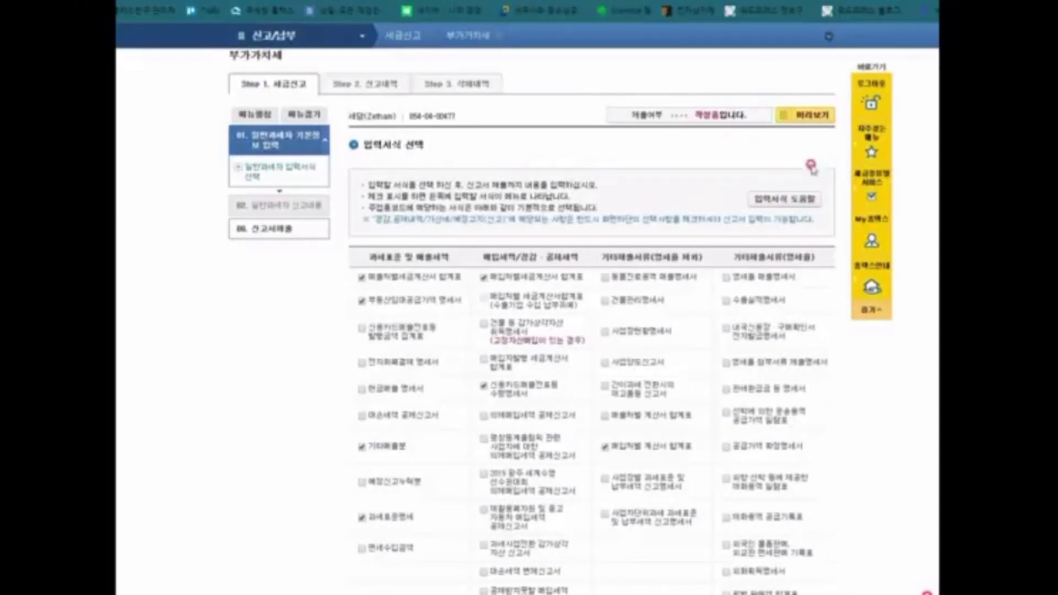
{"action": "scroll", "coordinate": [699, 211], "scroll_direction": "down", "scroll_amount": 1}
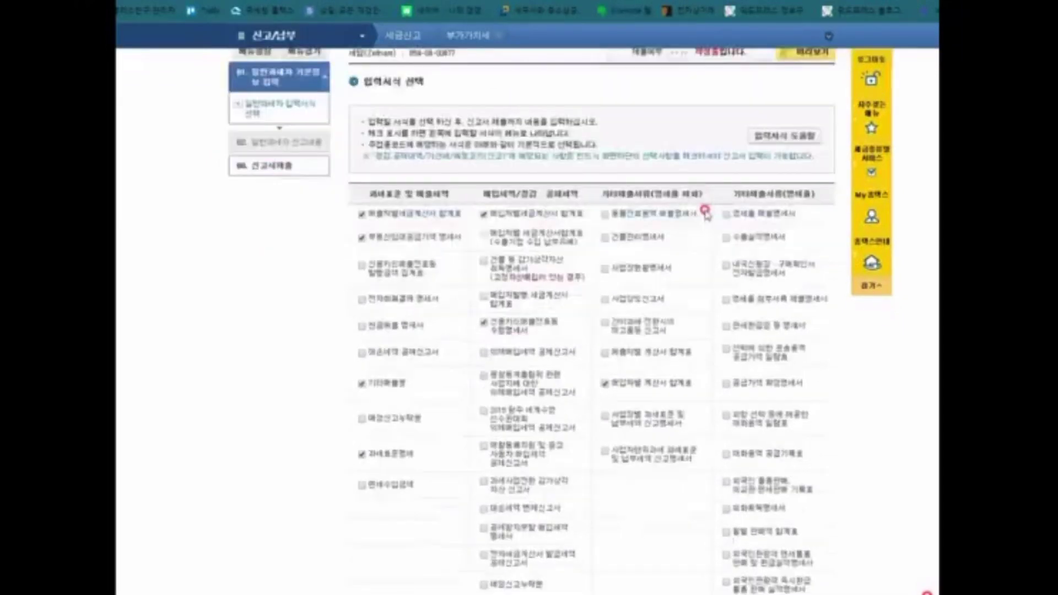
{"action": "scroll", "coordinate": [732, 210], "scroll_direction": "down", "scroll_amount": 1}
{"action": "scroll", "coordinate": [722, 209], "scroll_direction": "up", "scroll_amount": 2}
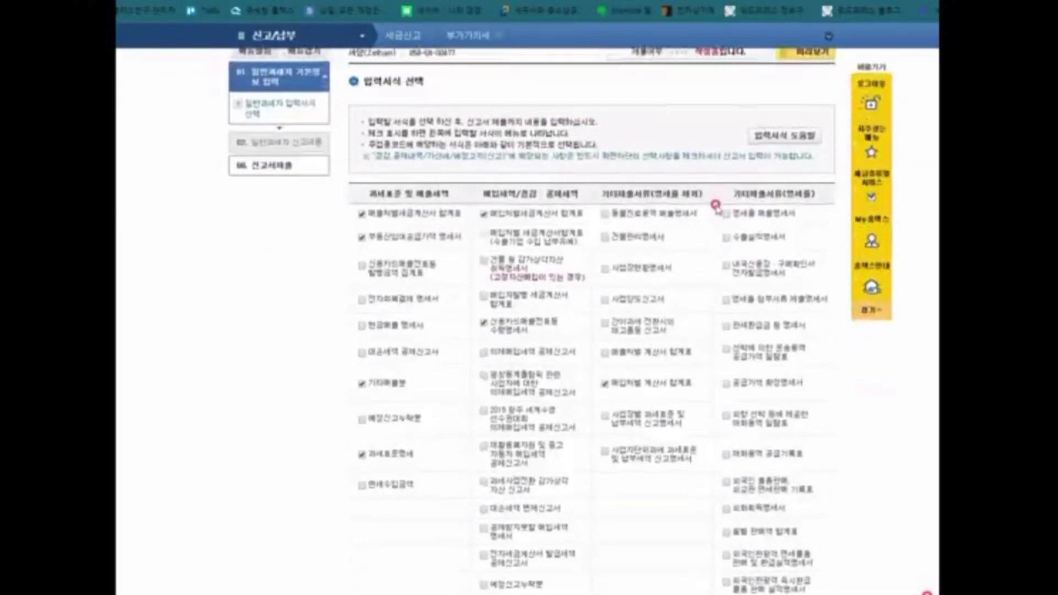
{"action": "scroll", "coordinate": [623, 157], "scroll_direction": "up", "scroll_amount": 1}
{"action": "scroll", "coordinate": [625, 163], "scroll_direction": "down", "scroll_amount": 3}
{"action": "scroll", "coordinate": [625, 163], "scroll_direction": "down", "scroll_amount": 1}
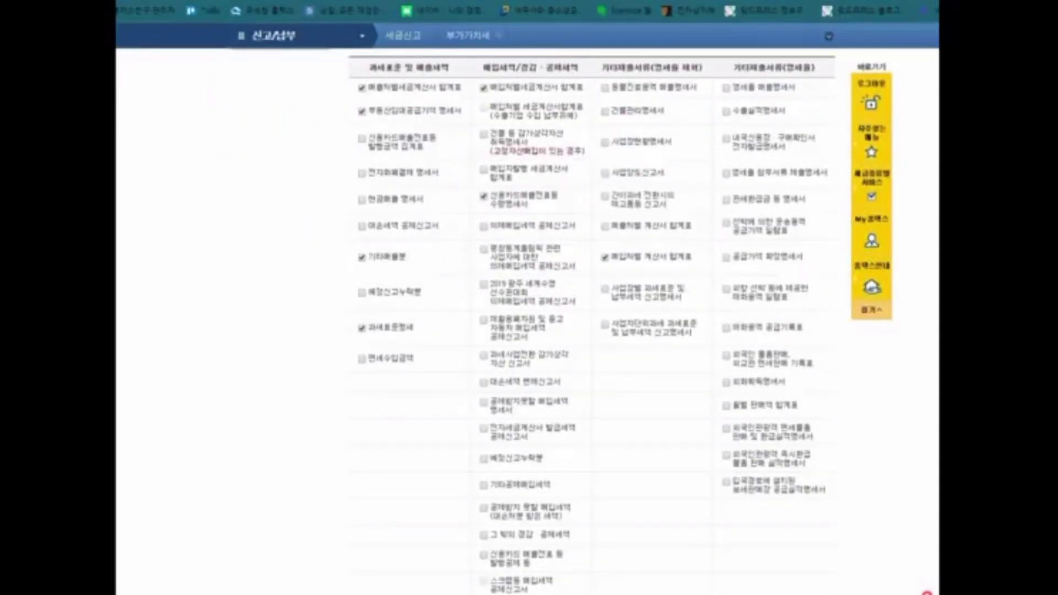
{"action": "scroll", "coordinate": [589, 320], "scroll_direction": "down", "scroll_amount": 1}
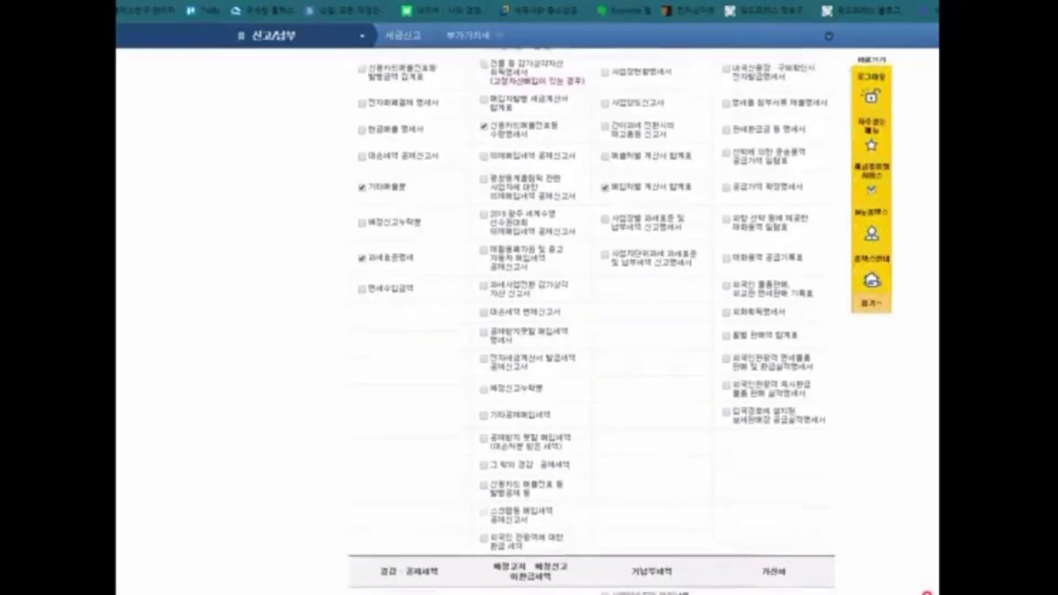
{"action": "scroll", "coordinate": [590, 320], "scroll_direction": "up", "scroll_amount": 1}
{"action": "scroll", "coordinate": [590, 320], "scroll_direction": "up", "scroll_amount": 1}
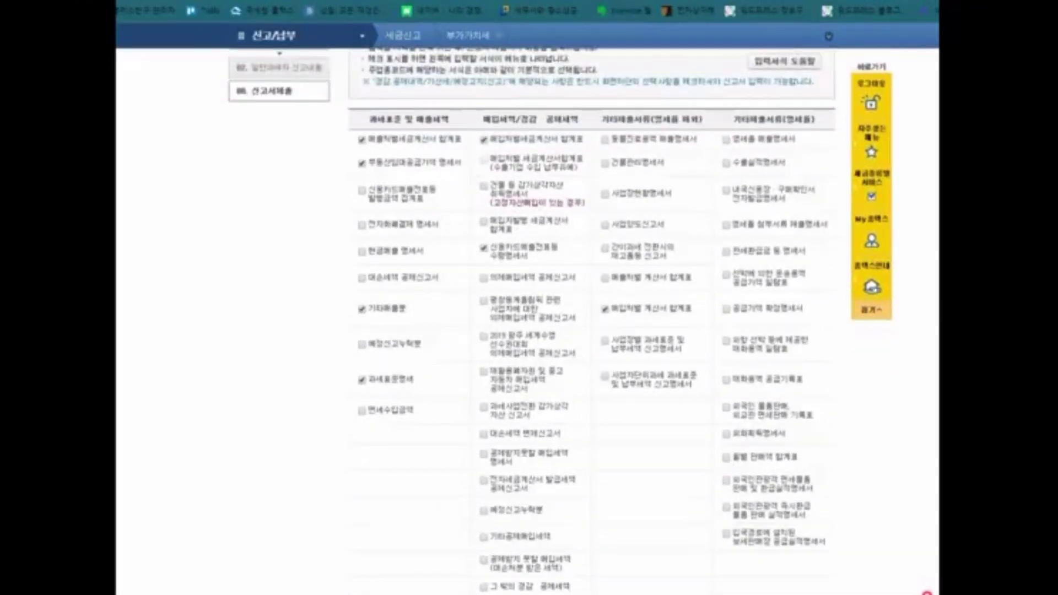
{"action": "left_click", "coordinate": [647, 109]}
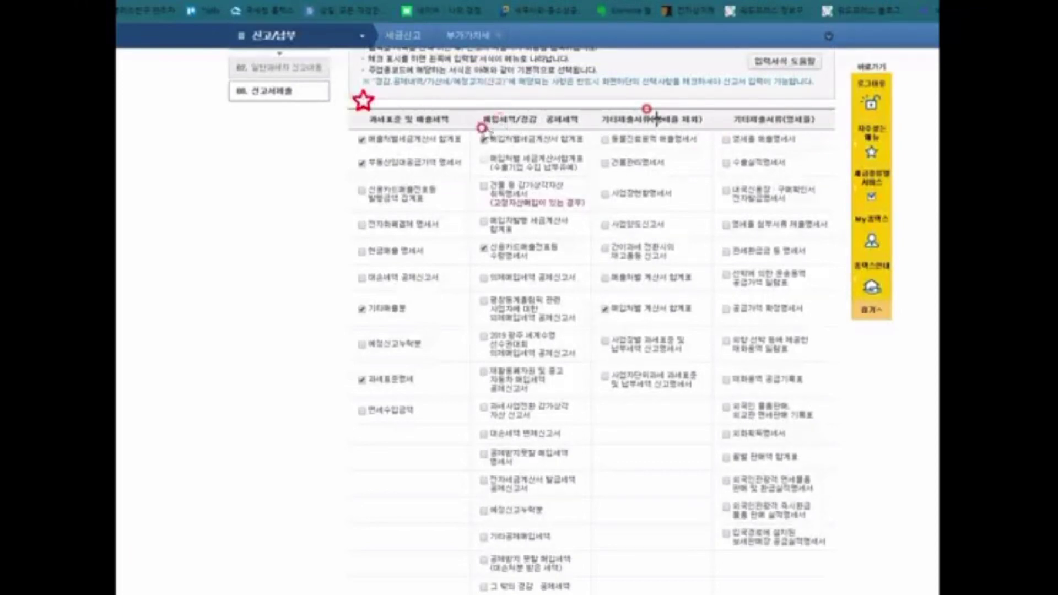
{"action": "left_click", "coordinate": [471, 128]}
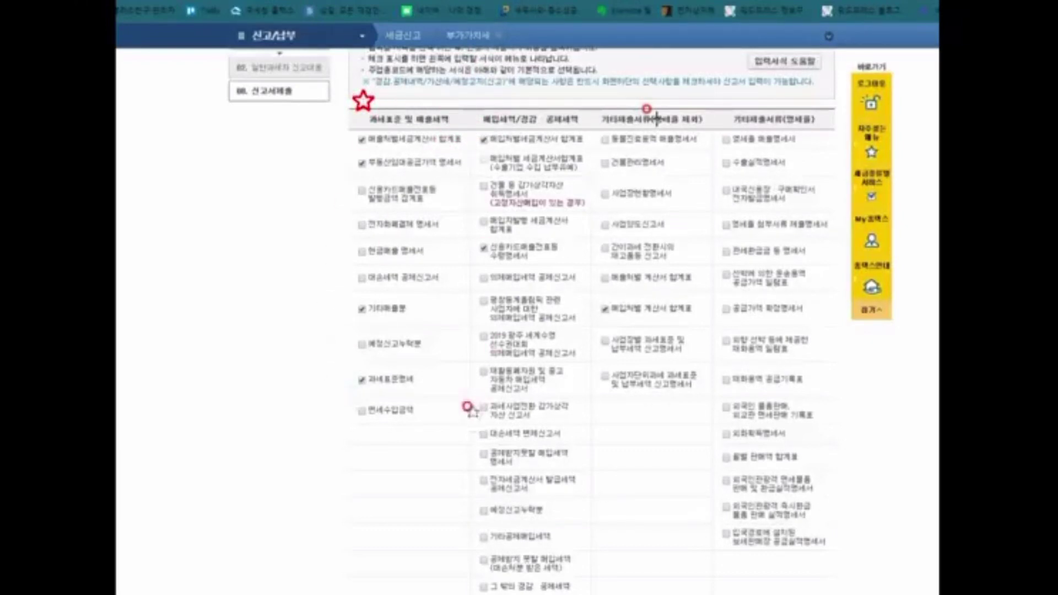
{"action": "left_click", "coordinate": [486, 103]}
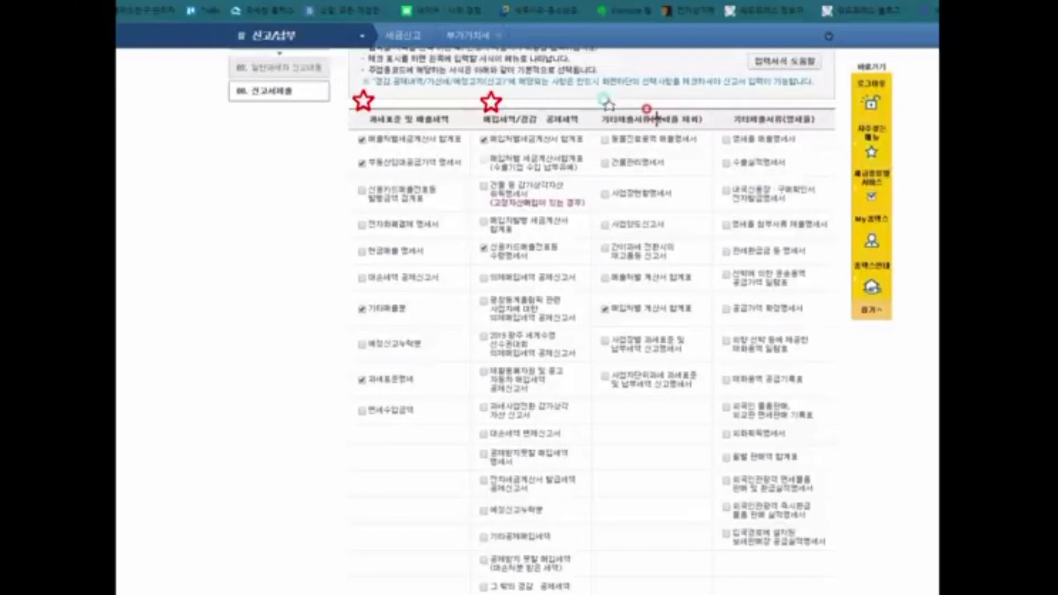
{"action": "left_click", "coordinate": [609, 104]}
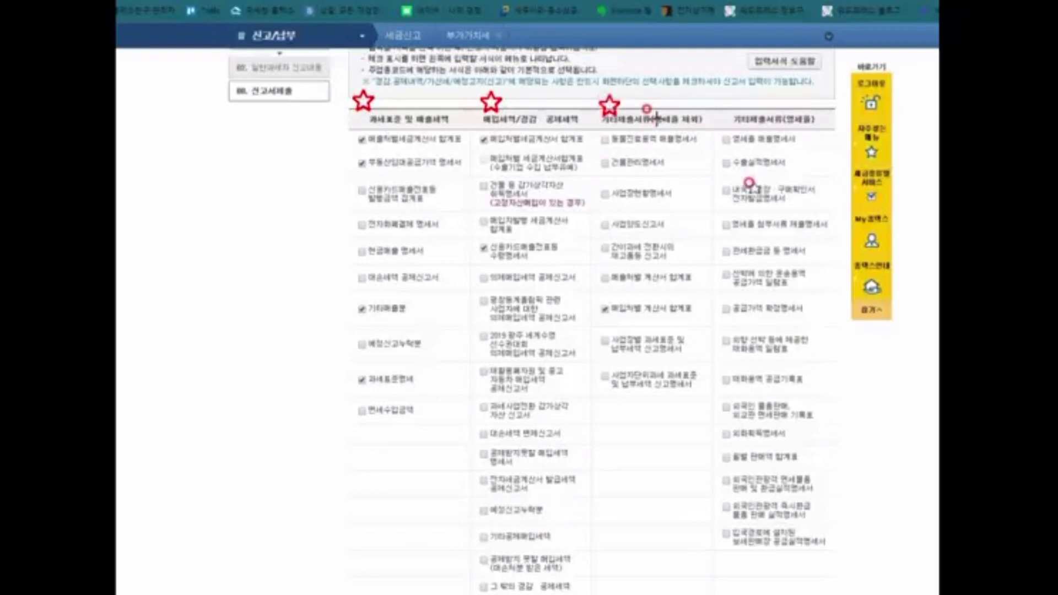
{"action": "left_click", "coordinate": [731, 105]}
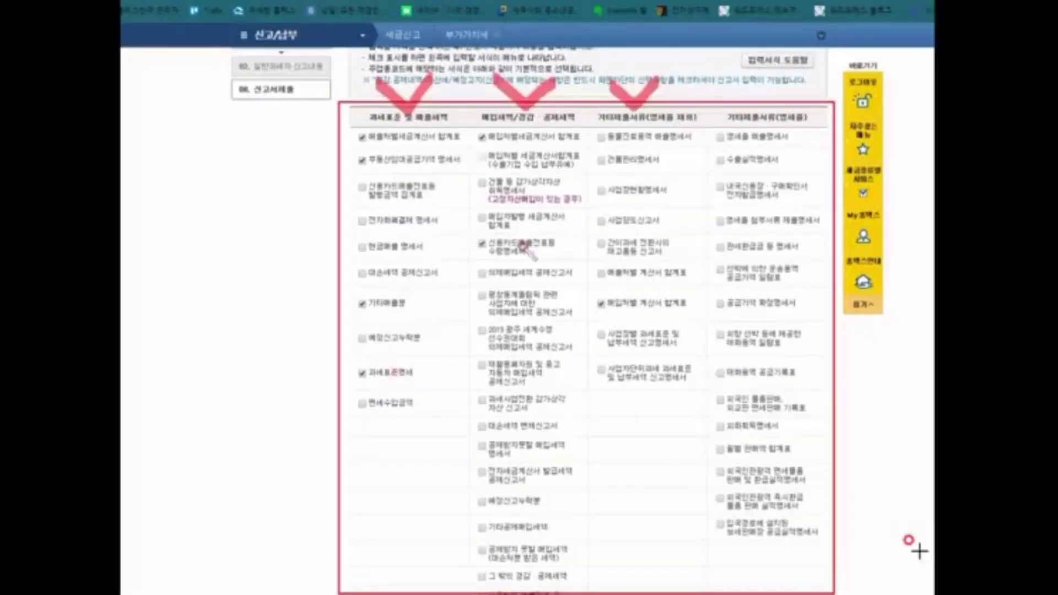
Step: Include the 기타매출분 form, leaving 신용카드매출전표등 수령명세서 unchecked
{"action": "left_click", "coordinate": [483, 245]}
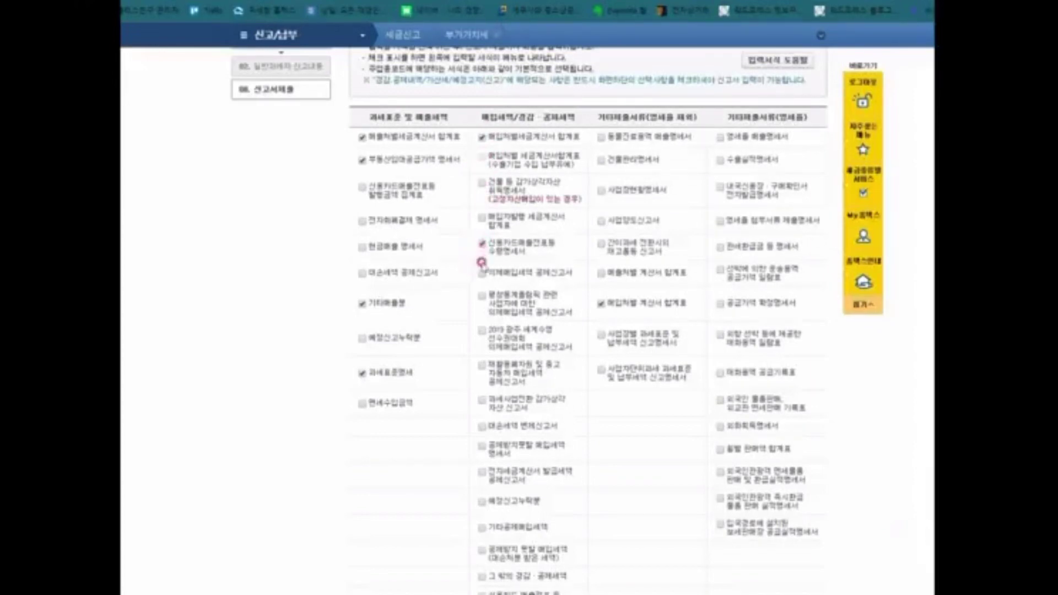
{"action": "left_click", "coordinate": [482, 243]}
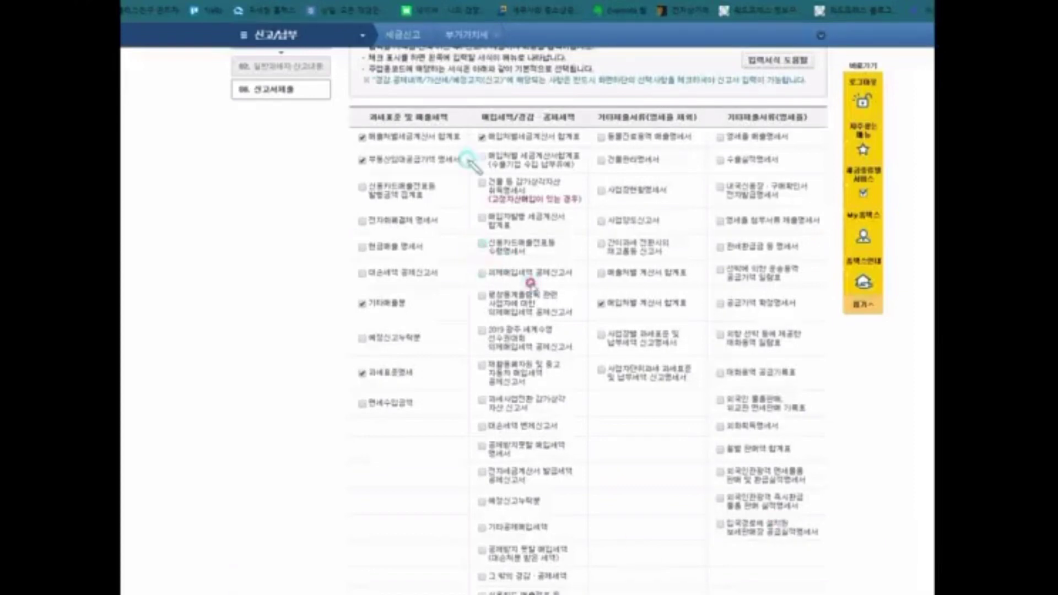
{"action": "left_click_drag", "start_coordinate": [477, 137], "coordinate": [579, 142]}
{"action": "left_click", "coordinate": [362, 303]}
{"action": "scroll", "coordinate": [574, 265], "scroll_direction": "down", "scroll_amount": 2}
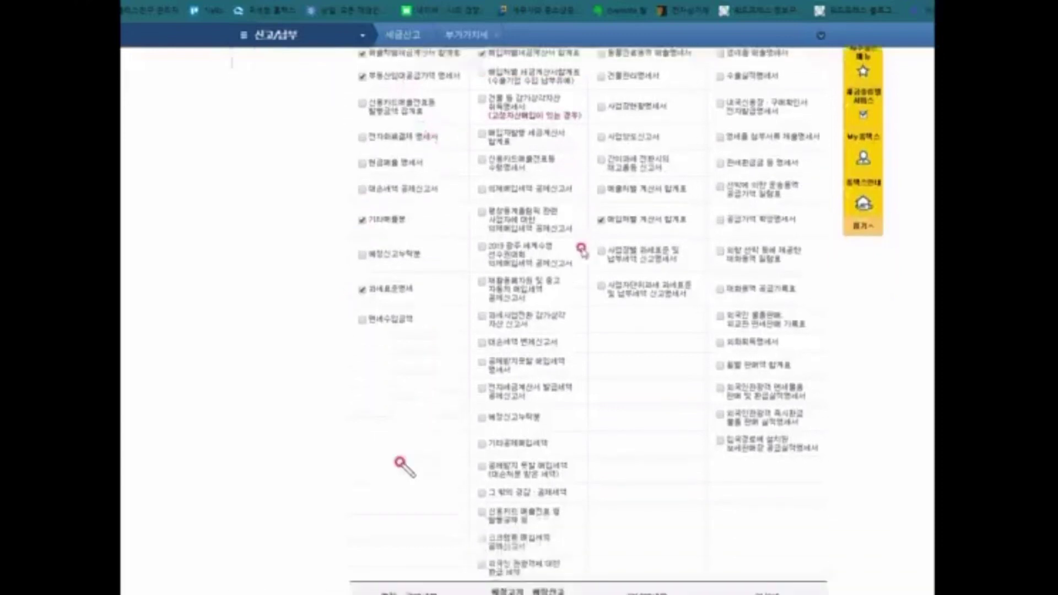
{"action": "scroll", "coordinate": [506, 140], "scroll_direction": "up", "scroll_amount": 2}
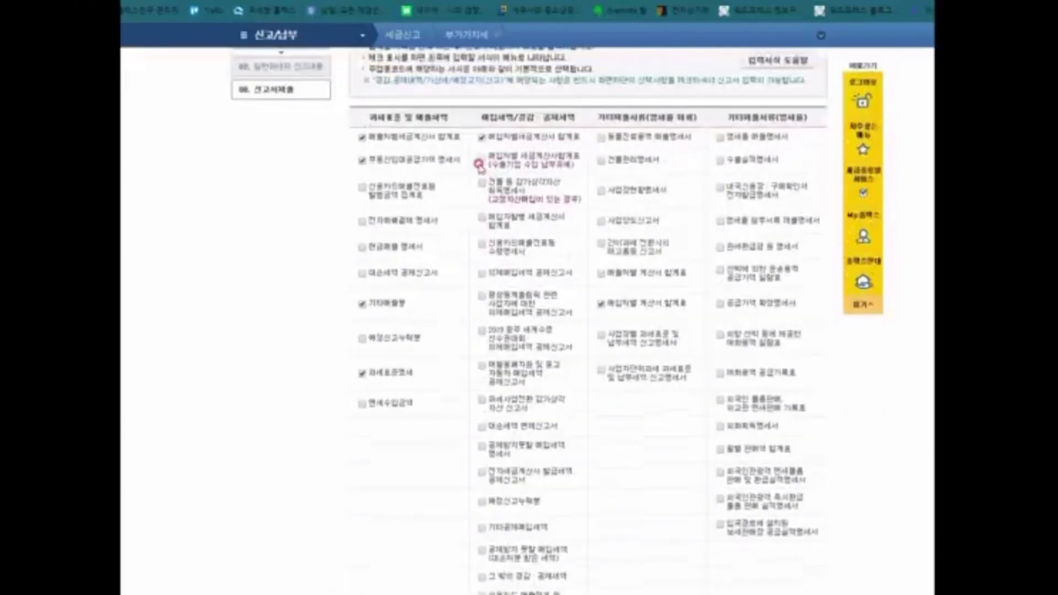
{"action": "scroll", "coordinate": [540, 356], "scroll_direction": "down", "scroll_amount": 2}
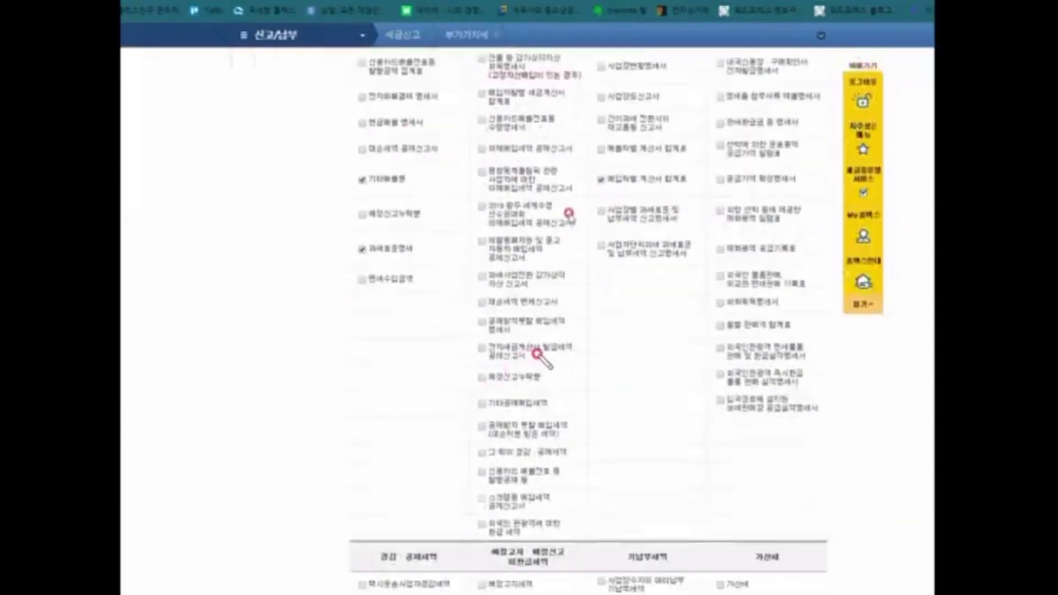
{"action": "scroll", "coordinate": [540, 356], "scroll_direction": "down", "scroll_amount": 3}
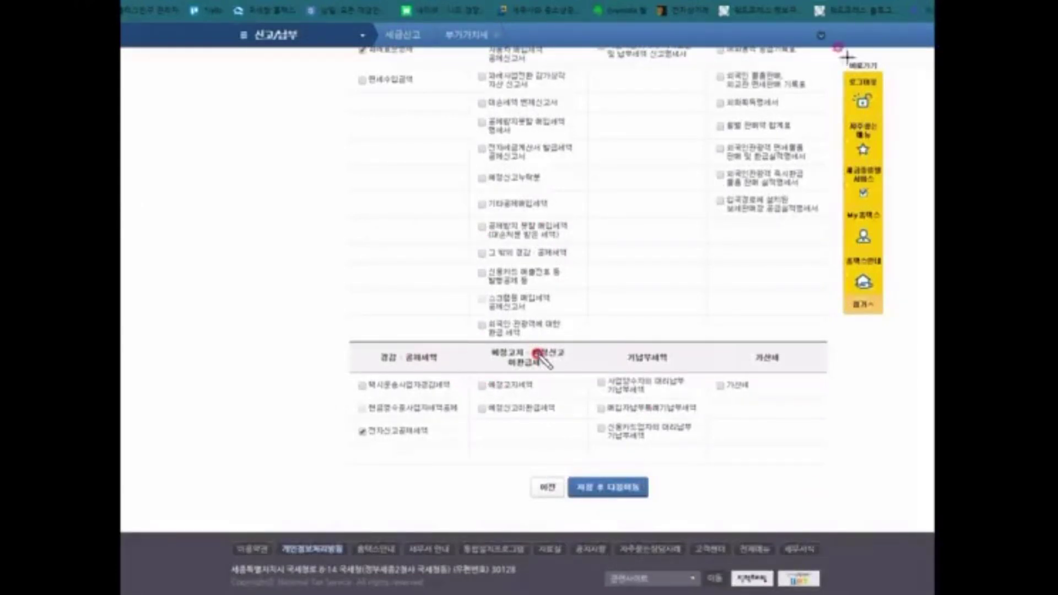
Step: Point out the 예정고지세액 row, then save the selected return forms and confirm
{"action": "left_click_drag", "start_coordinate": [471, 342], "coordinate": [577, 388]}
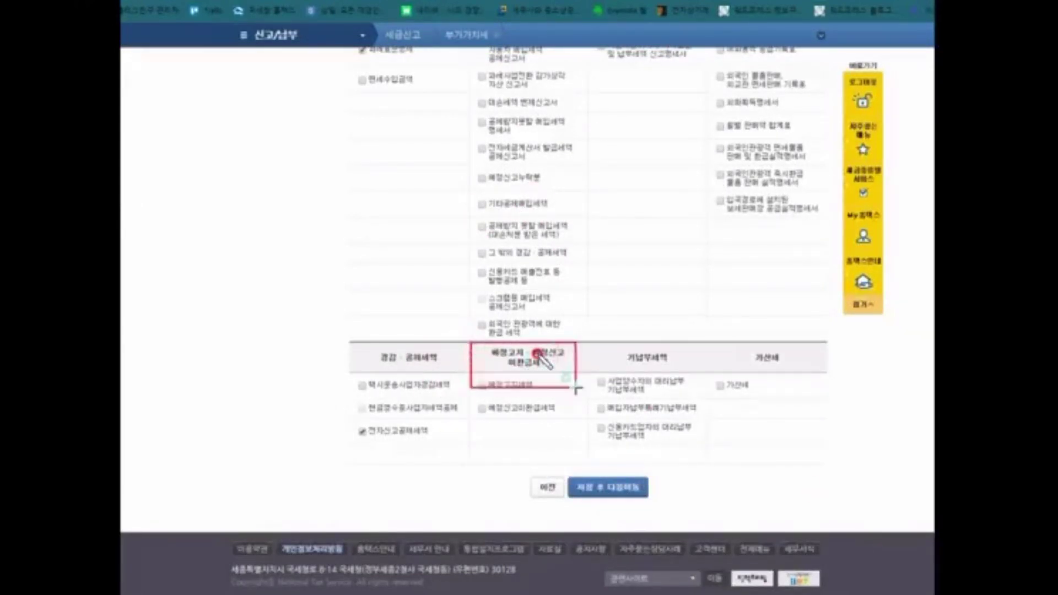
{"action": "left_click", "coordinate": [573, 385]}
{"action": "left_click", "coordinate": [480, 384]}
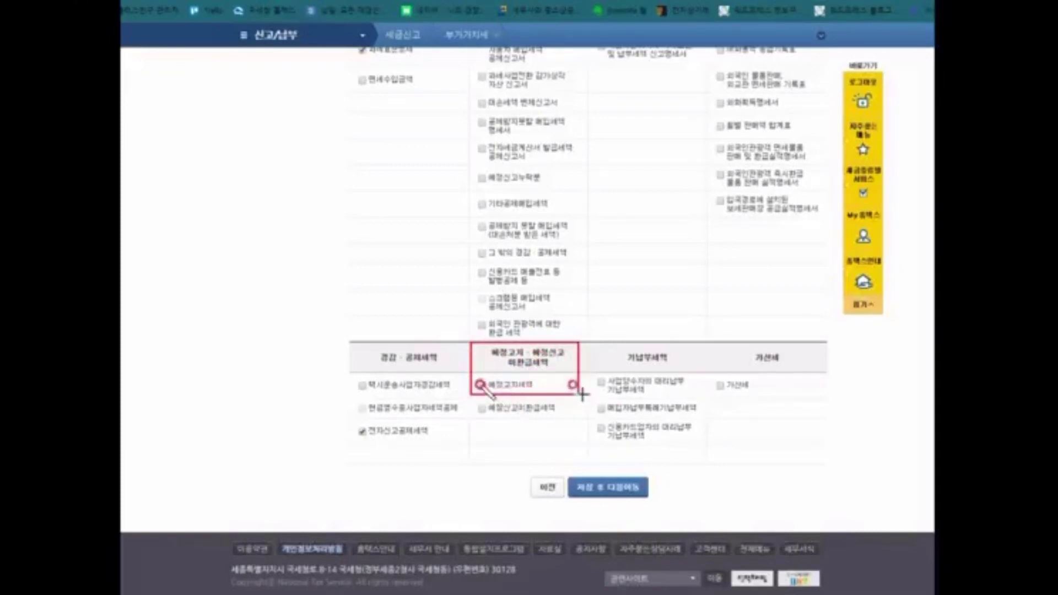
{"action": "key", "text": "Escape"}
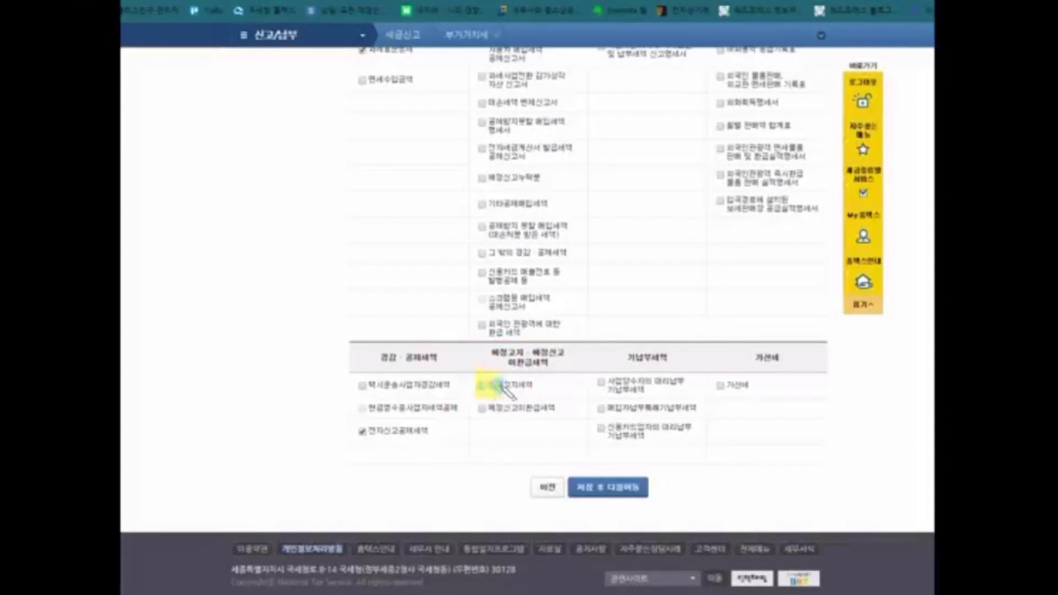
{"action": "left_click_drag", "start_coordinate": [501, 384], "coordinate": [539, 390]}
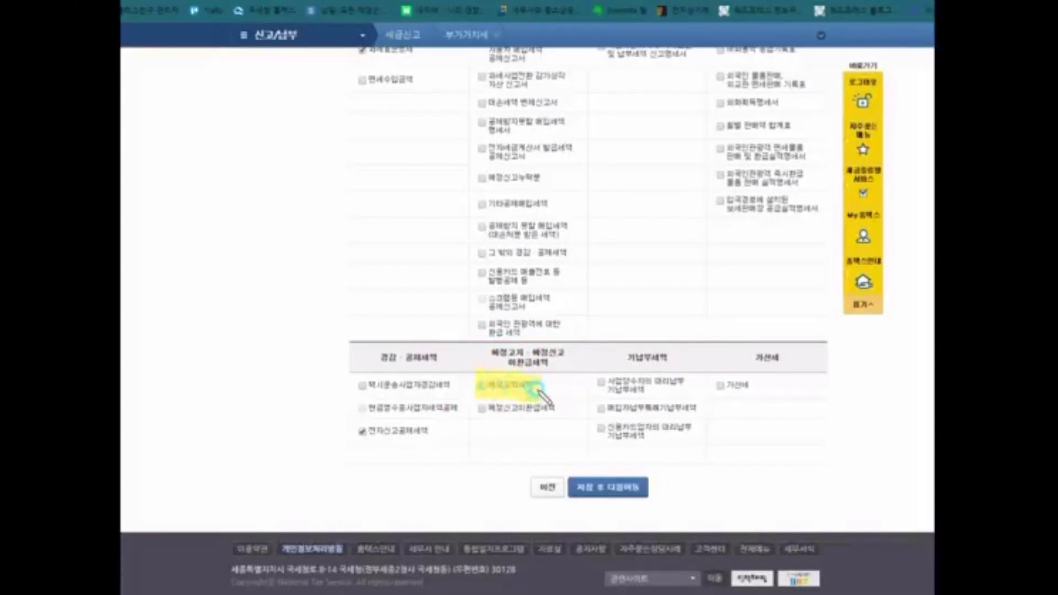
{"action": "left_click", "coordinate": [491, 396]}
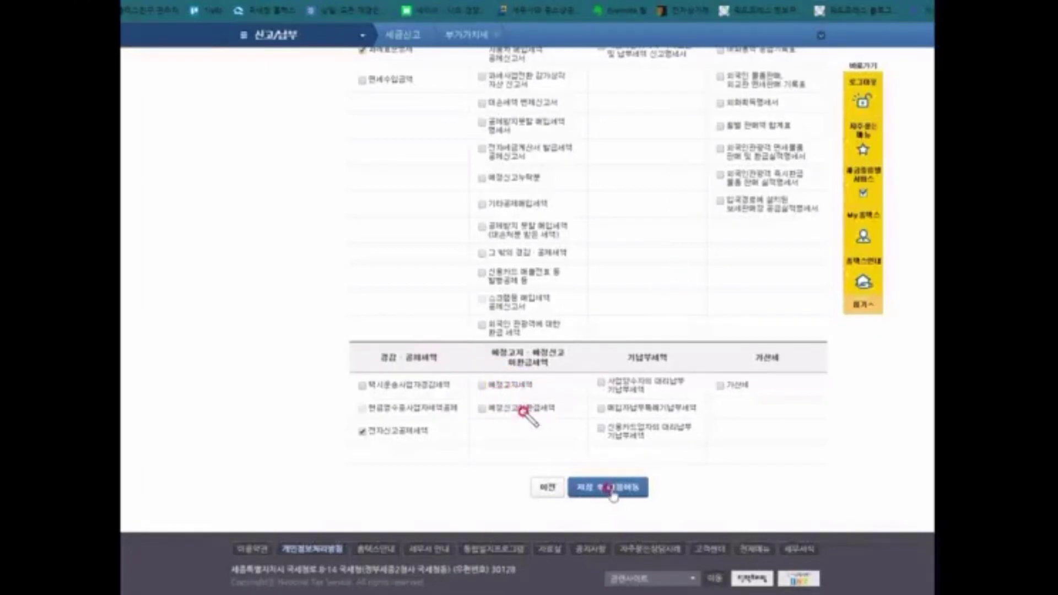
{"action": "left_click", "coordinate": [612, 489]}
{"action": "left_click", "coordinate": [600, 65]}
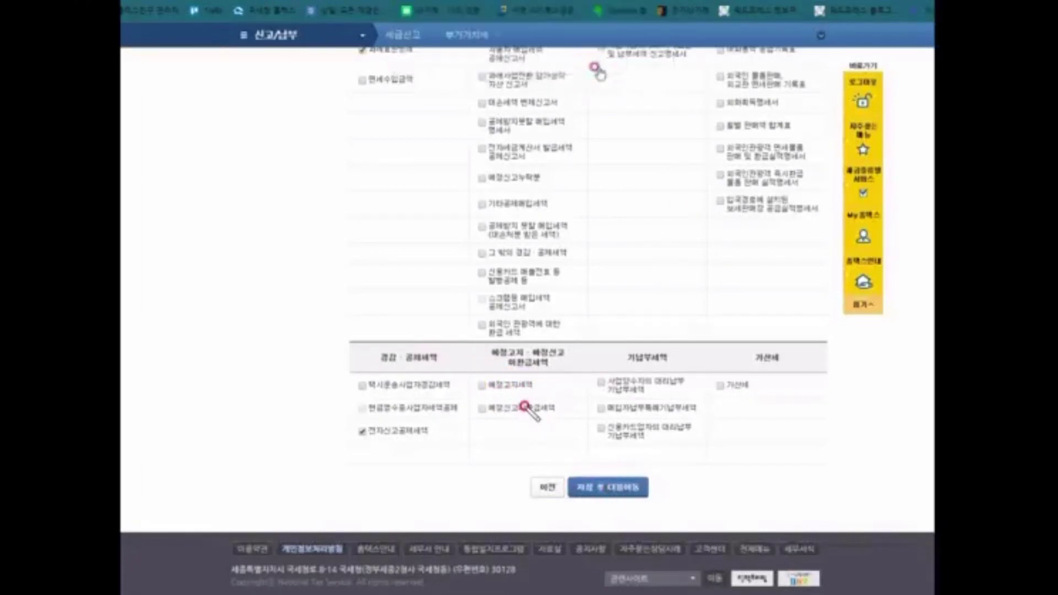
Step: Dismiss the save notice to reach the 신고내용 form and mark sales rows (1), (3), (4)
{"action": "left_click", "coordinate": [644, 73]}
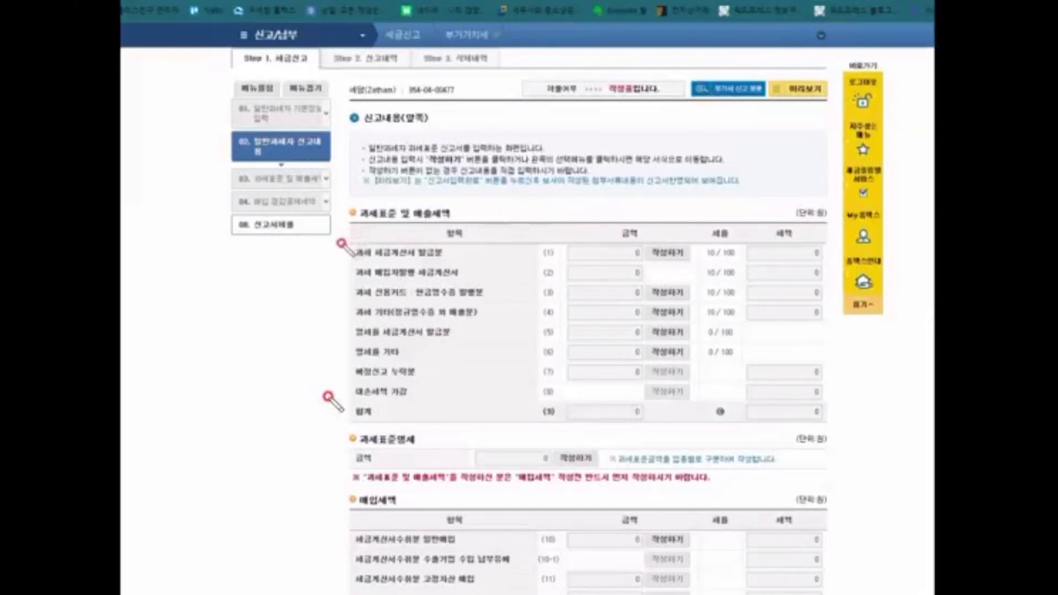
{"action": "left_click_drag", "start_coordinate": [359, 257], "coordinate": [378, 222]}
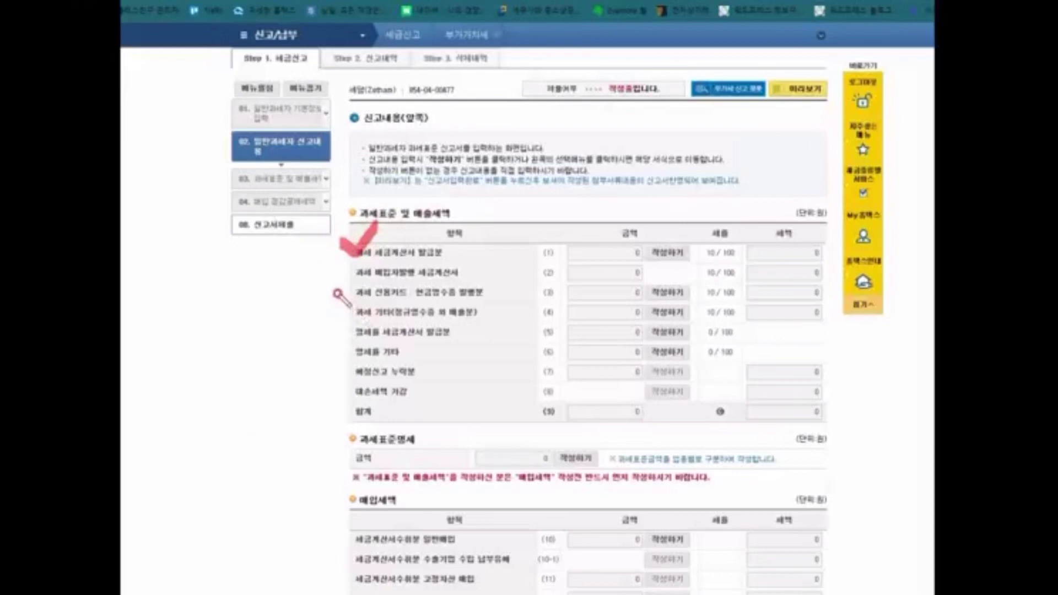
{"action": "mouse_move", "coordinate": [338, 291]}
{"action": "left_mouse_down"}
{"action": "mouse_move", "coordinate": [353, 312]}
{"action": "mouse_move", "coordinate": [380, 264]}
{"action": "left_mouse_up"}
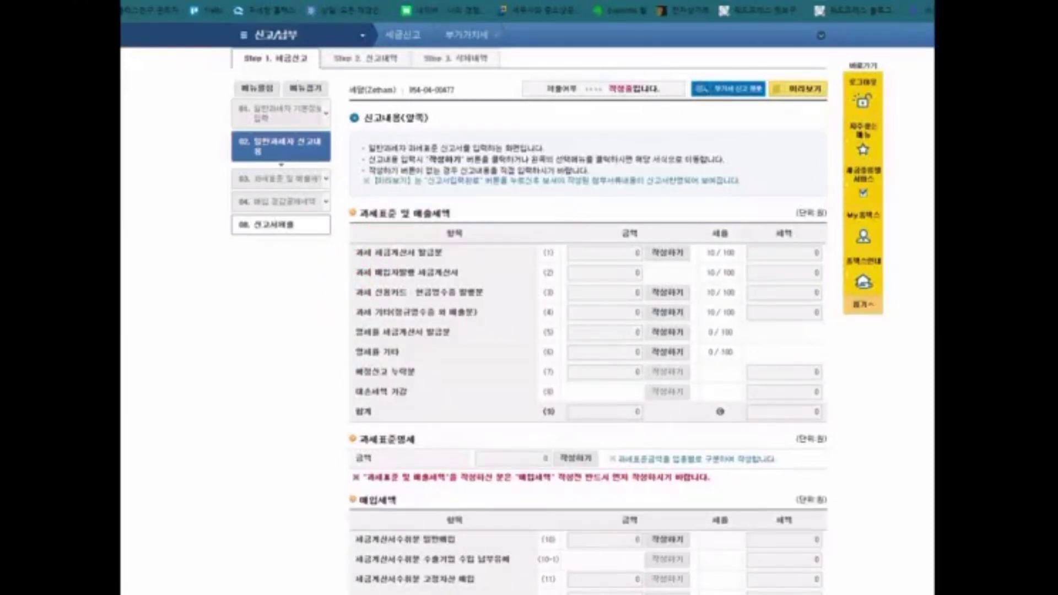
Step: Open the row (1) invoice entry page and point out the electronic and paper invoice headings
{"action": "left_click", "coordinate": [668, 253]}
{"action": "left_click", "coordinate": [465, 297]}
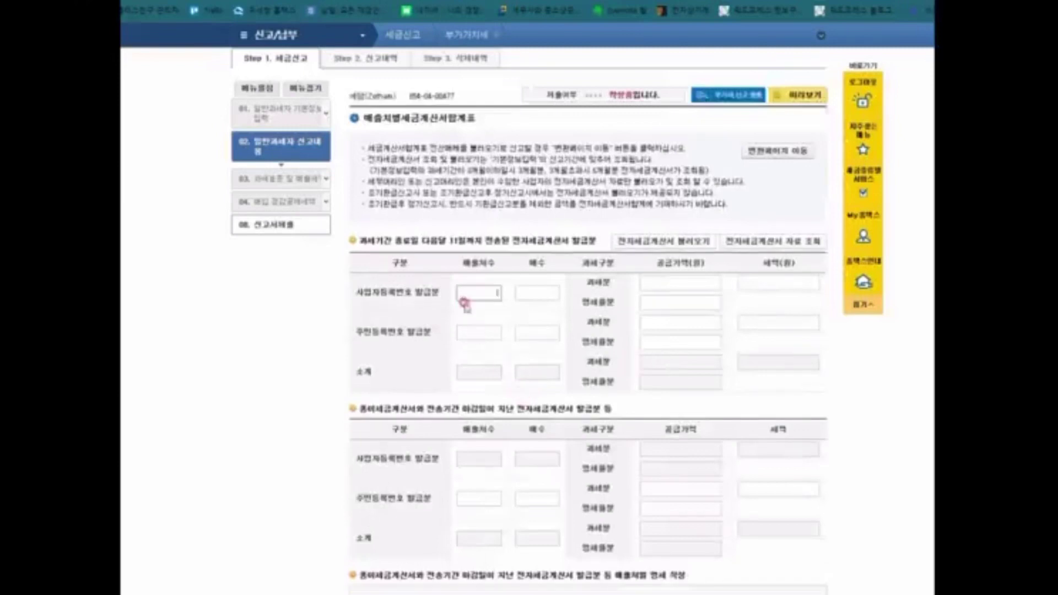
{"action": "scroll", "coordinate": [496, 338], "scroll_direction": "down", "scroll_amount": 2}
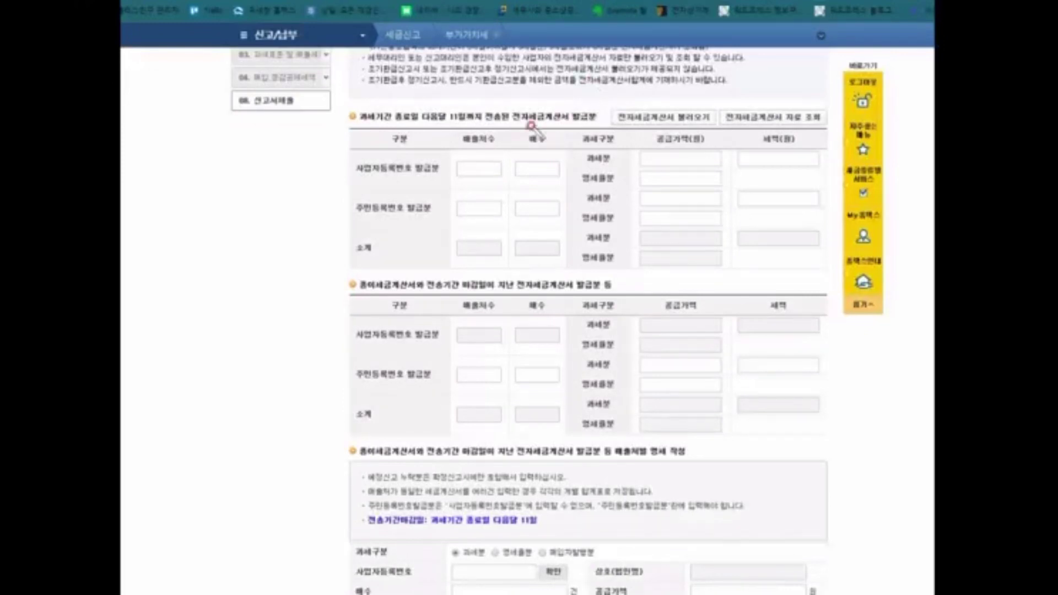
{"action": "left_click_drag", "start_coordinate": [515, 123], "coordinate": [586, 126]}
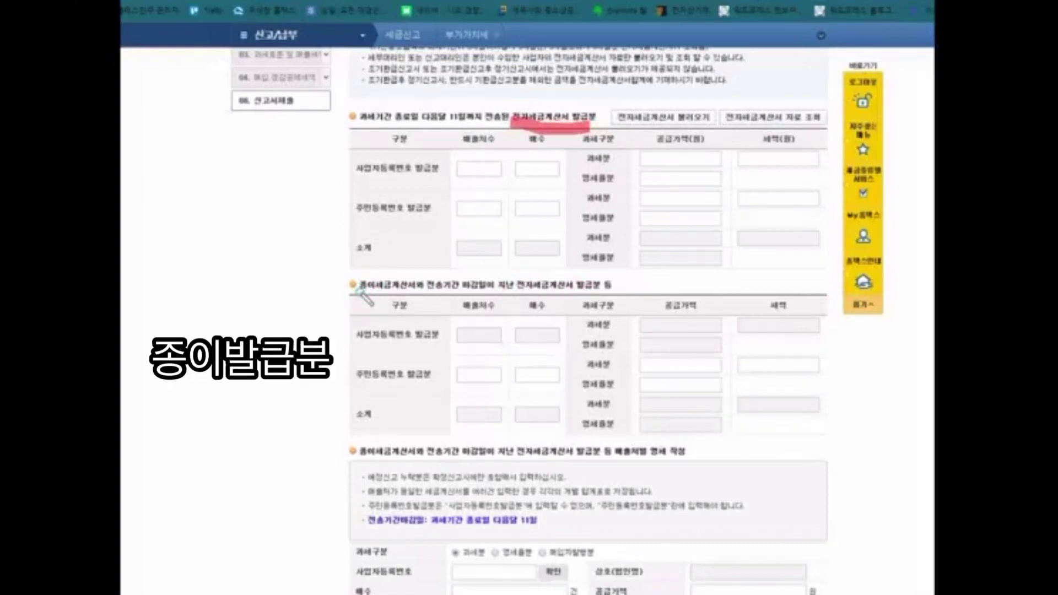
{"action": "left_click_drag", "start_coordinate": [359, 292], "coordinate": [414, 294]}
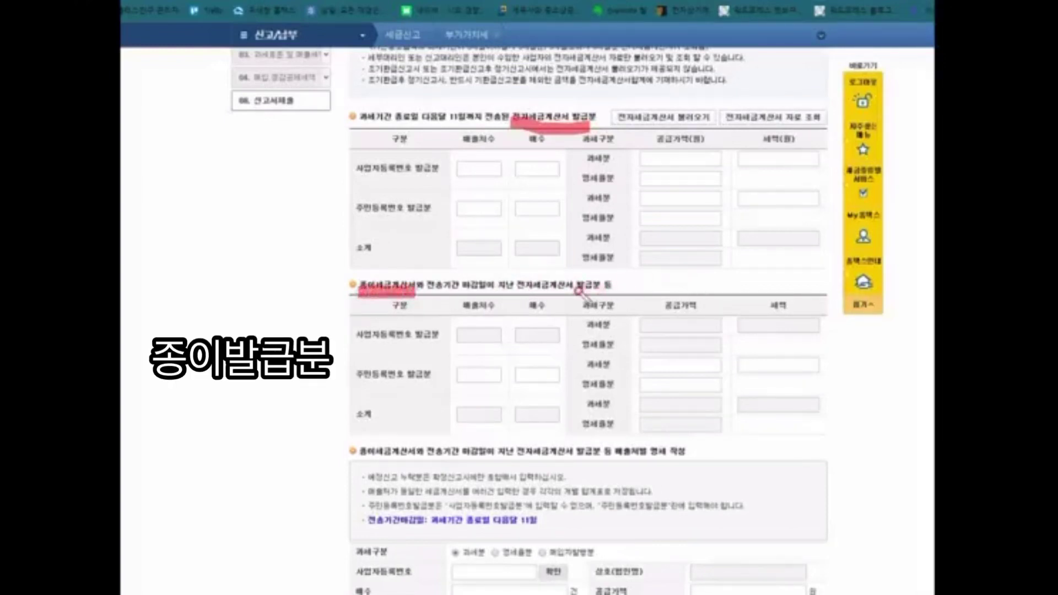
{"action": "left_click_drag", "start_coordinate": [576, 289], "coordinate": [601, 290]}
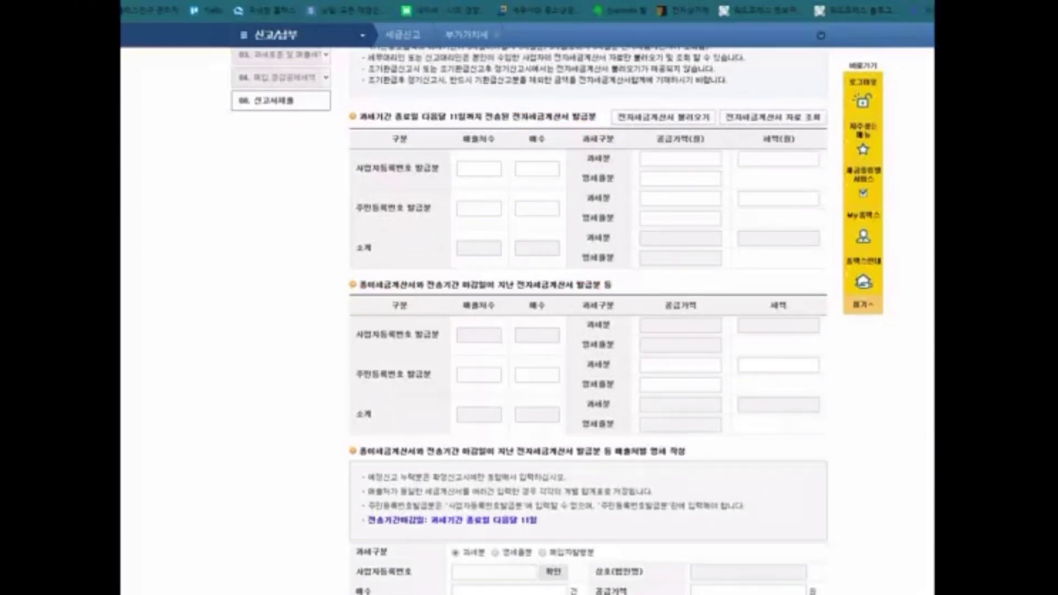
Step: Try loading electronic invoices, dismiss the no-data notice, and scroll to the paper-invoice sections
{"action": "left_click", "coordinate": [663, 117]}
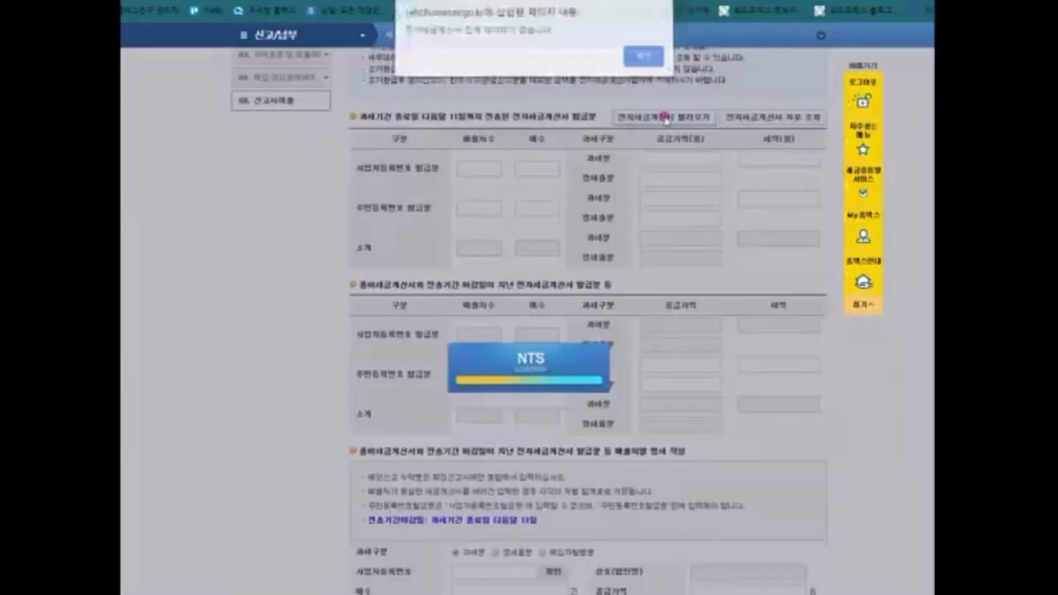
{"action": "left_click_drag", "start_coordinate": [403, 33], "coordinate": [547, 34]}
{"action": "left_click", "coordinate": [644, 61]}
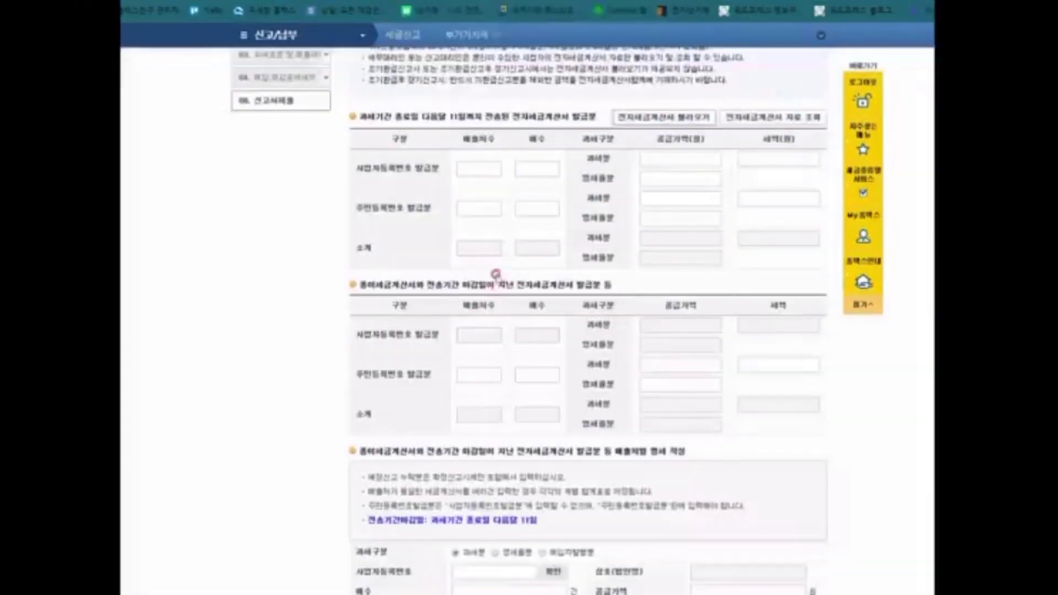
{"action": "scroll", "coordinate": [480, 331], "scroll_direction": "down", "scroll_amount": 2}
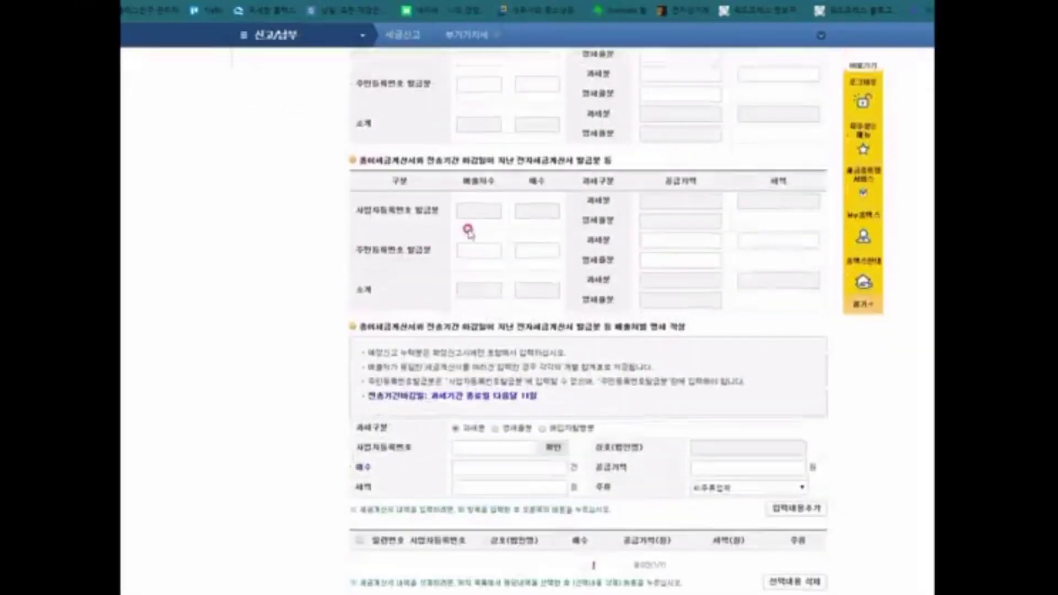
{"action": "scroll", "coordinate": [479, 227], "scroll_direction": "down", "scroll_amount": 1}
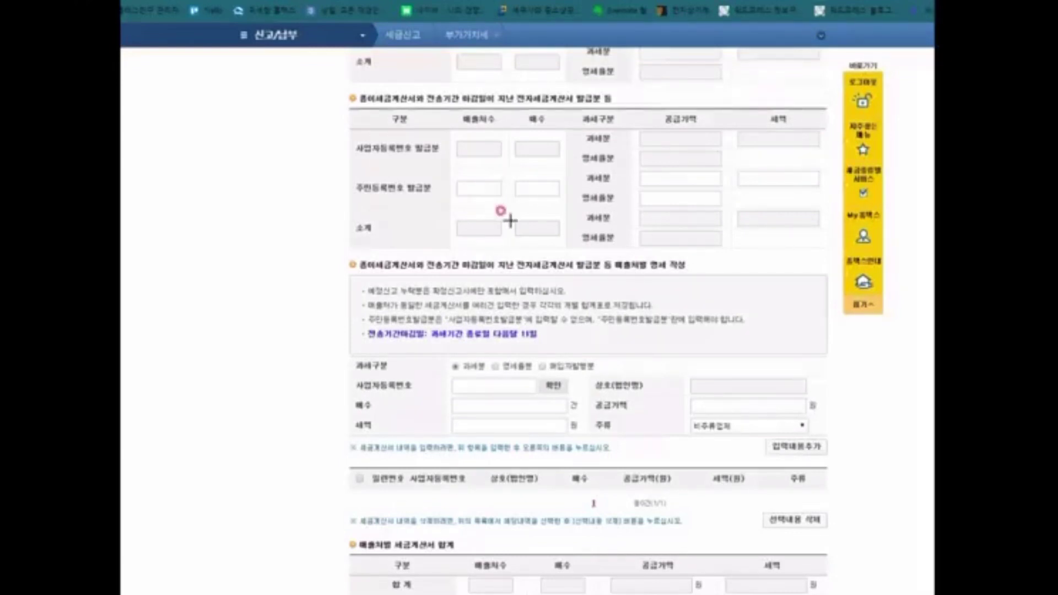
{"action": "mouse_move", "coordinate": [337, 88]}
{"action": "left_mouse_down"}
{"action": "mouse_move", "coordinate": [722, 412]}
{"action": "mouse_move", "coordinate": [813, 472]}
{"action": "mouse_move", "coordinate": [843, 546]}
{"action": "left_mouse_up"}
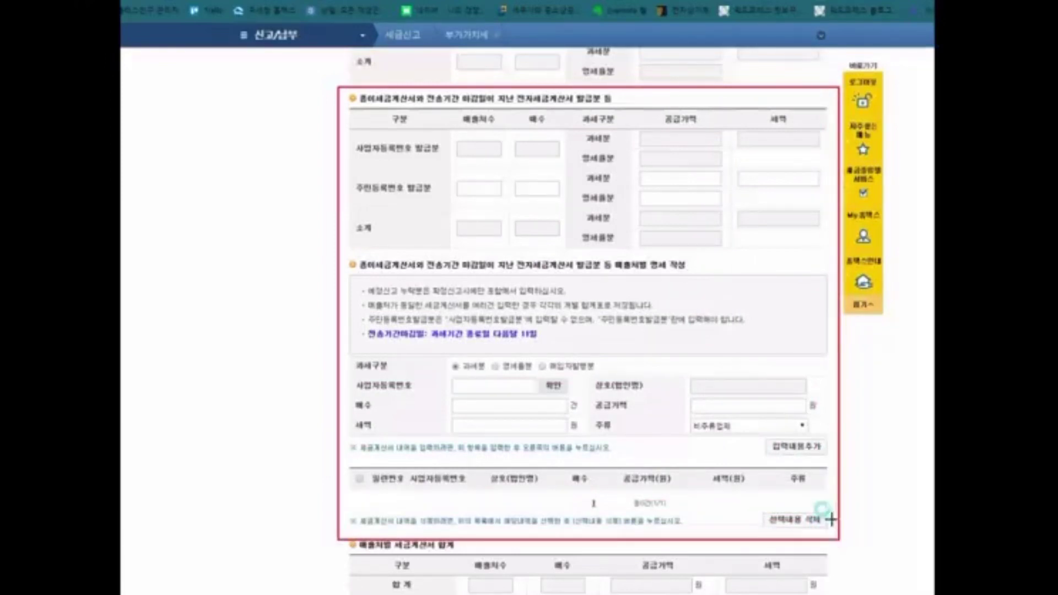
{"action": "left_click_drag", "start_coordinate": [442, 142], "coordinate": [442, 142]}
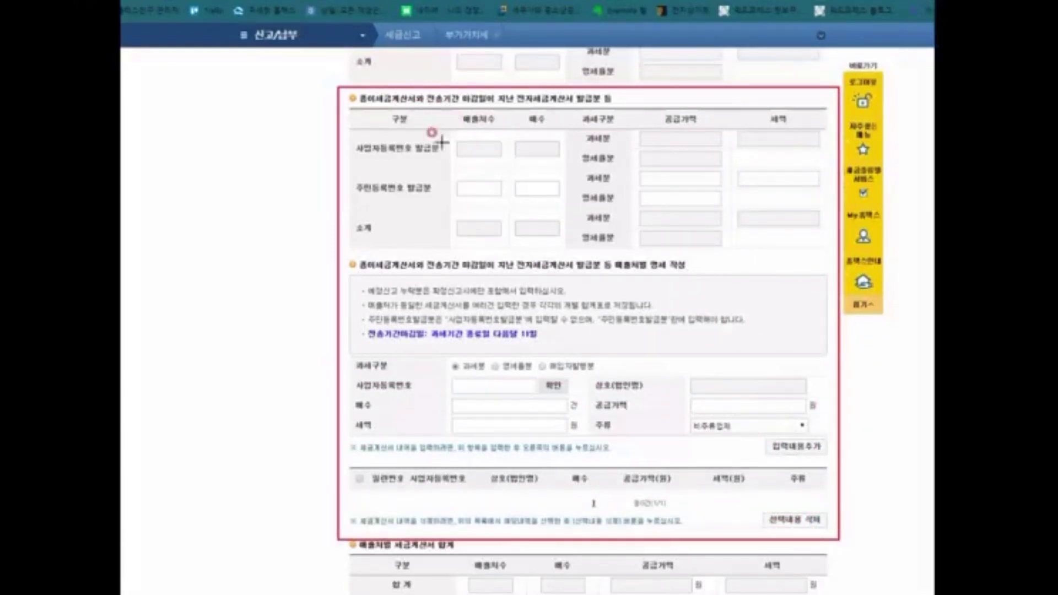
{"action": "left_click_drag", "start_coordinate": [612, 273], "coordinate": [691, 270]}
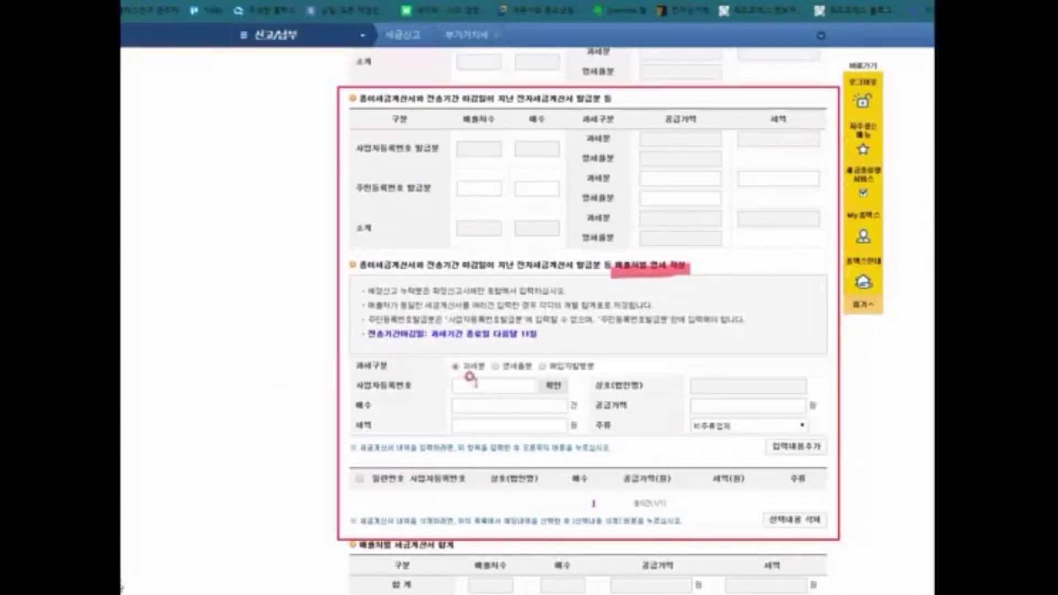
Step: Add a buyer line: the buyer's registration number, 6 invoices, 6,000,000 won supply, 600,000 won tax
{"action": "left_click", "coordinate": [513, 384]}
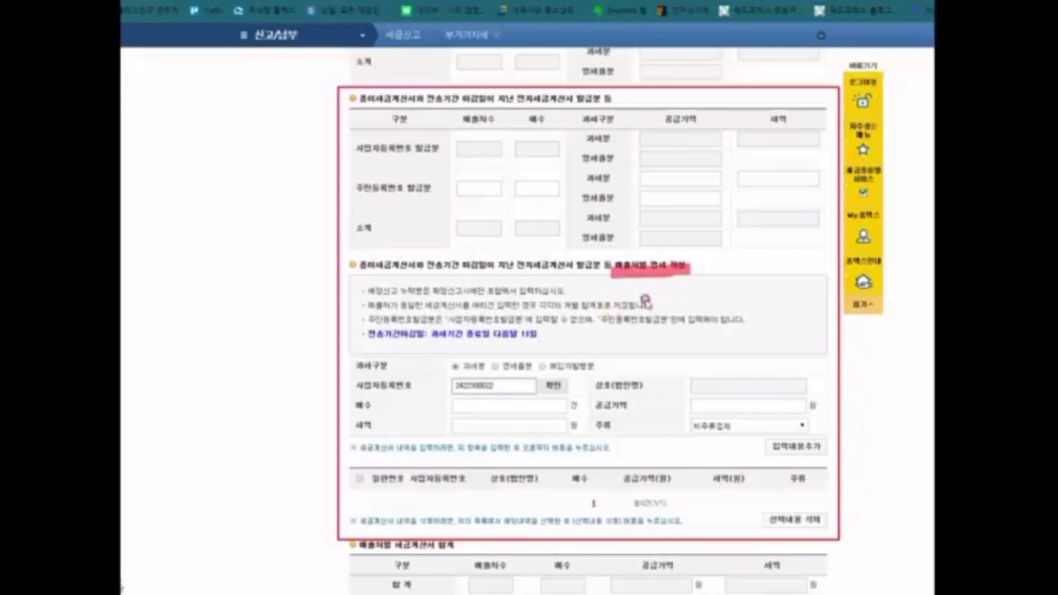
{"action": "left_click", "coordinate": [554, 386]}
{"action": "left_click", "coordinate": [541, 404]}
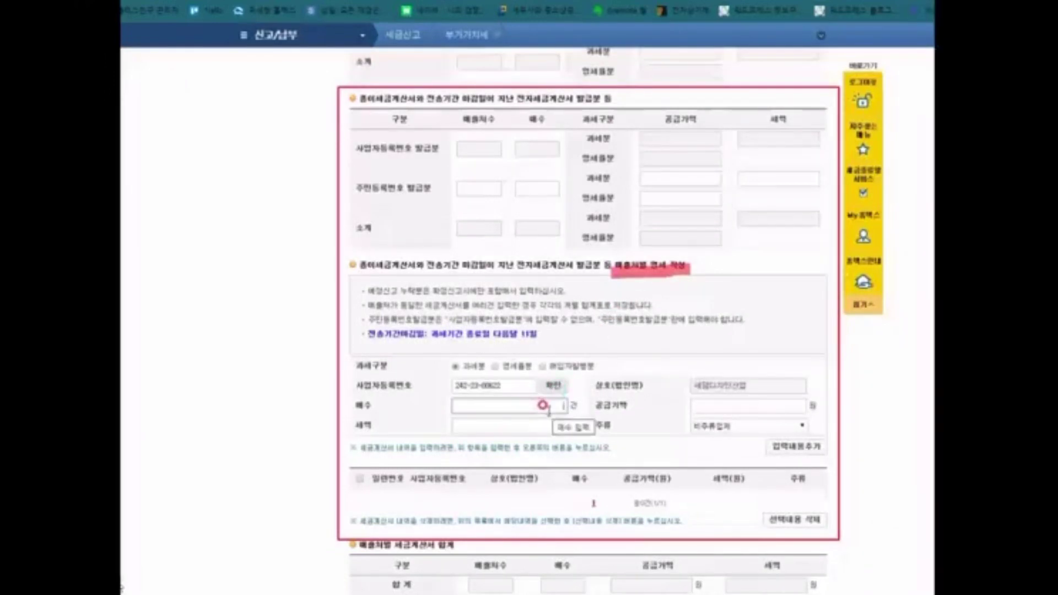
{"action": "type", "text": "6"}
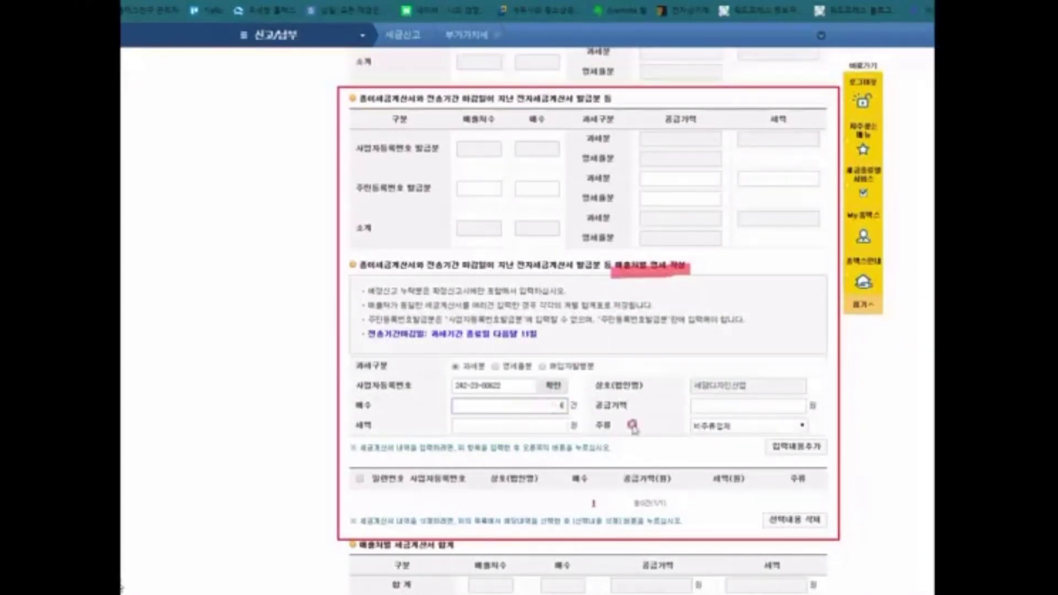
{"action": "left_click", "coordinate": [734, 407]}
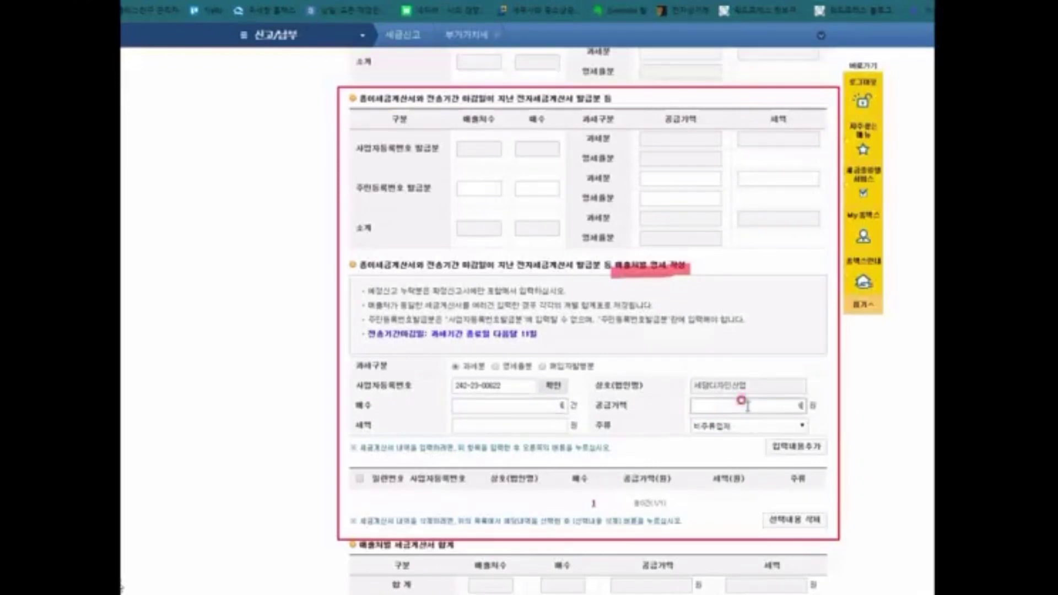
{"action": "left_click", "coordinate": [512, 425]}
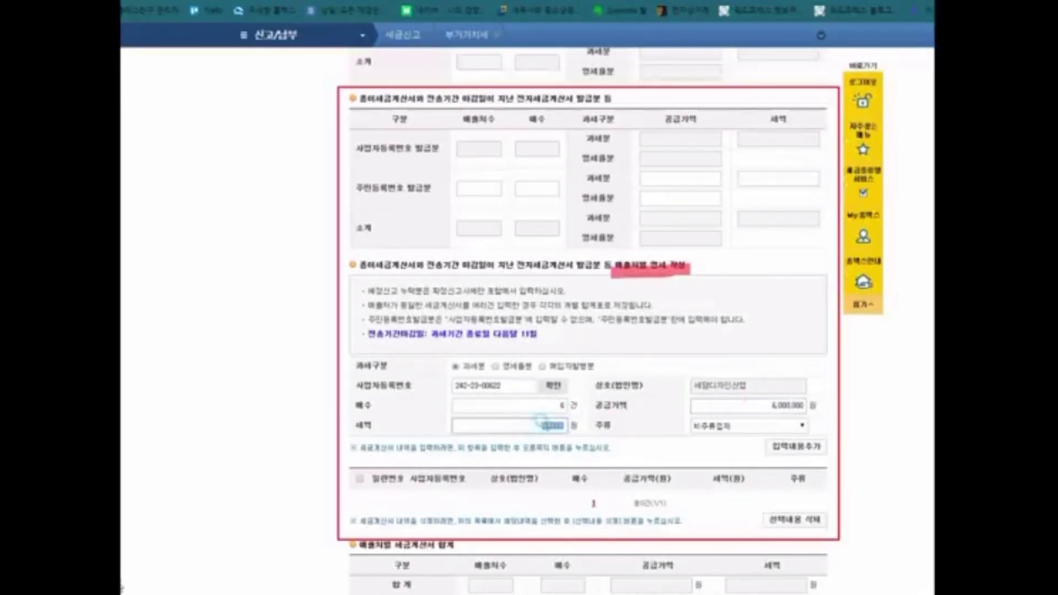
{"action": "left_click", "coordinate": [801, 450]}
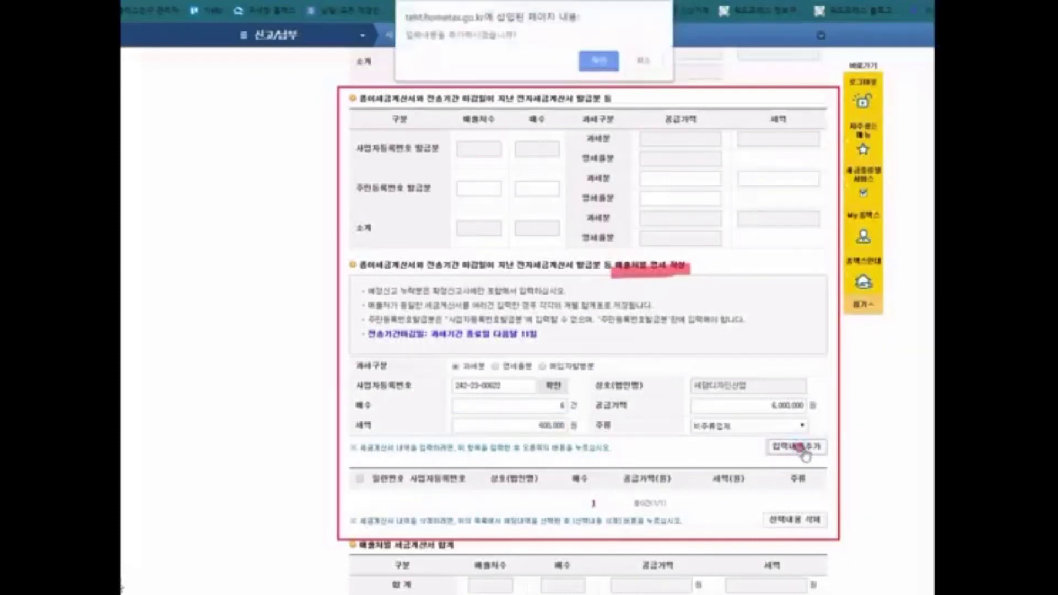
{"action": "left_click", "coordinate": [602, 69]}
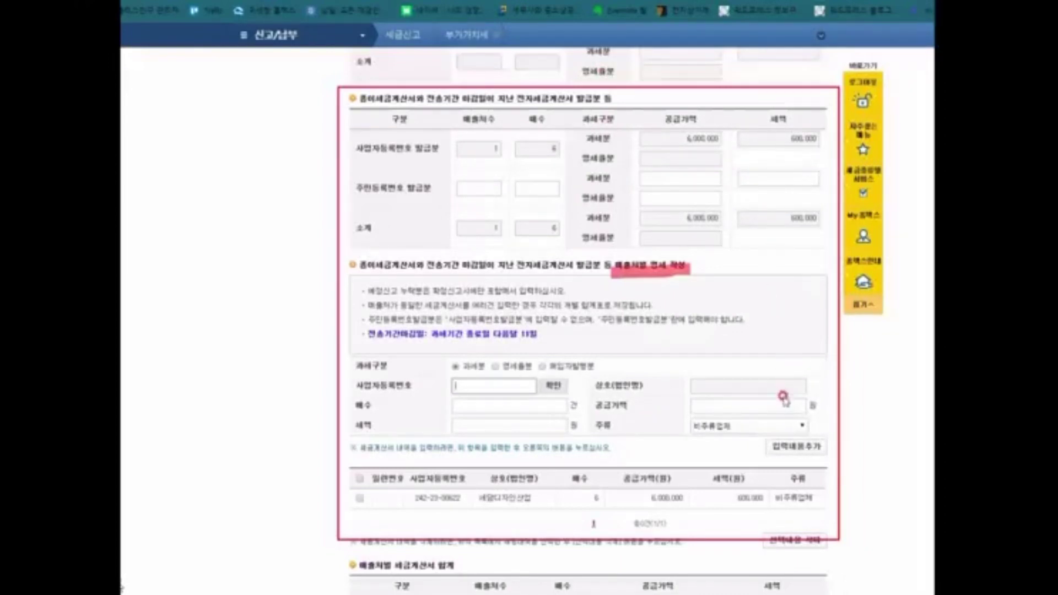
Step: Review the added invoice line and the matching totals in the list
{"action": "left_click", "coordinate": [784, 397]}
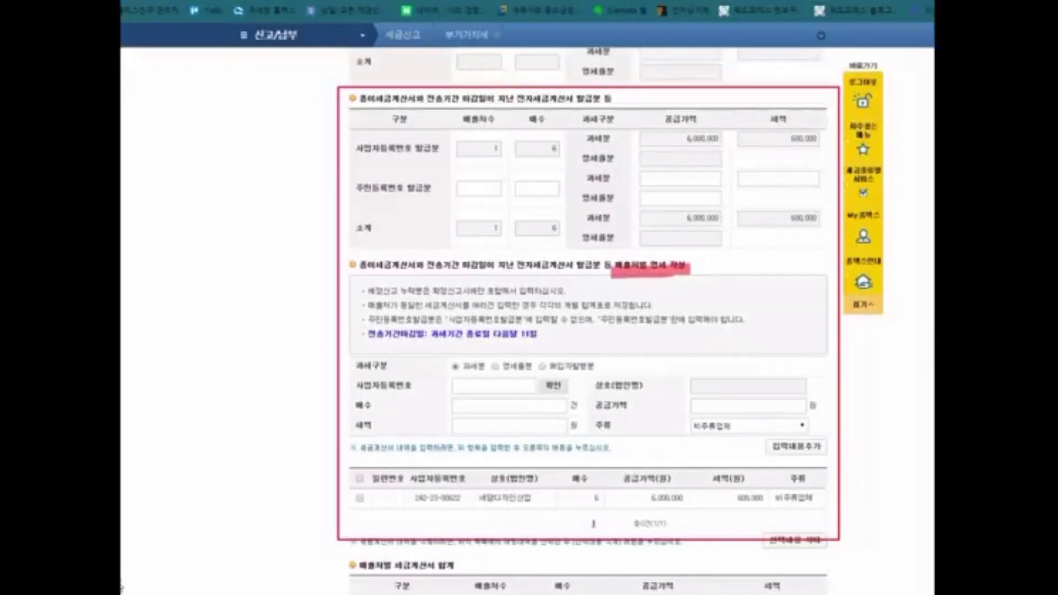
{"action": "scroll", "coordinate": [860, 475], "scroll_direction": "down", "scroll_amount": 3}
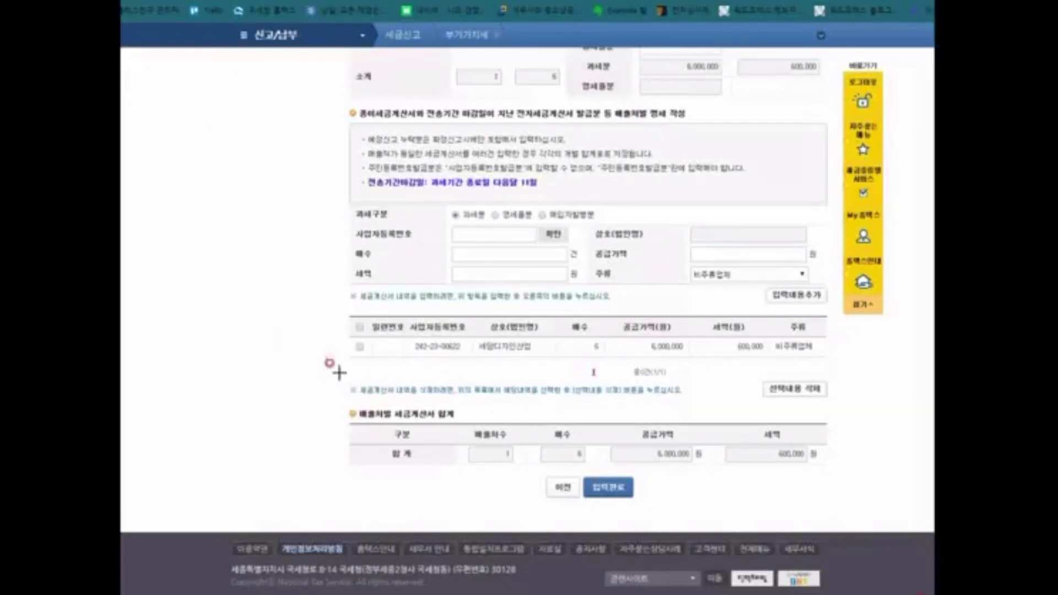
{"action": "mouse_move", "coordinate": [336, 402]}
{"action": "left_mouse_down"}
{"action": "mouse_move", "coordinate": [640, 495]}
{"action": "mouse_move", "coordinate": [835, 530]}
{"action": "mouse_move", "coordinate": [852, 524]}
{"action": "left_mouse_up"}
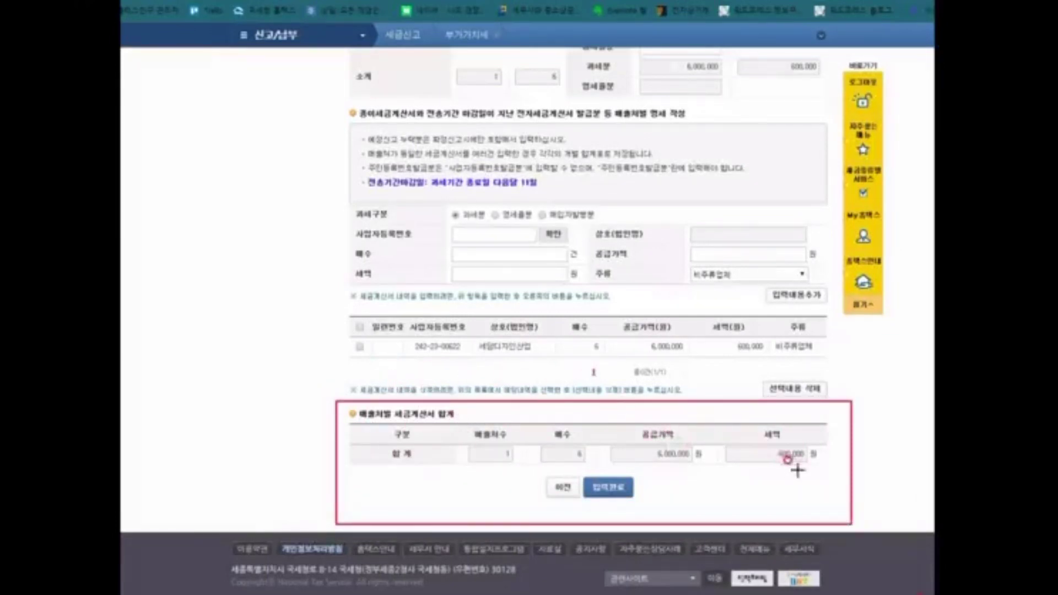
{"action": "key", "text": "Escape"}
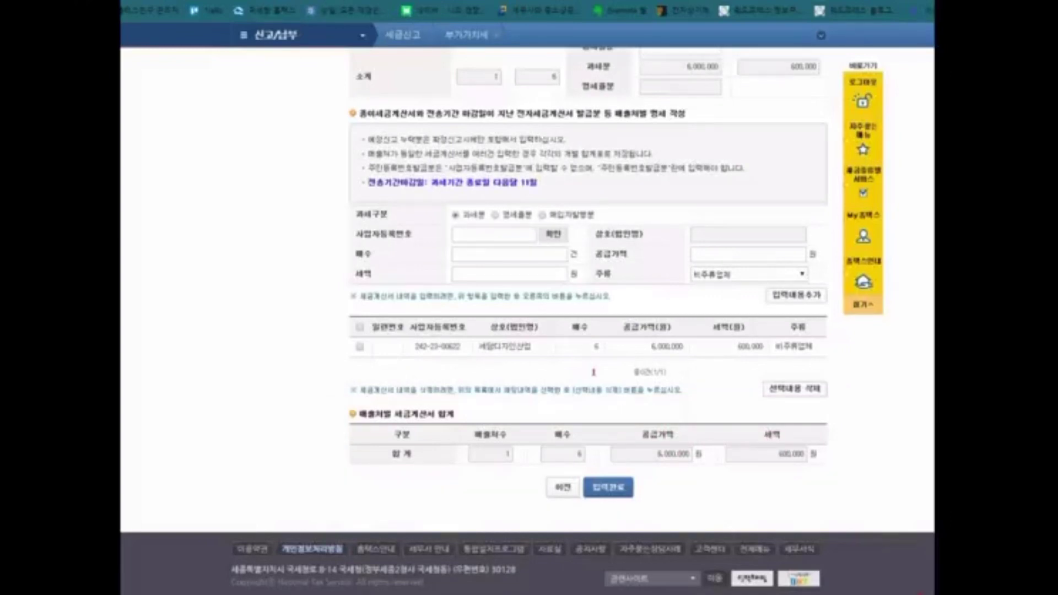
Step: Finish the invoice entry so row (1) shows 6,000,000 won sales with 600,000 won tax
{"action": "left_click", "coordinate": [609, 487]}
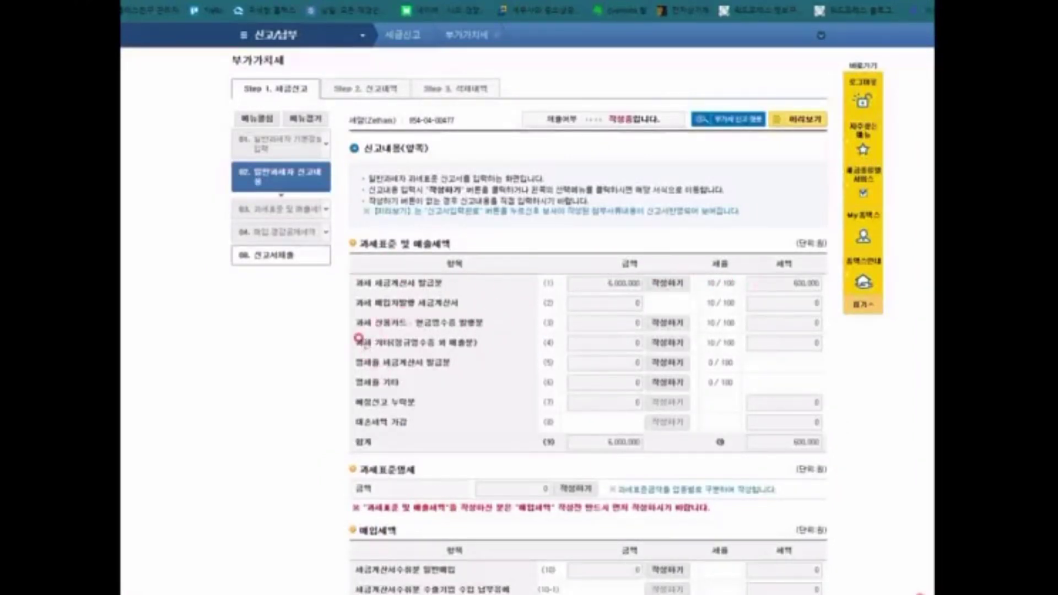
{"action": "left_click_drag", "start_coordinate": [351, 336], "coordinate": [499, 344]}
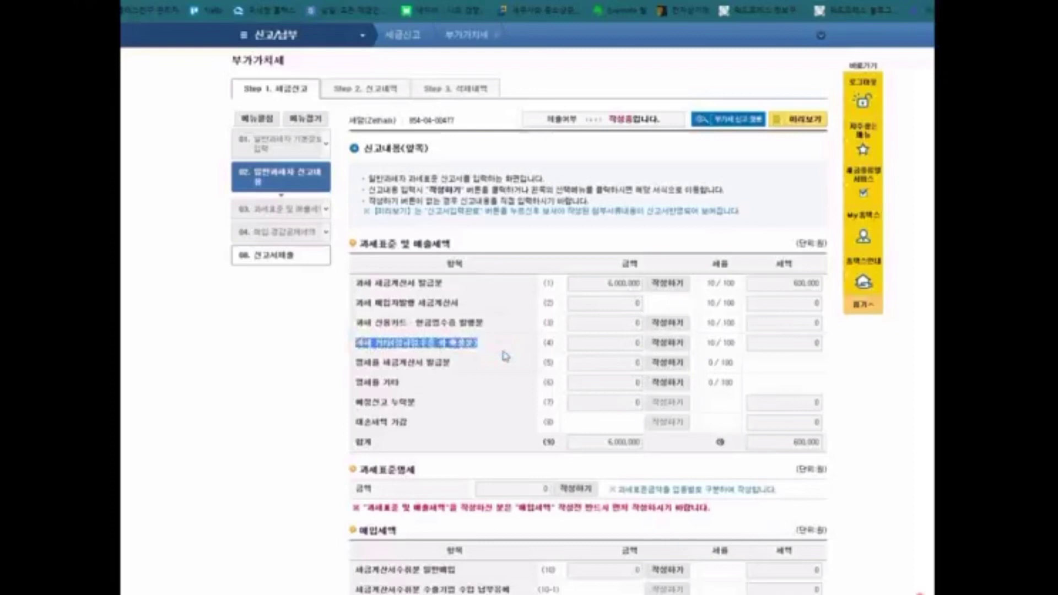
{"action": "left_click", "coordinate": [296, 375]}
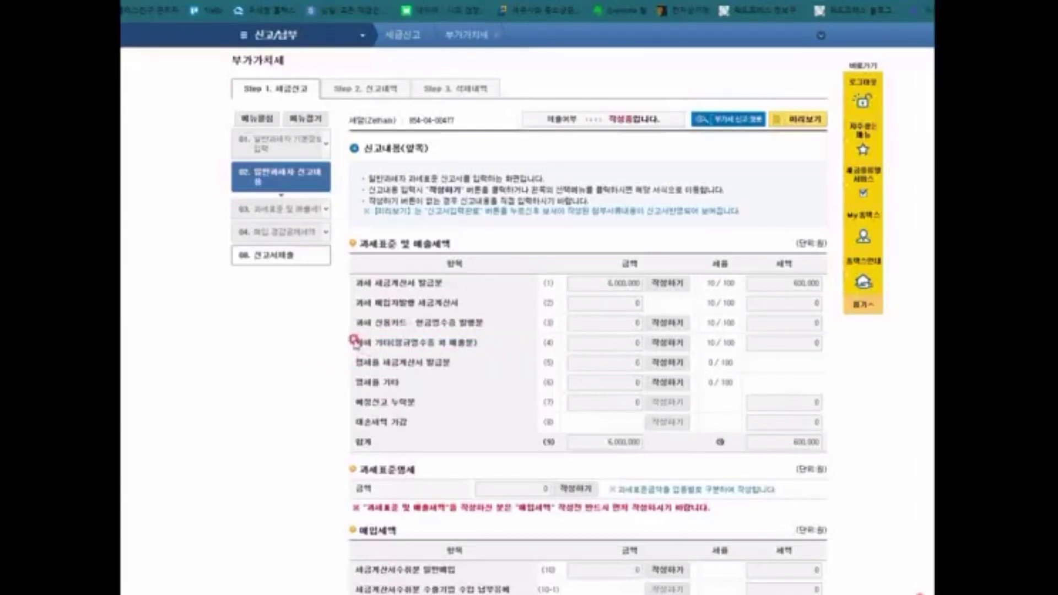
Step: Choose 부동산임대공급가액명세서 from menu 03 and save the return first
{"action": "left_click", "coordinate": [275, 213]}
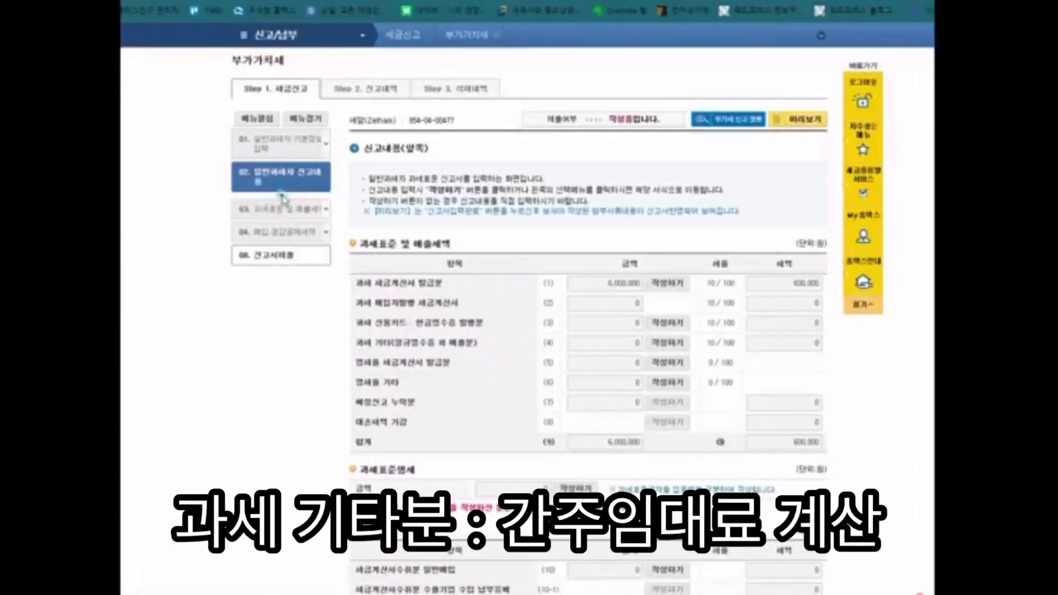
{"action": "left_click", "coordinate": [324, 212]}
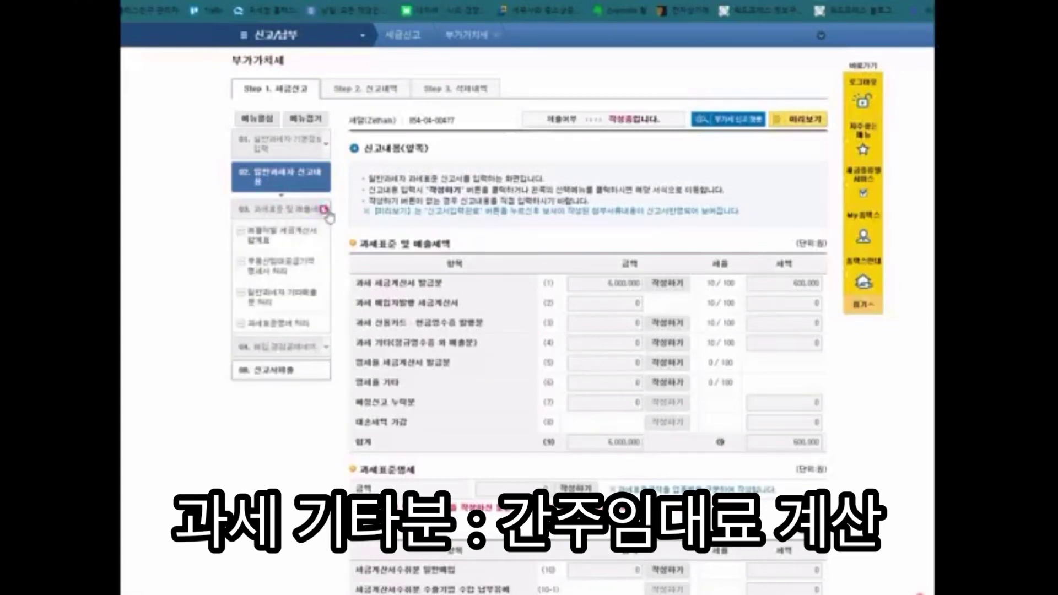
{"action": "left_click", "coordinate": [285, 234]}
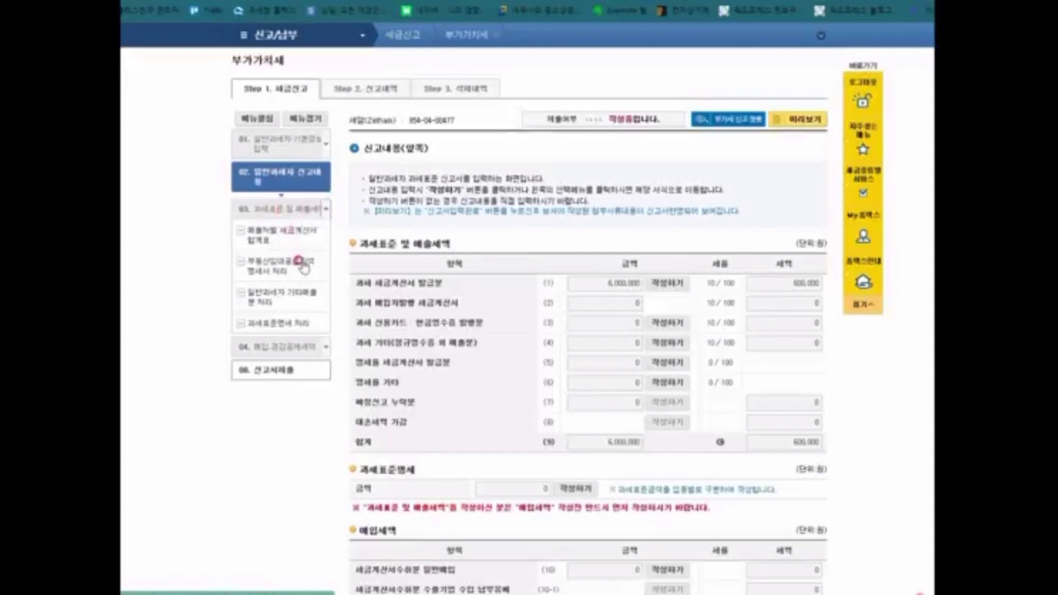
{"action": "scroll", "coordinate": [472, 307], "scroll_direction": "down", "scroll_amount": 8}
{"action": "scroll", "coordinate": [471, 305], "scroll_direction": "up", "scroll_amount": 6}
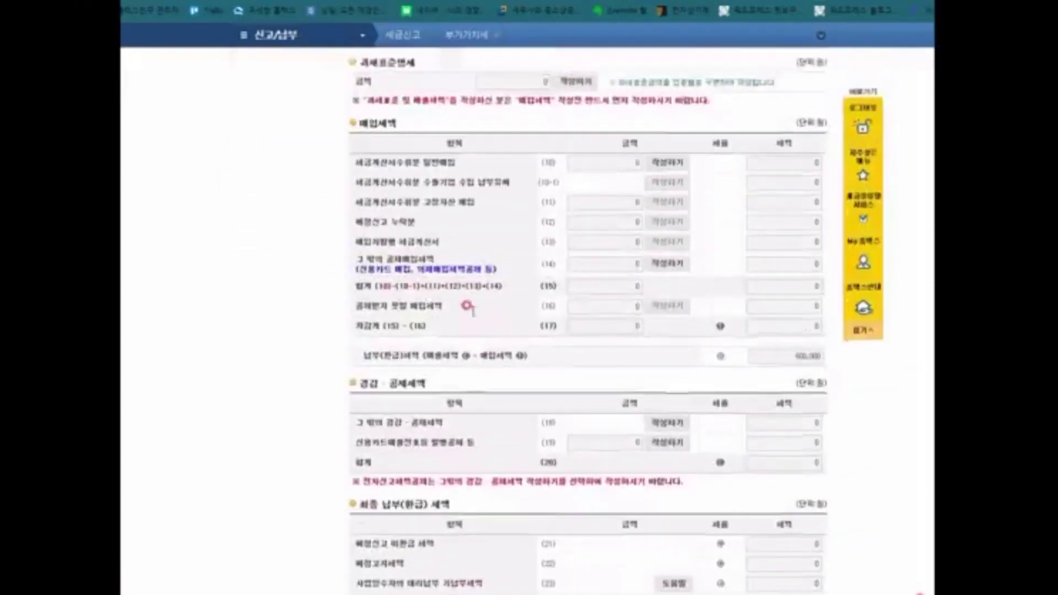
{"action": "left_click", "coordinate": [271, 143]}
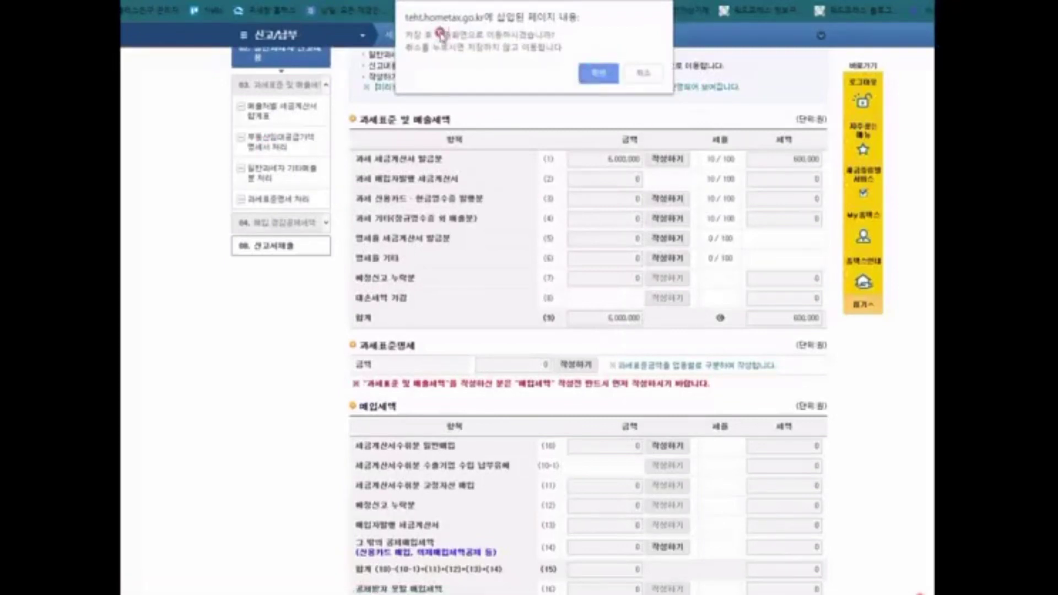
{"action": "left_click", "coordinate": [598, 75]}
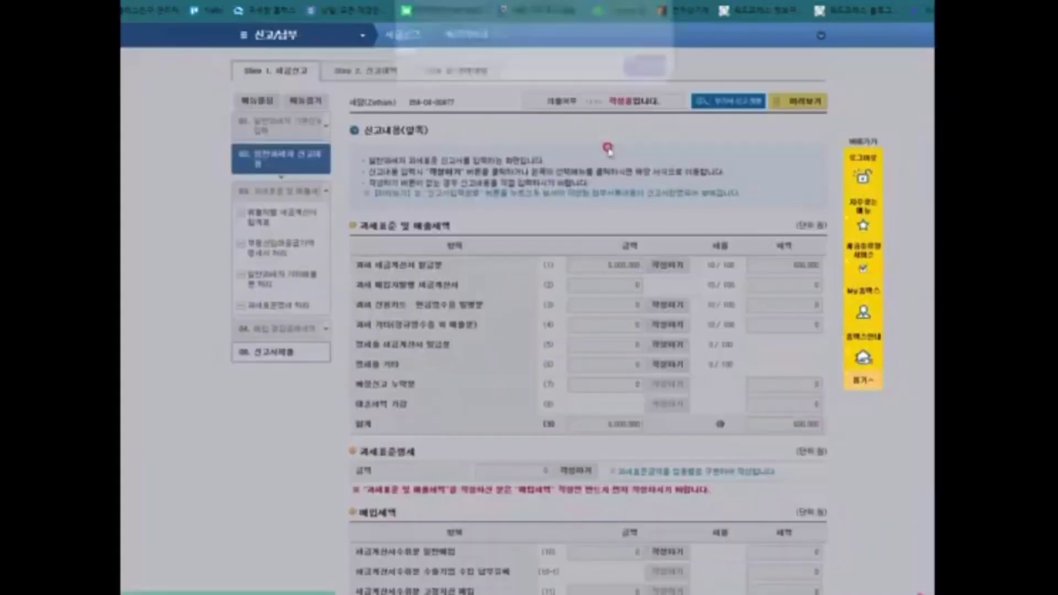
Step: Dismiss the save notice to load the rental statement and scroll to the lessee section
{"action": "left_click", "coordinate": [644, 67]}
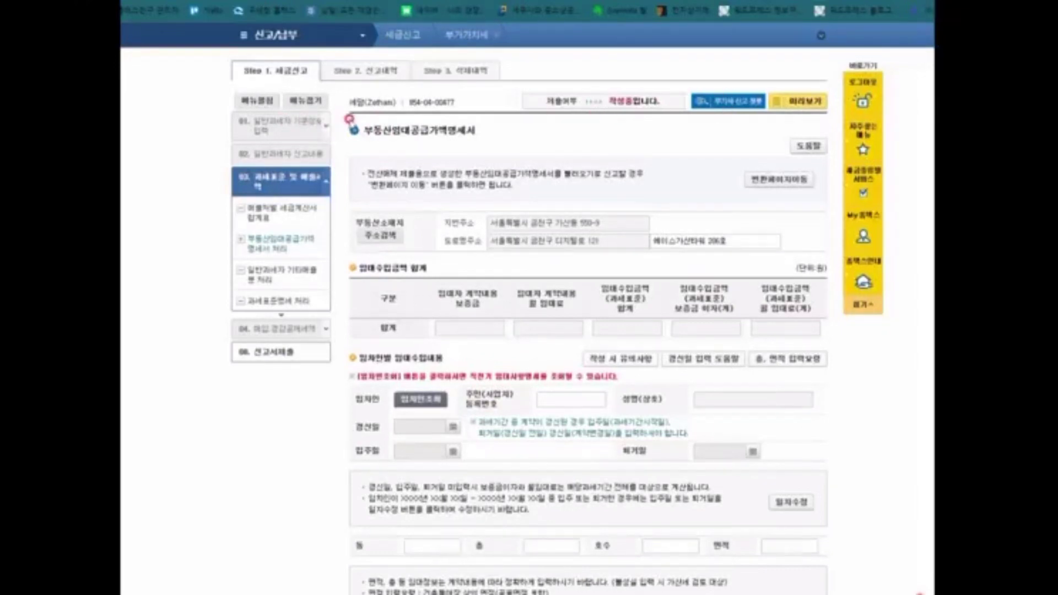
{"action": "left_click_drag", "start_coordinate": [351, 121], "coordinate": [479, 141]}
{"action": "left_click", "coordinate": [588, 146]}
{"action": "left_click_drag", "start_coordinate": [342, 123], "coordinate": [483, 146]}
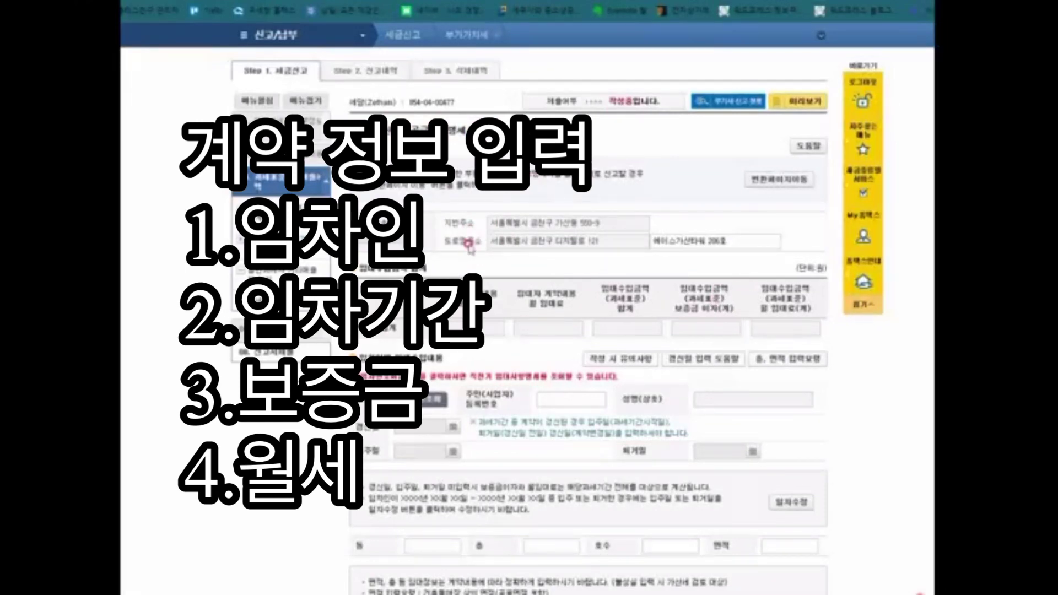
{"action": "scroll", "coordinate": [481, 230], "scroll_direction": "down", "scroll_amount": 3}
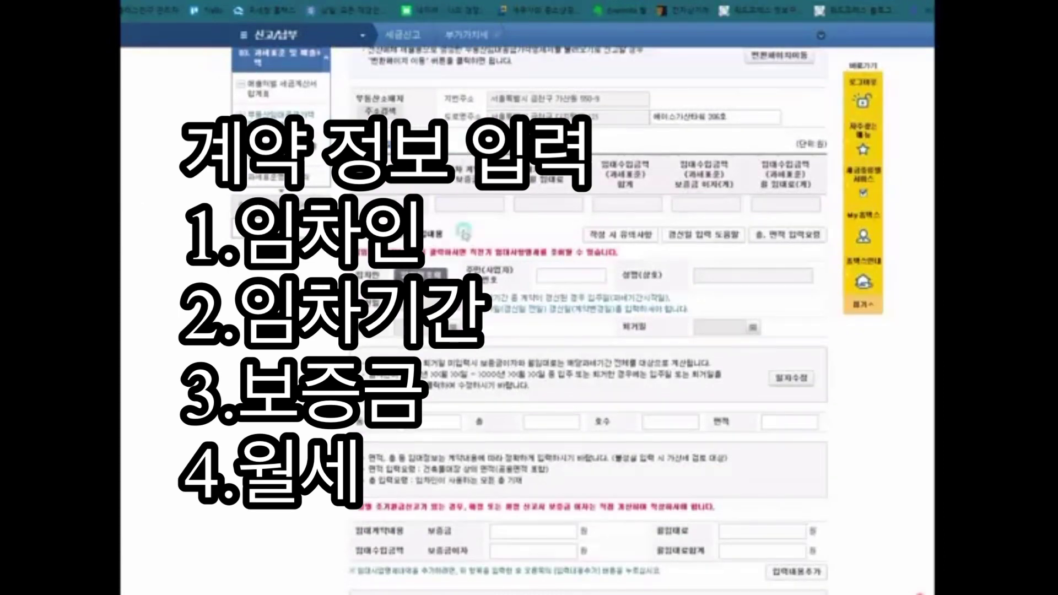
{"action": "scroll", "coordinate": [441, 211], "scroll_direction": "down", "scroll_amount": 2}
{"action": "left_click_drag", "start_coordinate": [368, 189], "coordinate": [627, 201]}
Step: Enter the lessee's registration number so the trade name is looked up
{"action": "left_click", "coordinate": [628, 201]}
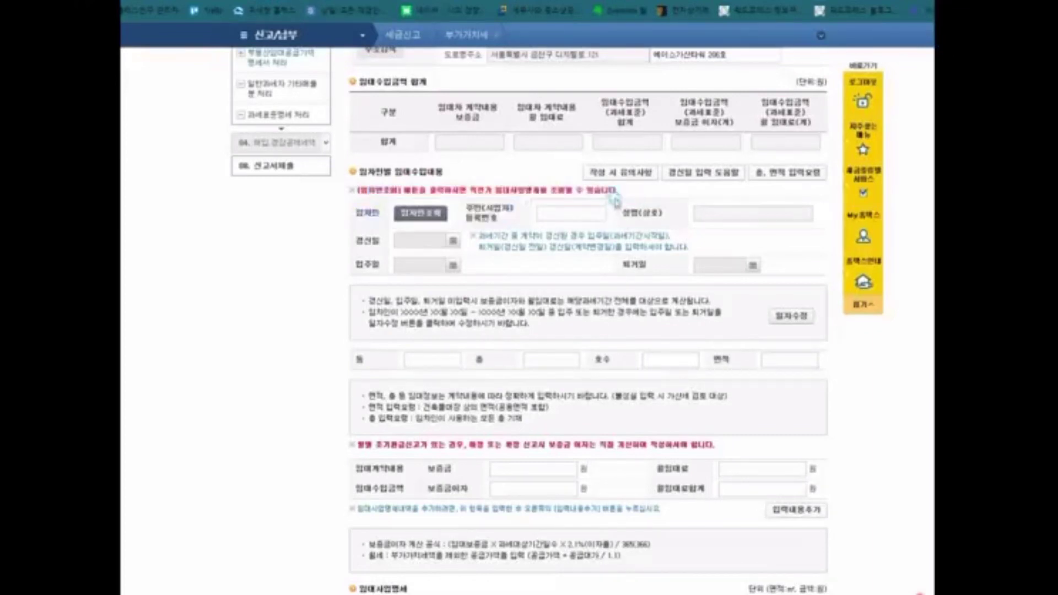
{"action": "left_click", "coordinate": [575, 214]}
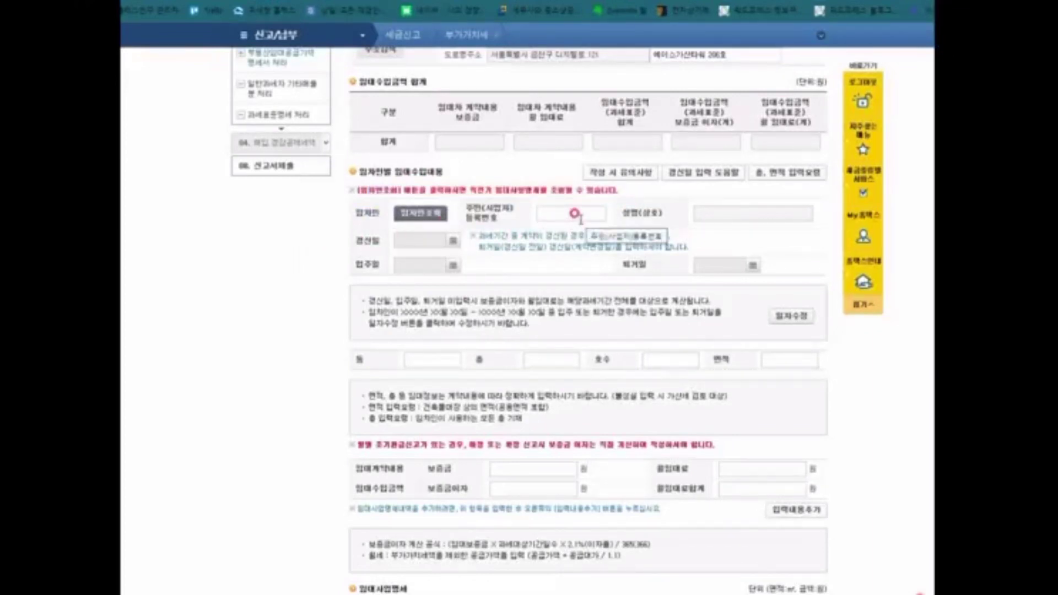
{"action": "left_click", "coordinate": [577, 215]}
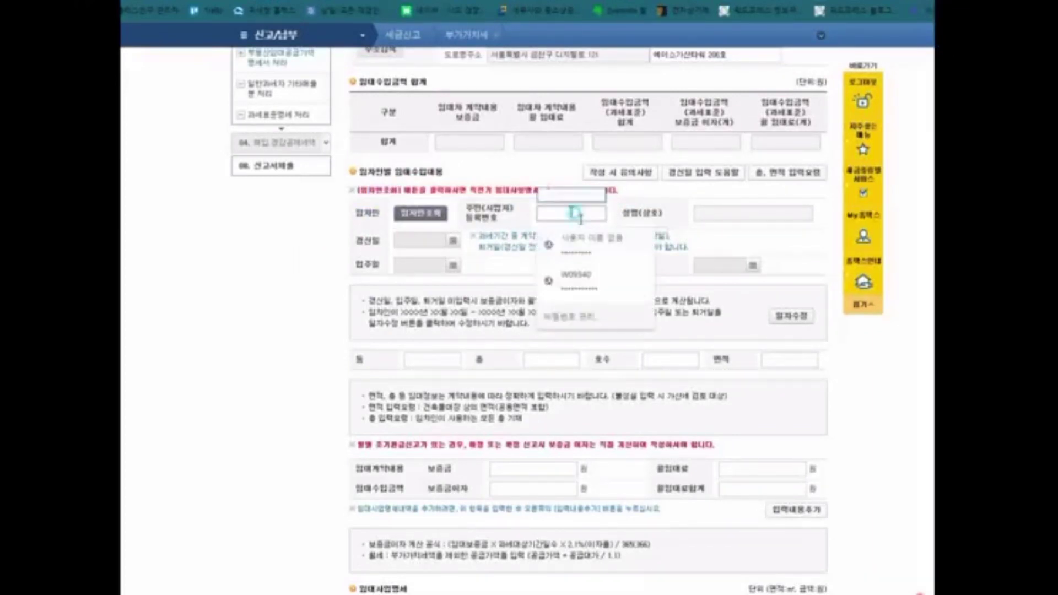
{"action": "left_click", "coordinate": [576, 213]}
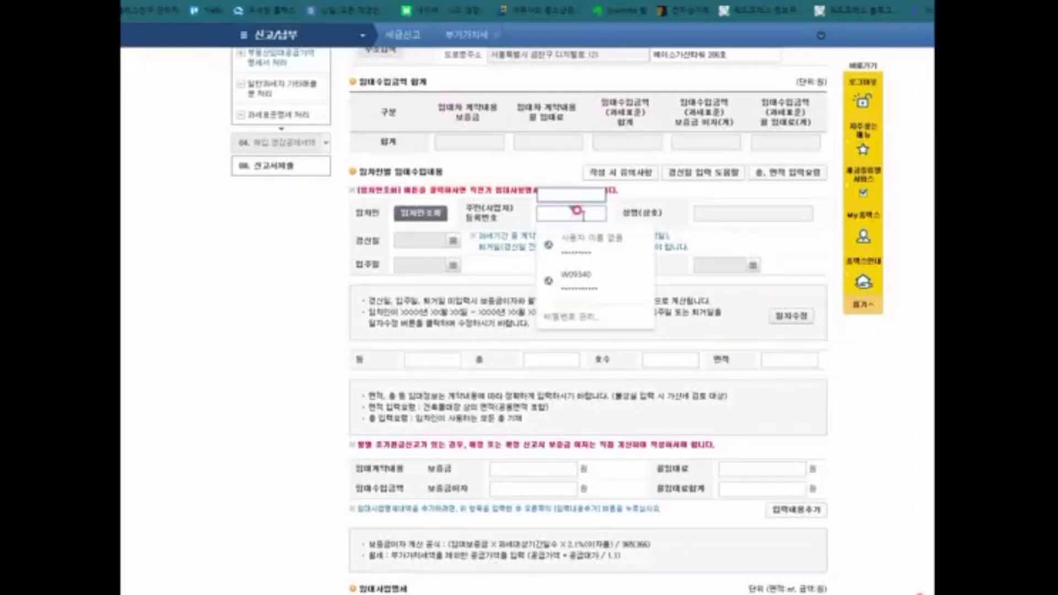
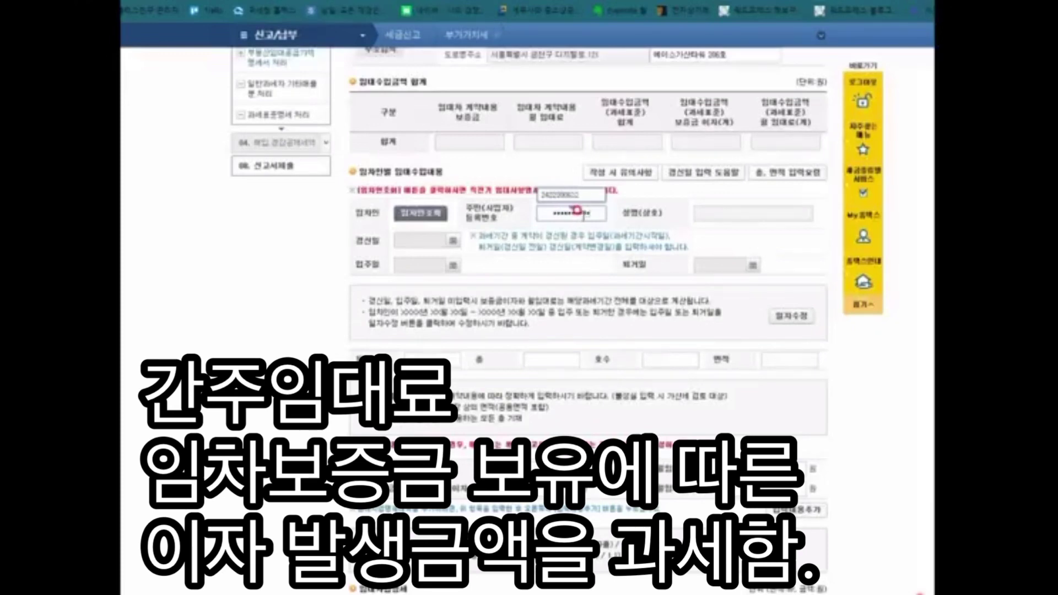
{"action": "key", "text": "Tab"}
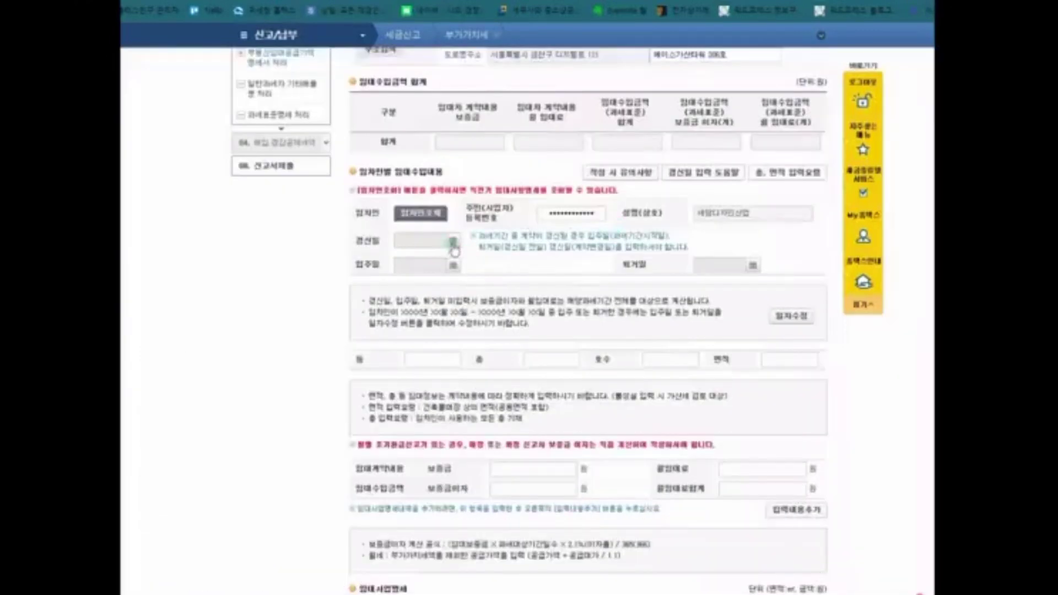
Step: Move on to the building (동) field of the lessee's contract row
{"action": "scroll", "coordinate": [476, 309], "scroll_direction": "down", "scroll_amount": 3}
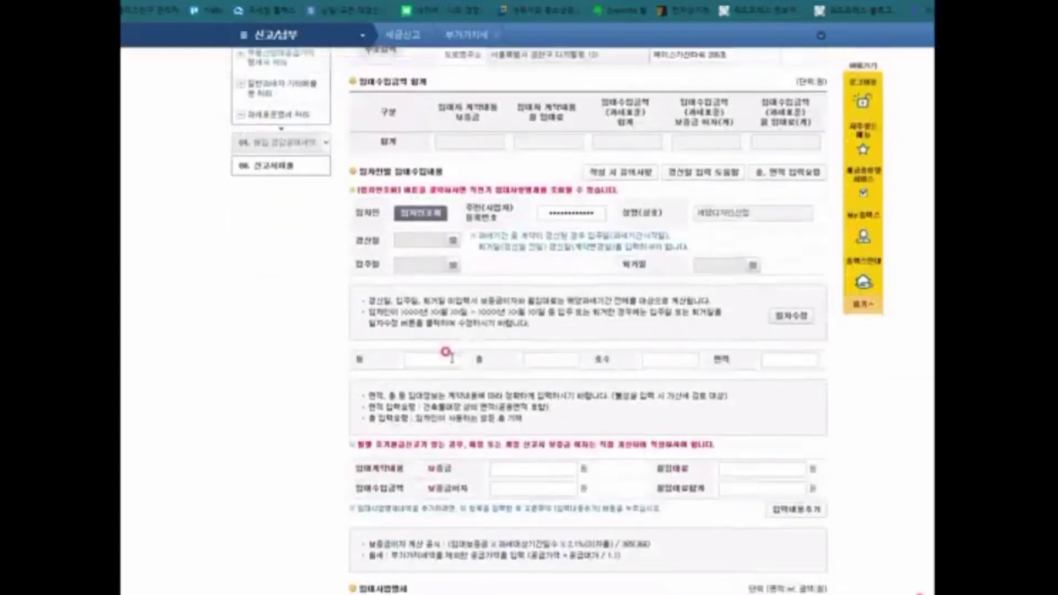
{"action": "left_click", "coordinate": [448, 358]}
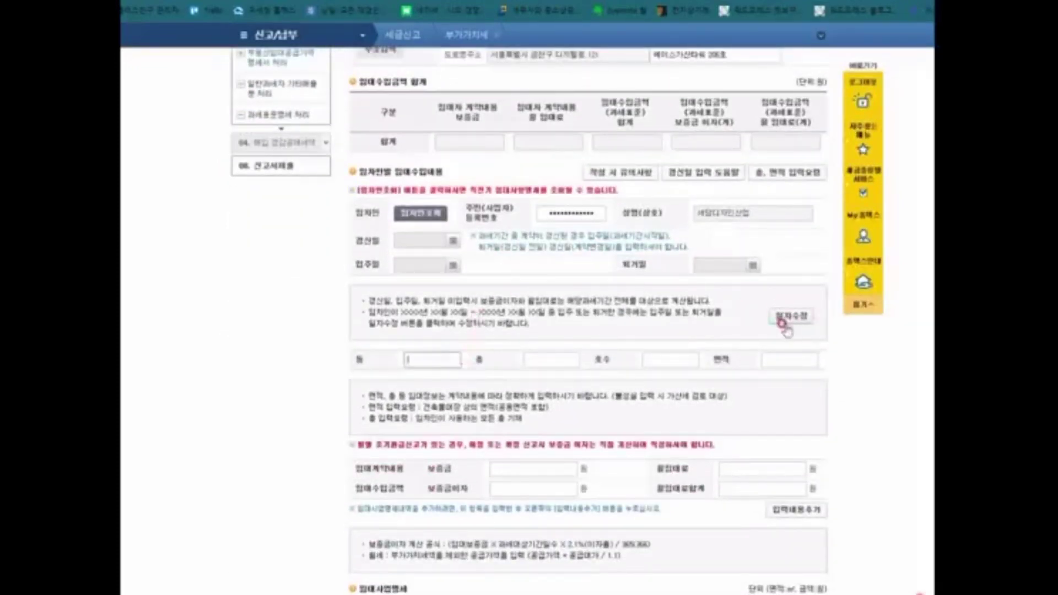
{"action": "left_click_drag", "start_coordinate": [375, 321], "coordinate": [688, 341]}
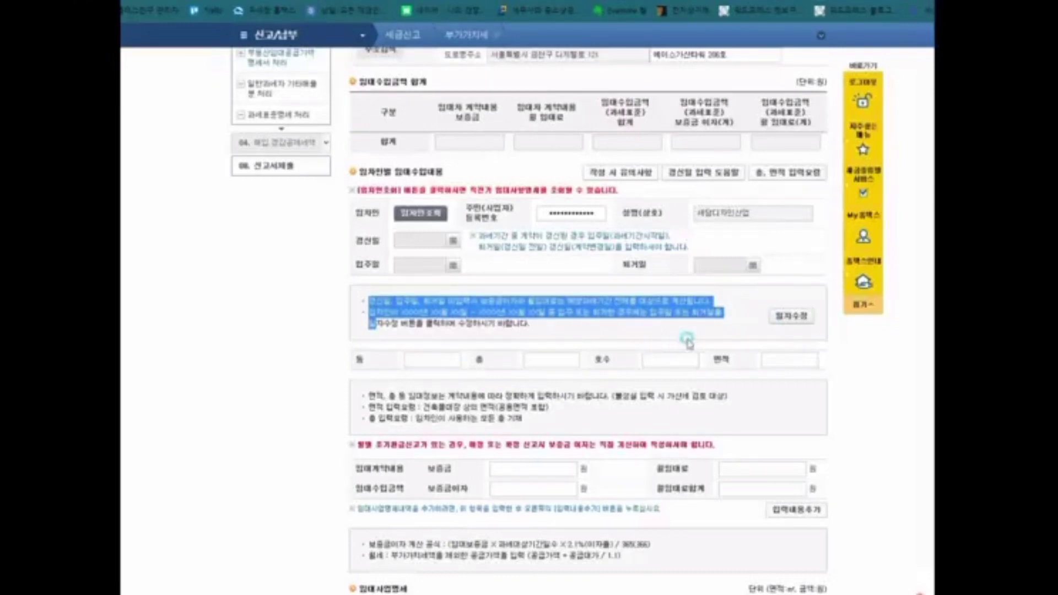
{"action": "left_click", "coordinate": [529, 334]}
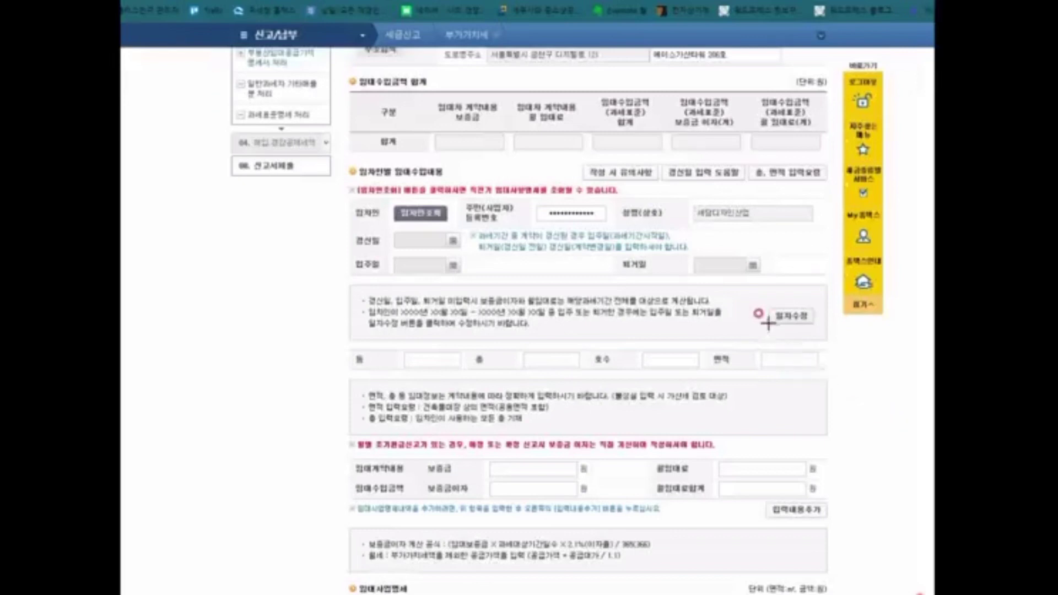
Step: Unlock the renewal and move-in date fields, then set the move-in date to 2019-07-01
{"action": "left_click_drag", "start_coordinate": [750, 293], "coordinate": [827, 332]}
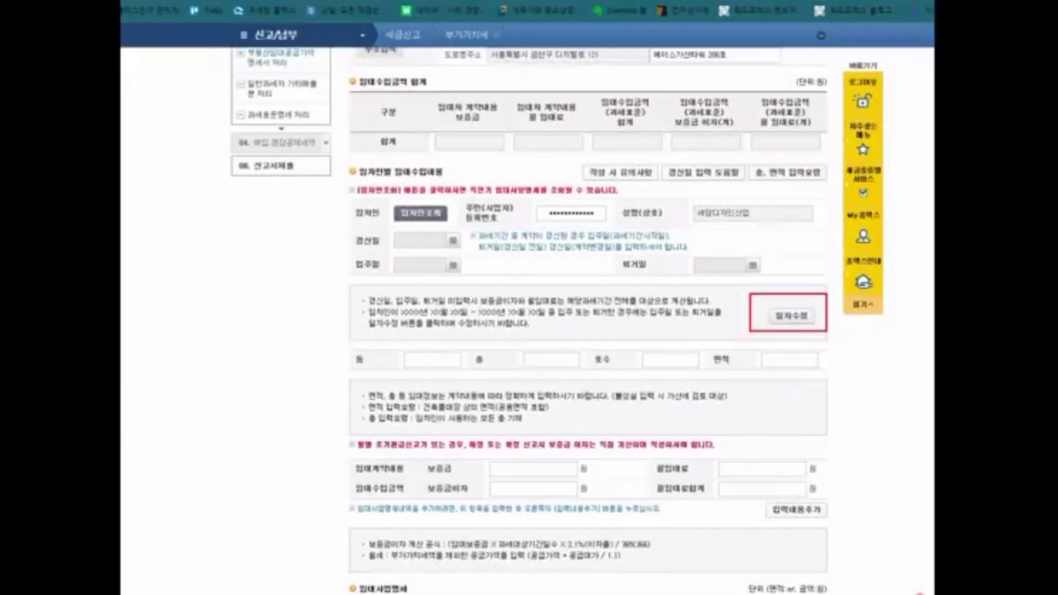
{"action": "left_click", "coordinate": [788, 314]}
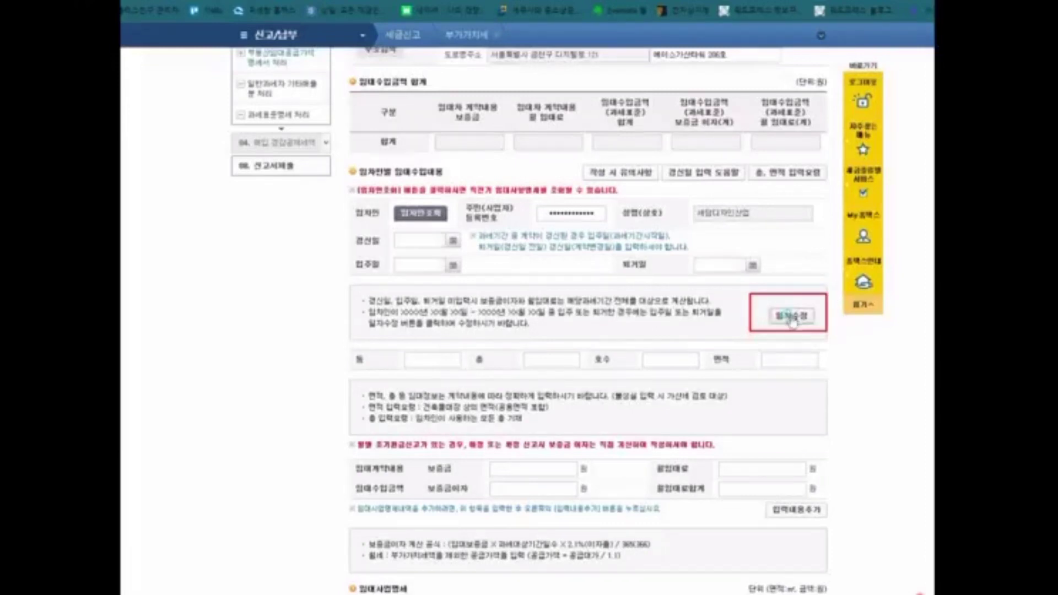
{"action": "left_click", "coordinate": [453, 265]}
{"action": "left_click", "coordinate": [348, 298]}
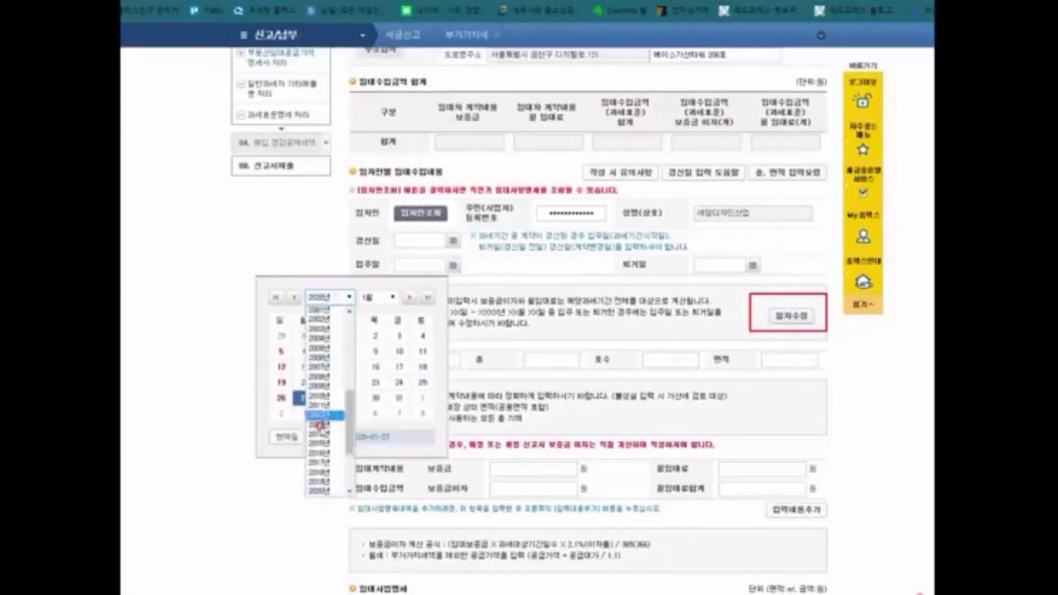
{"action": "left_click", "coordinate": [325, 481]}
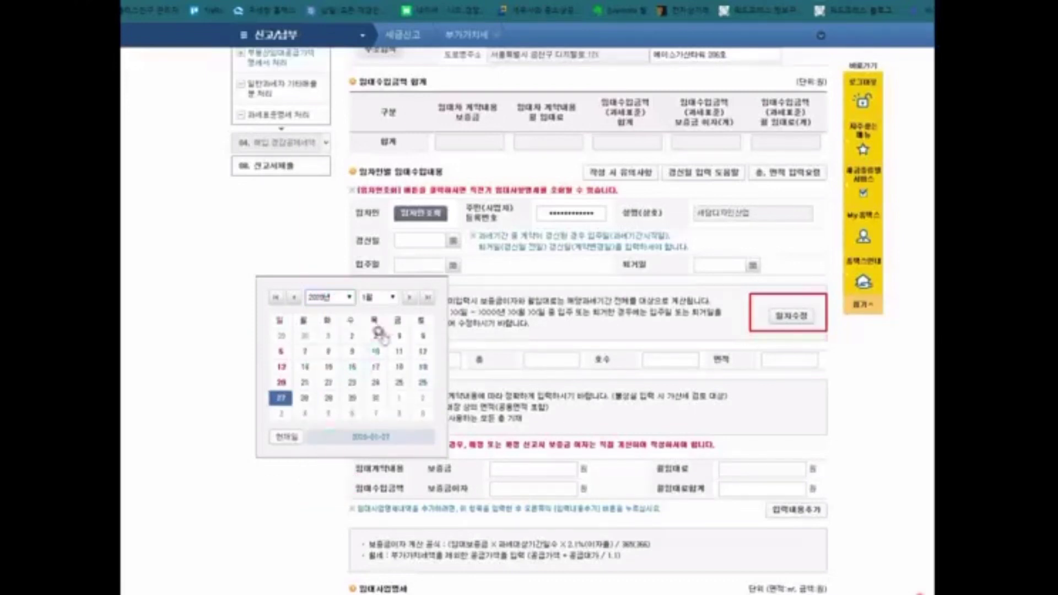
{"action": "left_click", "coordinate": [396, 298]}
{"action": "left_click", "coordinate": [379, 368]}
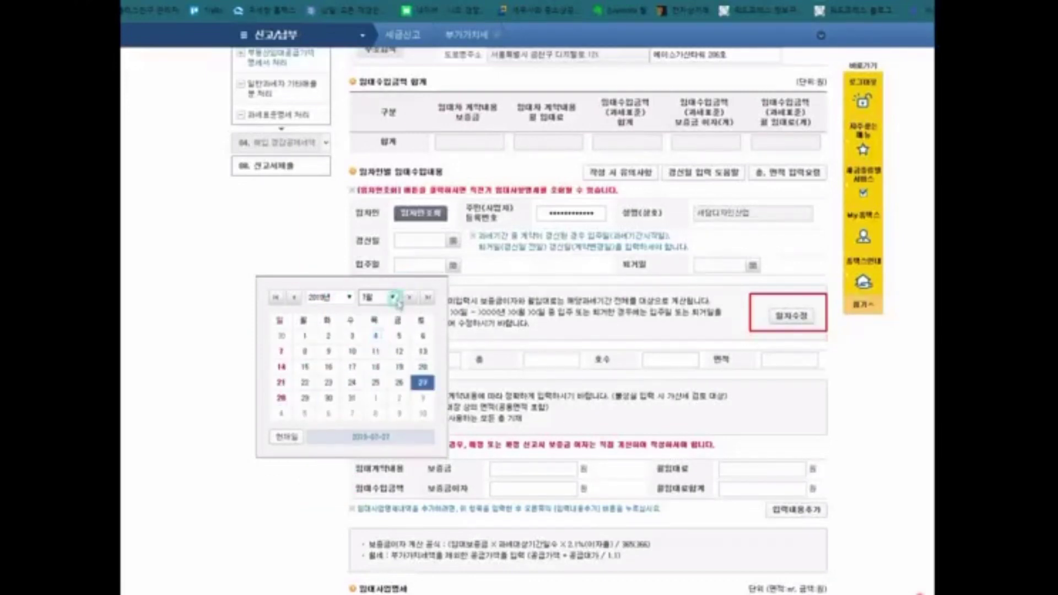
{"action": "left_click", "coordinate": [301, 337]}
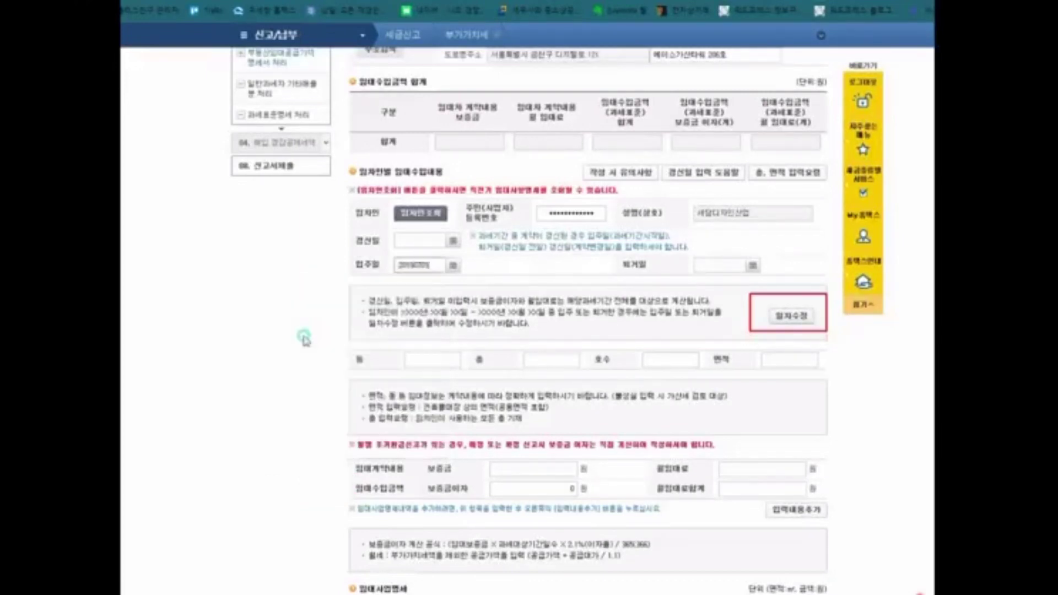
{"action": "left_click", "coordinate": [515, 266]}
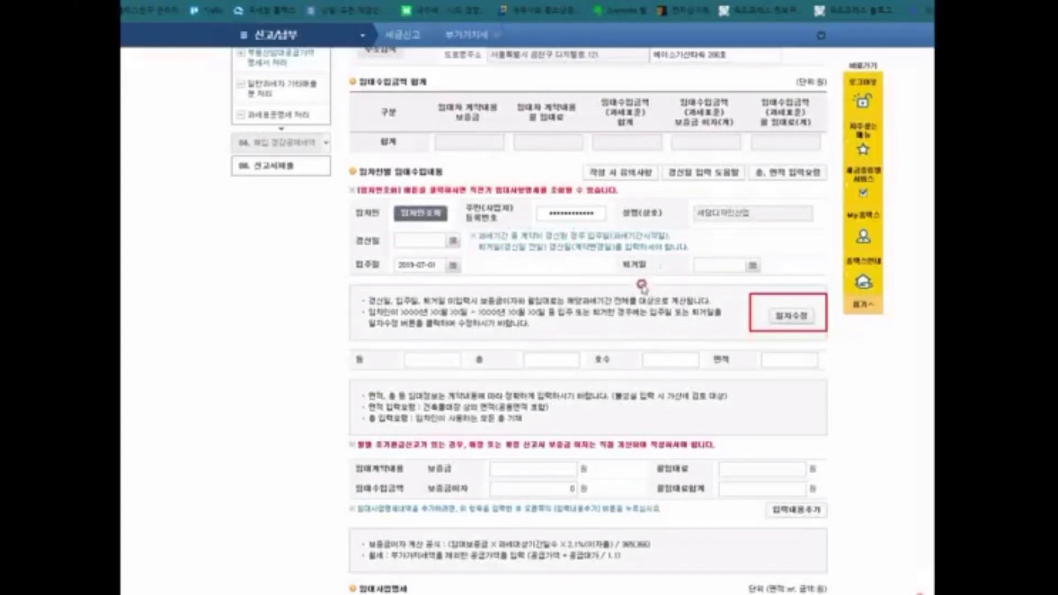
Step: Set the tenant's move-out date (퇴거일) to 2021-06-30 in the calendar
{"action": "left_click", "coordinate": [749, 268]}
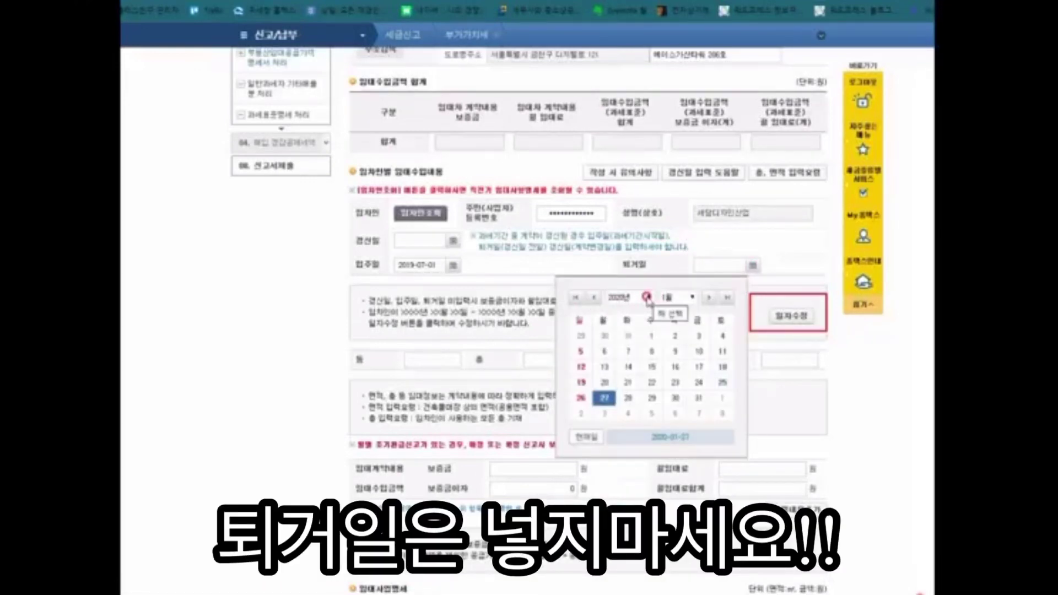
{"action": "left_click", "coordinate": [647, 297]}
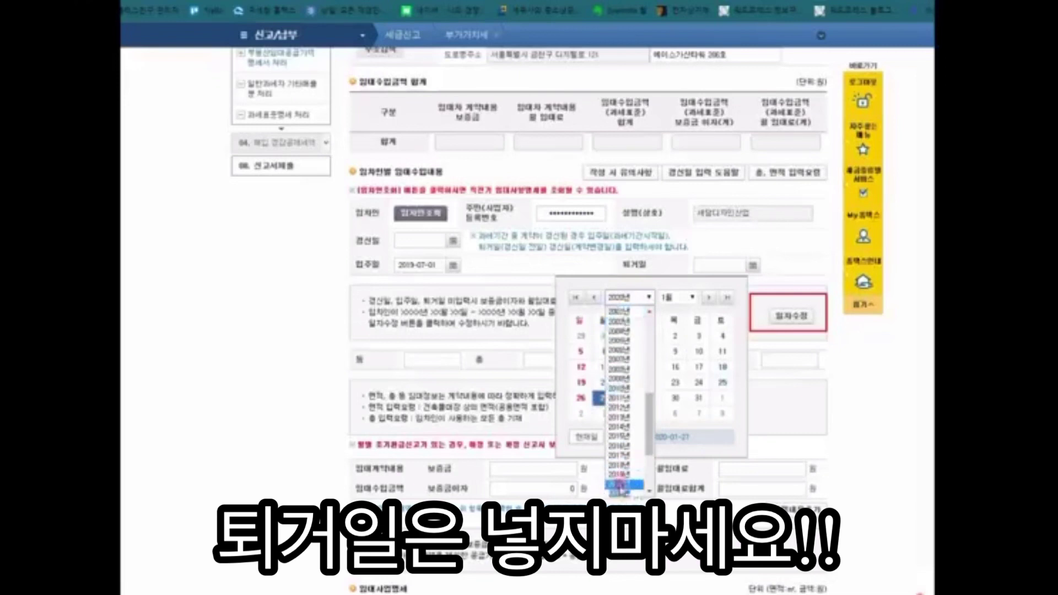
{"action": "scroll", "coordinate": [619, 486], "scroll_direction": "down", "scroll_amount": 2}
{"action": "left_click", "coordinate": [619, 420]}
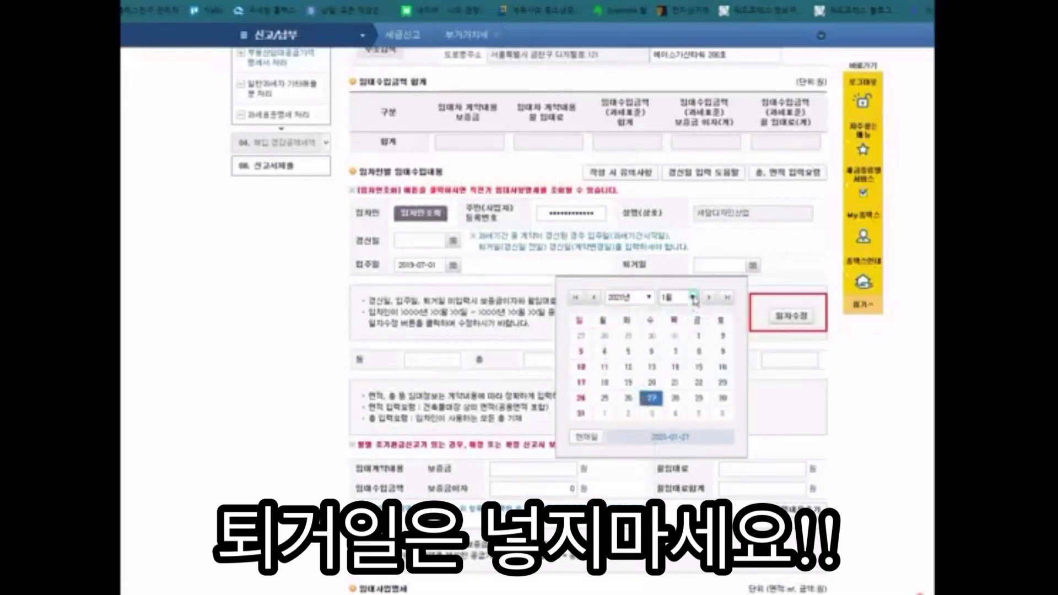
{"action": "left_click", "coordinate": [693, 298]}
{"action": "left_click", "coordinate": [675, 349]}
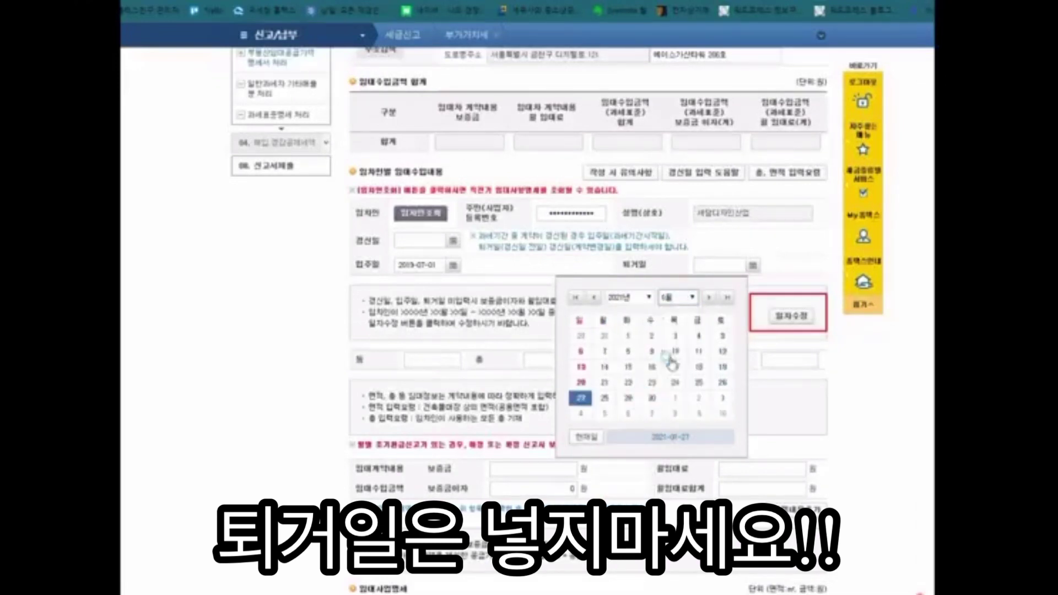
{"action": "left_click", "coordinate": [650, 399]}
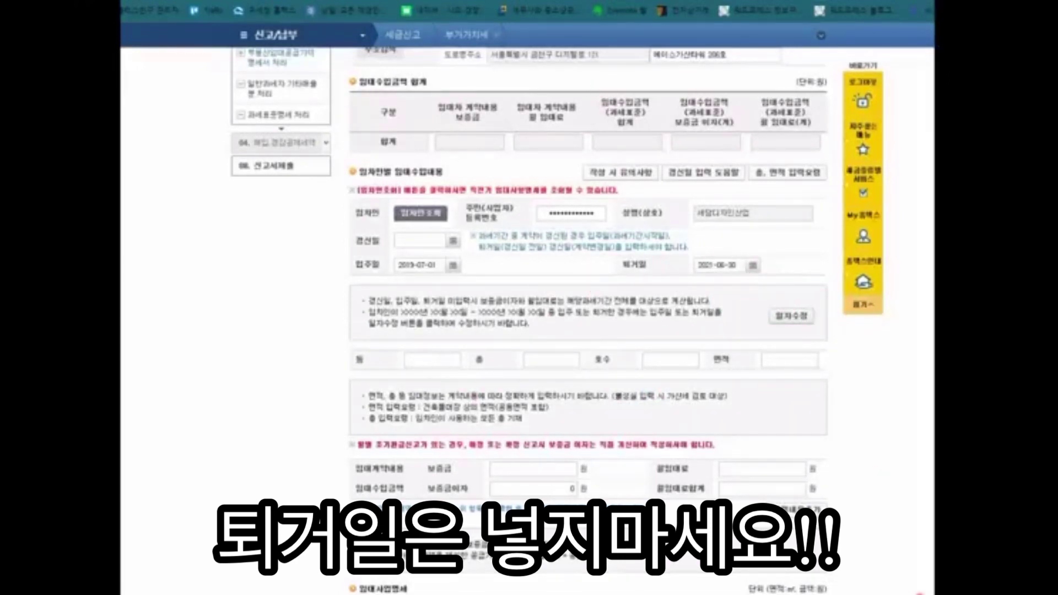
Step: Enter floor 2, unit 206, area 80 and a 10,000,000 deposit for the tenant
{"action": "left_click", "coordinate": [421, 359]}
{"action": "left_click", "coordinate": [553, 358]}
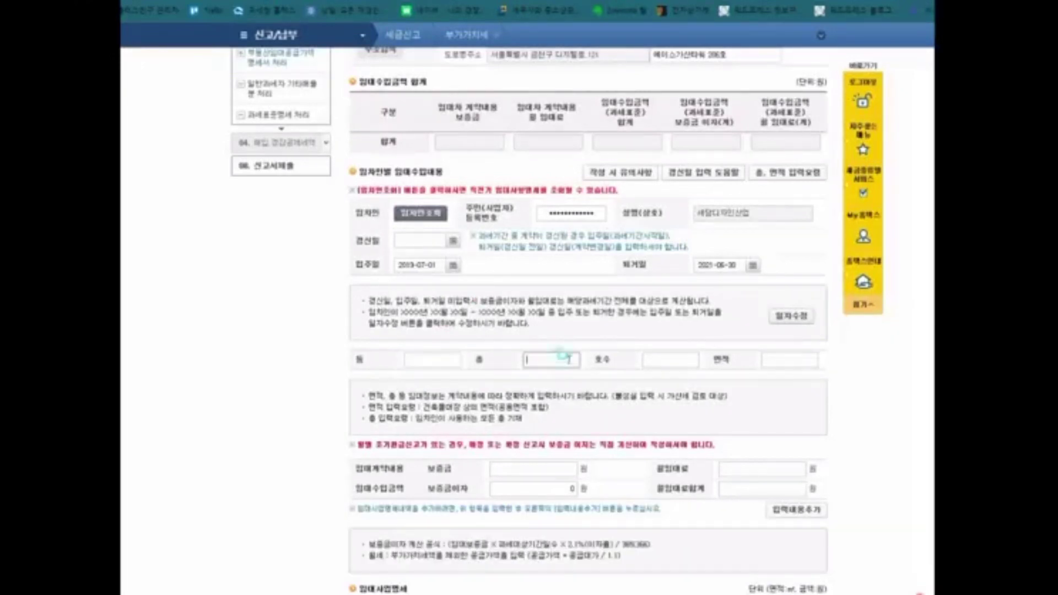
{"action": "type", "text": "2"}
{"action": "left_click", "coordinate": [692, 353]}
{"action": "key", "text": "Tab"}
{"action": "type", "text": "8"}
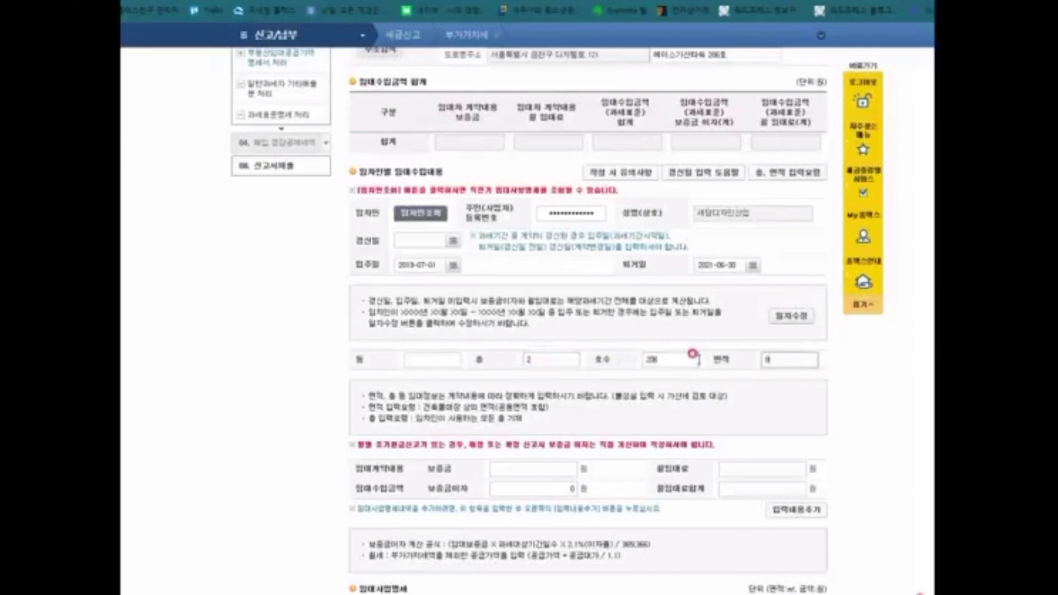
{"action": "left_click", "coordinate": [513, 468]}
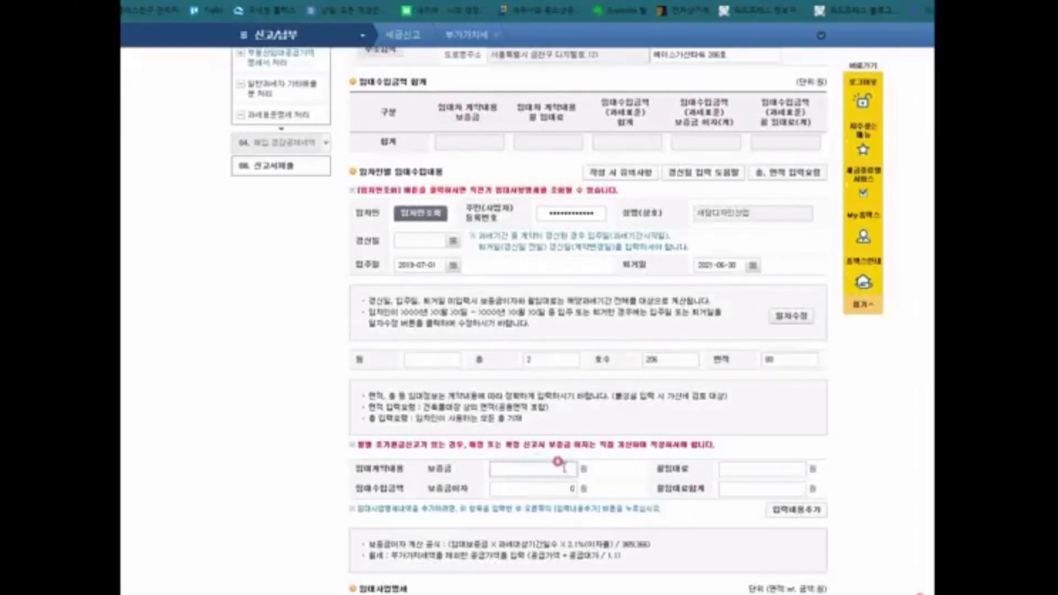
{"action": "key", "text": "Tab"}
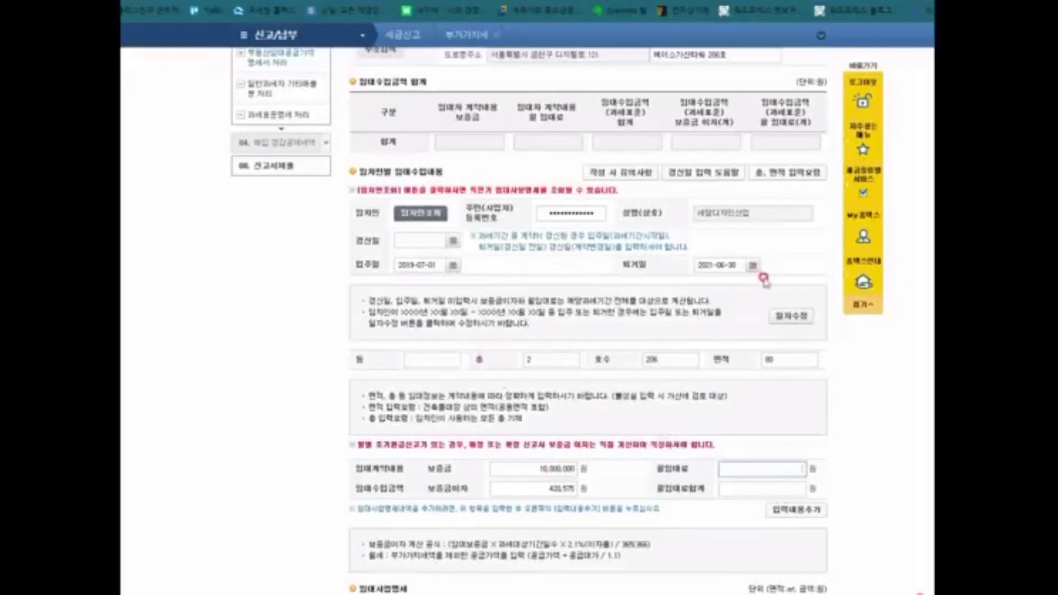
{"action": "left_click", "coordinate": [876, 383]}
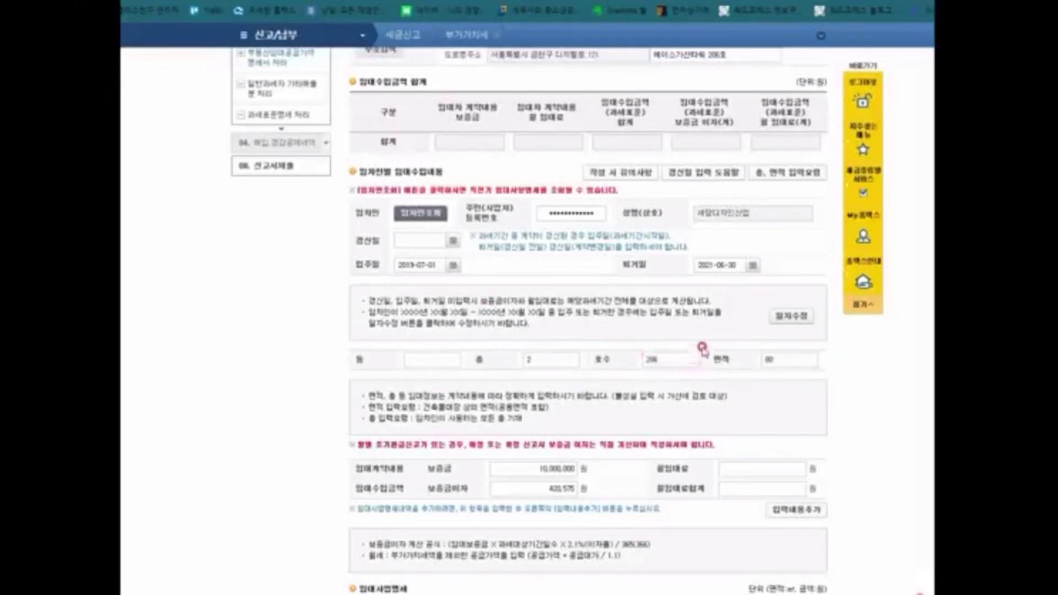
Step: Clear the move-out date so deposit interest recalculates, and re-enter floor 2
{"action": "left_click", "coordinate": [702, 263]}
{"action": "double_click", "coordinate": [712, 259]}
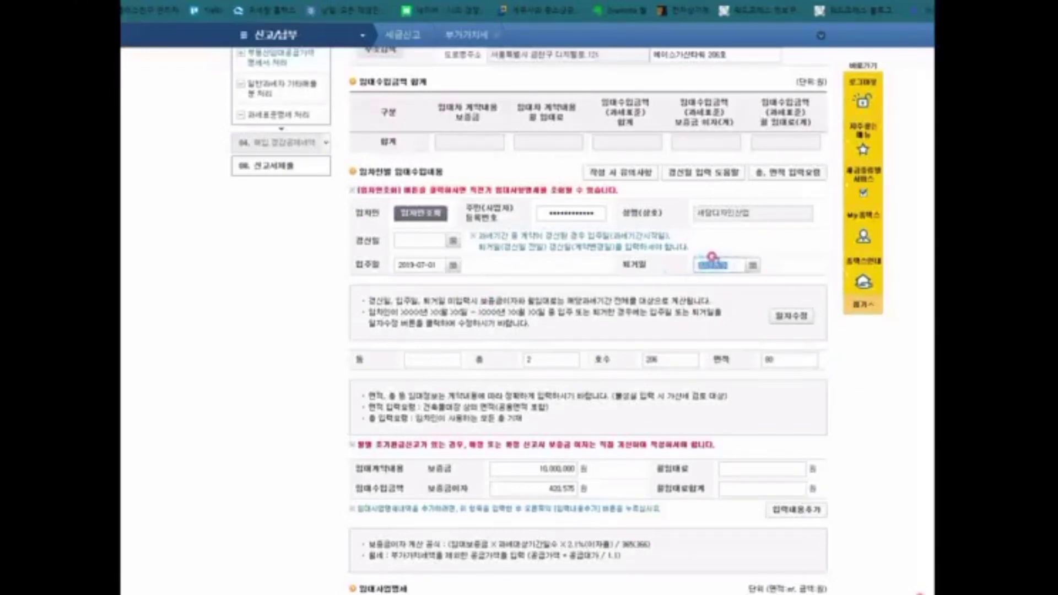
{"action": "left_click", "coordinate": [759, 251]}
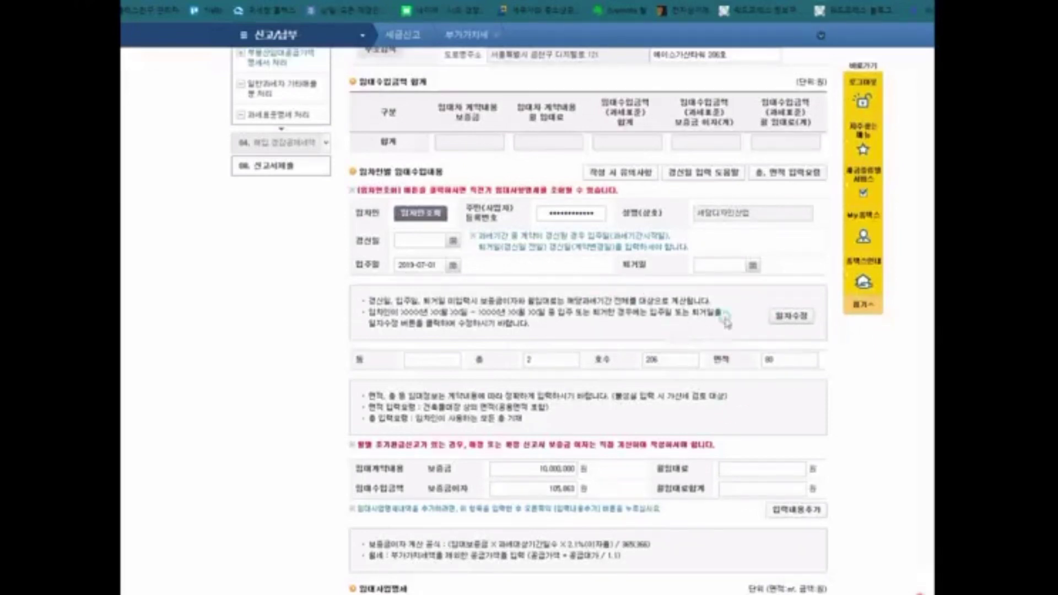
{"action": "left_click", "coordinate": [557, 361]}
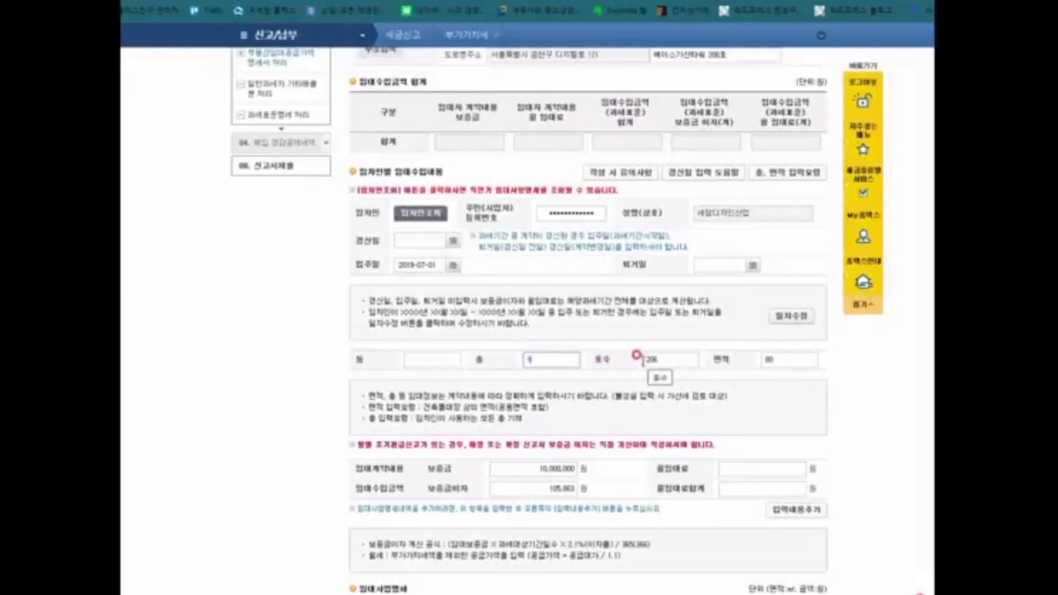
{"action": "type", "text": "2"}
{"action": "key", "text": "Tab"}
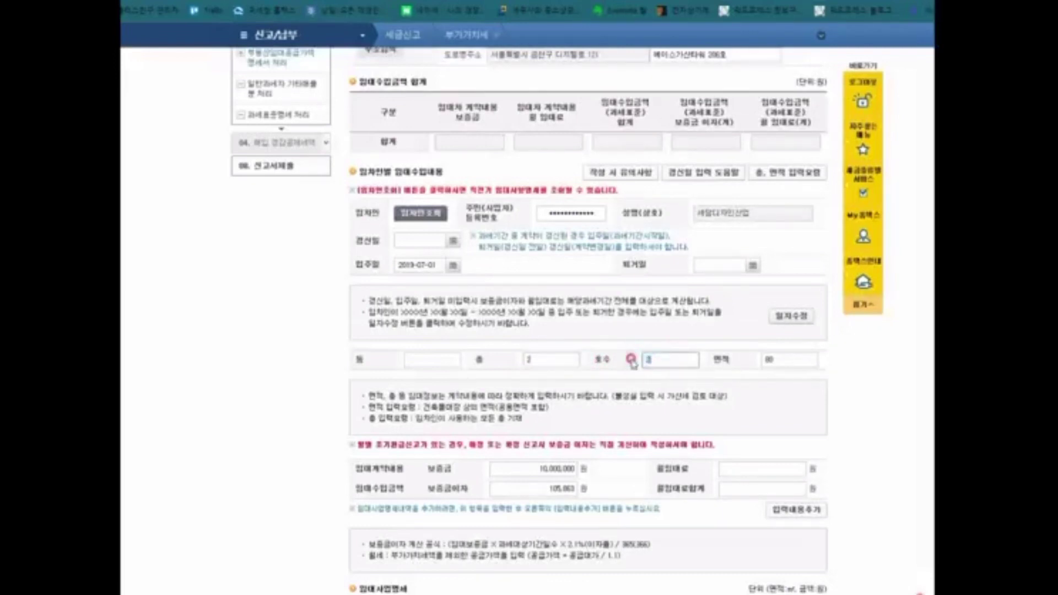
{"action": "left_click", "coordinate": [765, 355]}
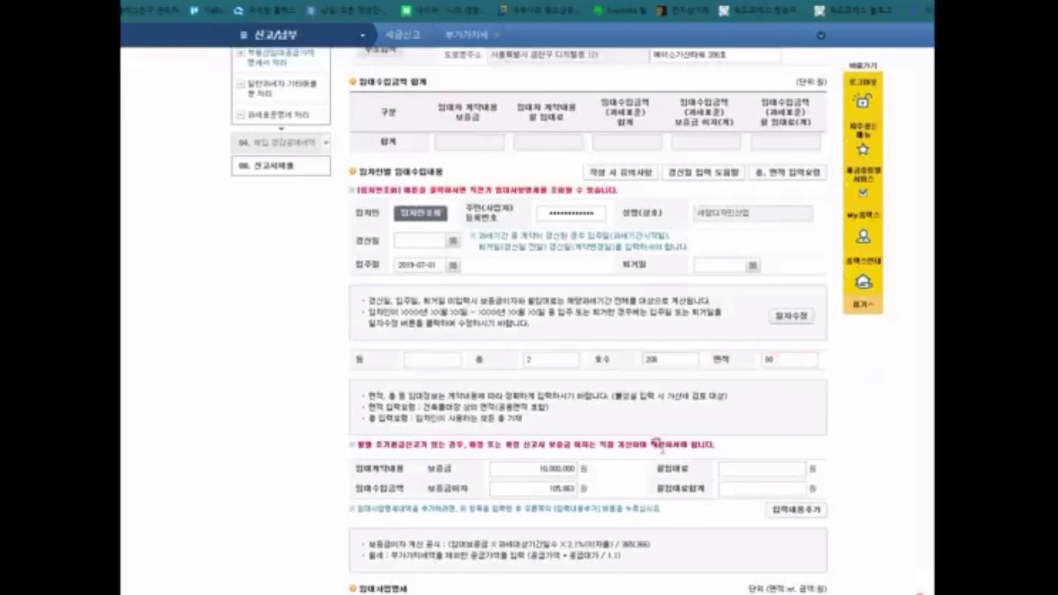
Step: Re-enter the deposit and set the monthly rent to 1,000,000, accepting the rent-total notice
{"action": "scroll", "coordinate": [543, 471], "scroll_direction": "down", "scroll_amount": 1}
{"action": "left_click_drag", "start_coordinate": [543, 408], "coordinate": [633, 410]}
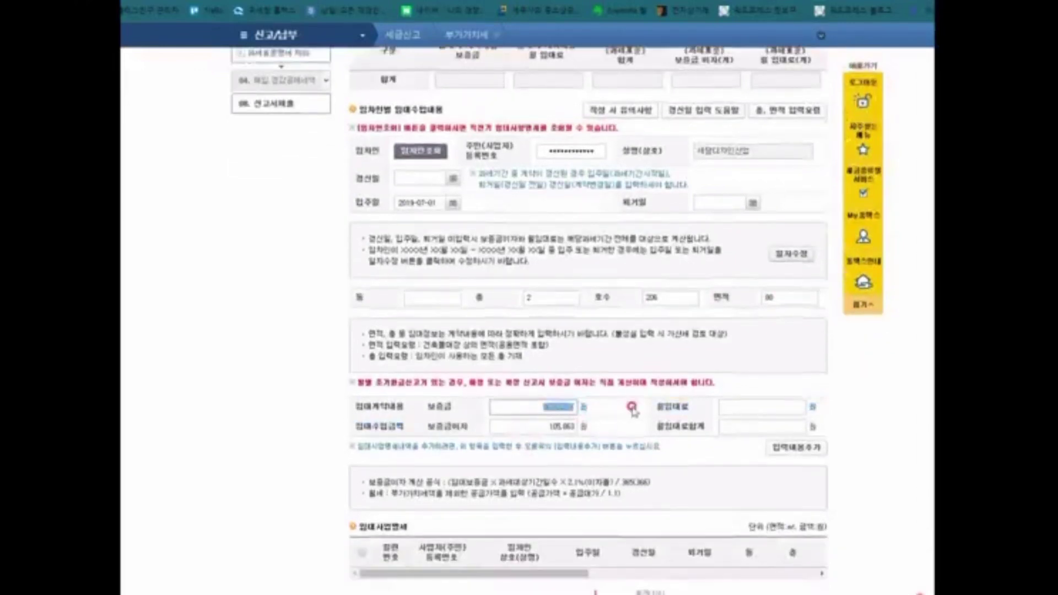
{"action": "type", "text": "1"}
{"action": "key", "text": "Tab"}
{"action": "left_click_drag", "start_coordinate": [551, 427], "coordinate": [589, 428]}
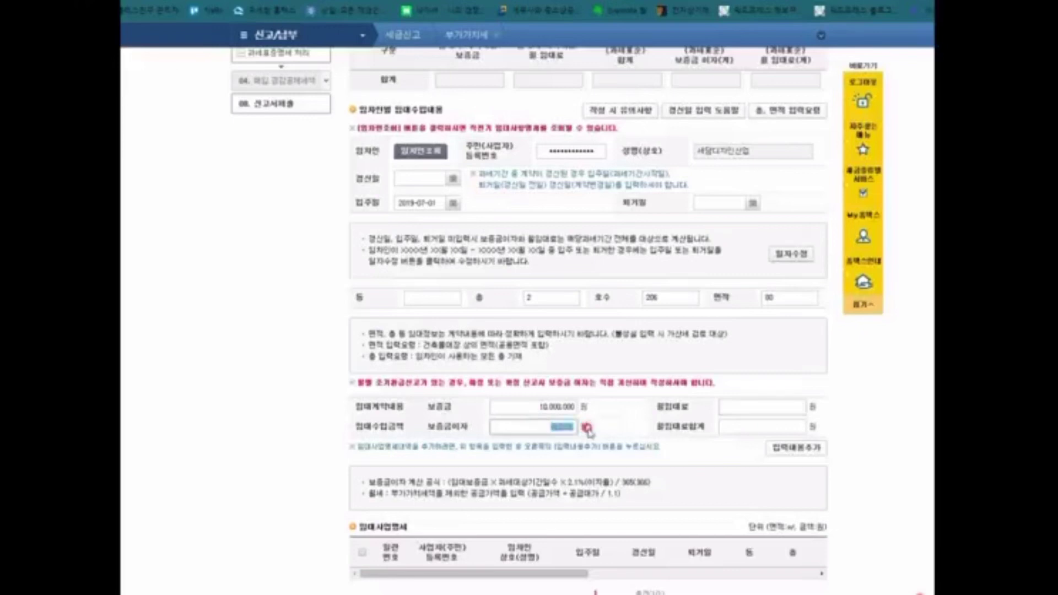
{"action": "left_click", "coordinate": [777, 407]}
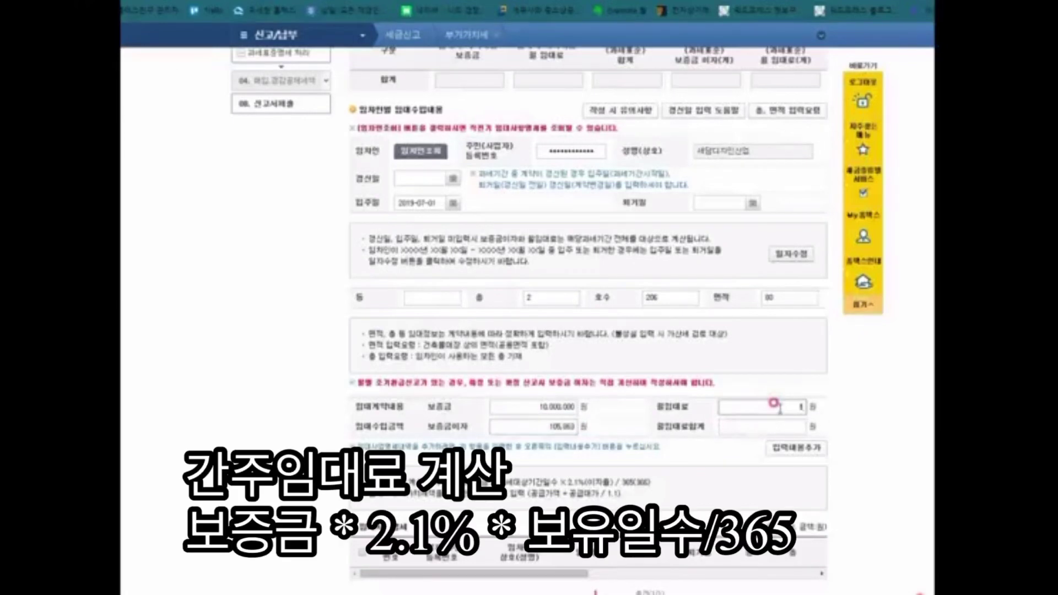
{"action": "key", "text": "Tab"}
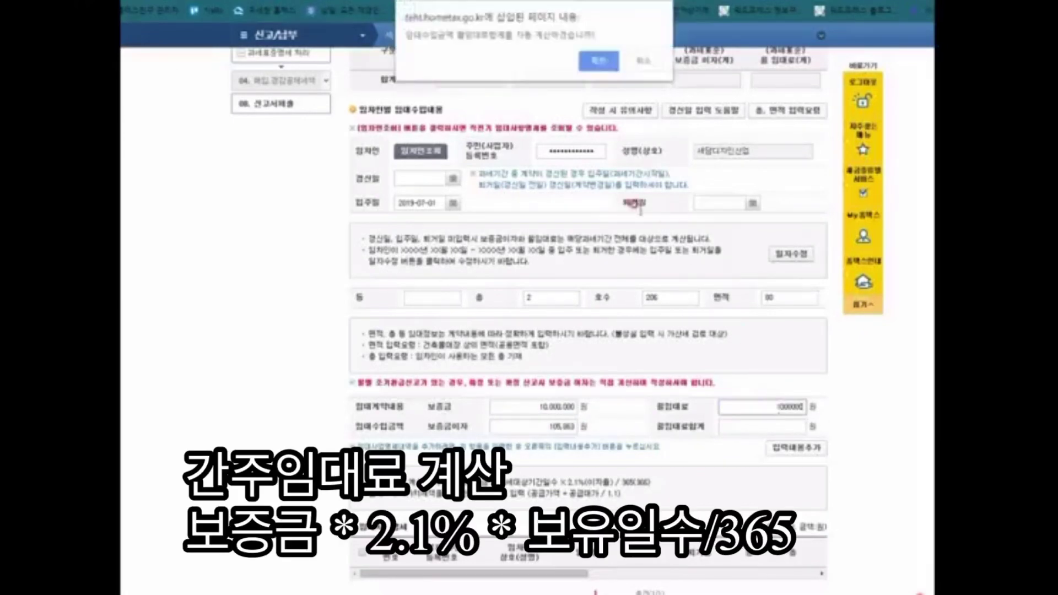
{"action": "left_click", "coordinate": [597, 61]}
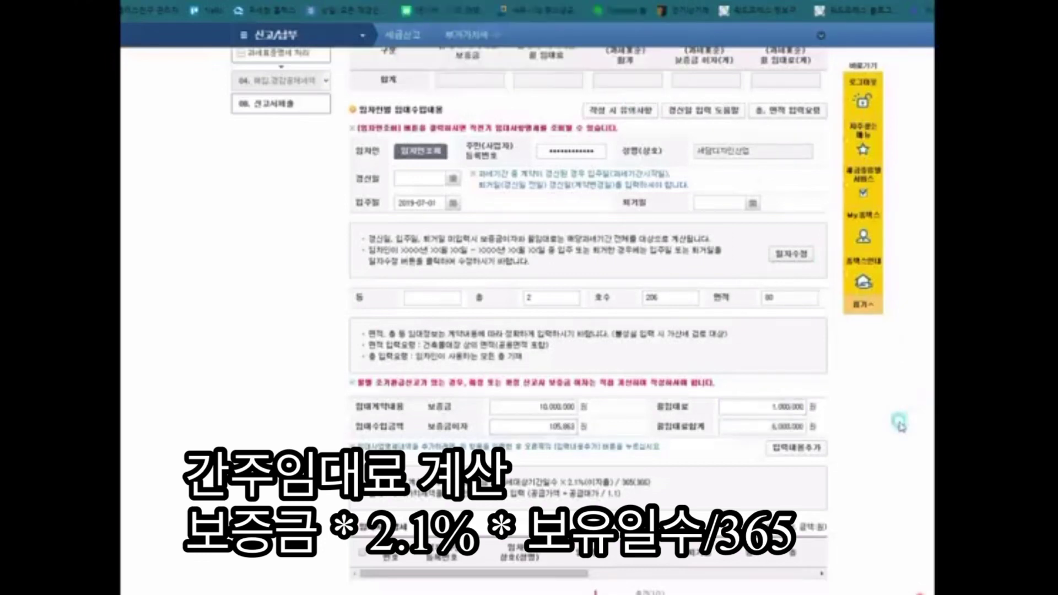
Step: Add the lease (6,000,000 total rent) as a new row in the 임대사업명세 table
{"action": "scroll", "coordinate": [897, 420], "scroll_direction": "down", "scroll_amount": 3}
{"action": "left_click", "coordinate": [557, 304]}
{"action": "left_click", "coordinate": [527, 368]}
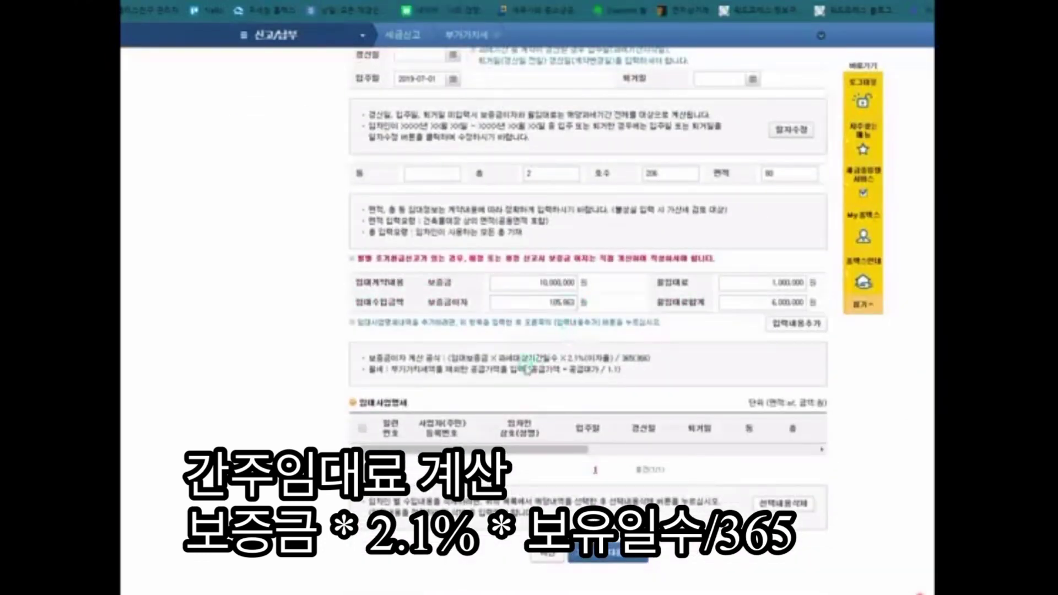
{"action": "left_click_drag", "start_coordinate": [369, 358], "coordinate": [665, 363]}
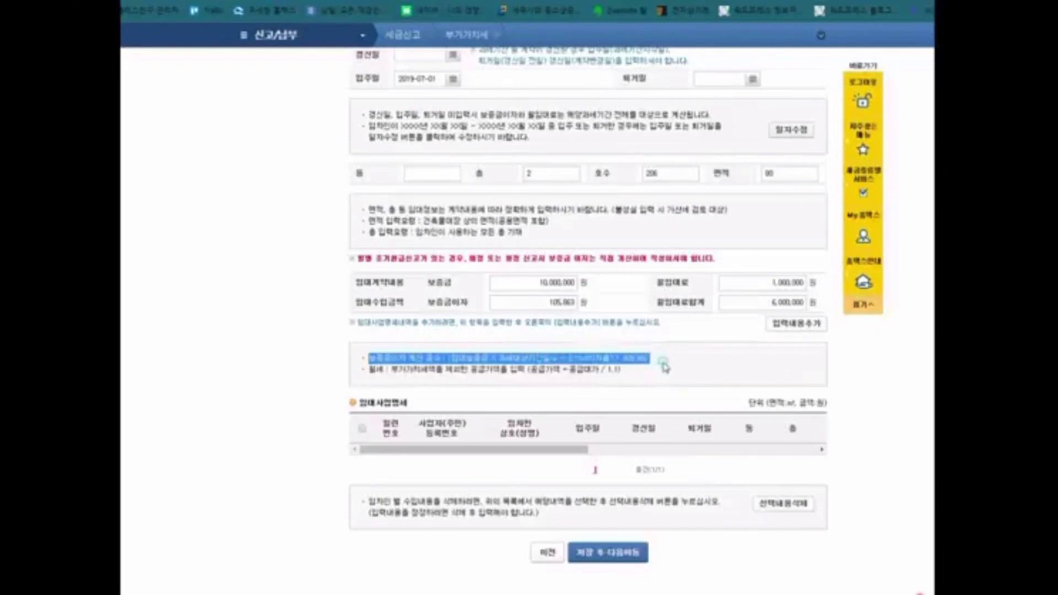
{"action": "left_click", "coordinate": [892, 384]}
{"action": "left_click", "coordinate": [802, 327]}
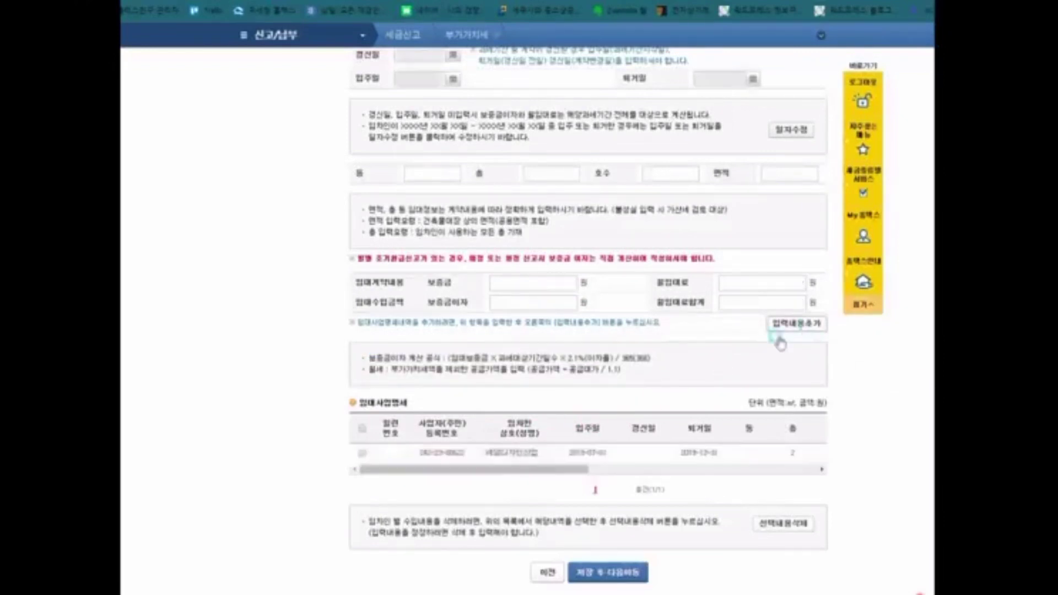
Step: Save the rental statement and review the 신고내용 form, now showing 600,000 tax payable
{"action": "scroll", "coordinate": [551, 427], "scroll_direction": "down", "scroll_amount": 1}
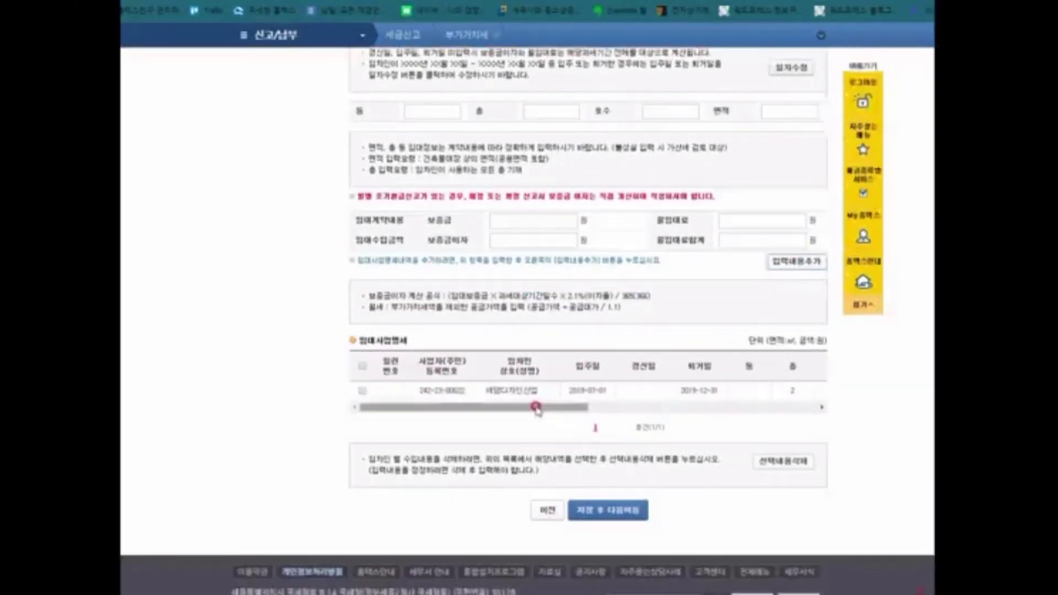
{"action": "mouse_move", "coordinate": [544, 406]}
{"action": "left_mouse_down"}
{"action": "mouse_move", "coordinate": [787, 409]}
{"action": "mouse_move", "coordinate": [525, 407]}
{"action": "left_mouse_up"}
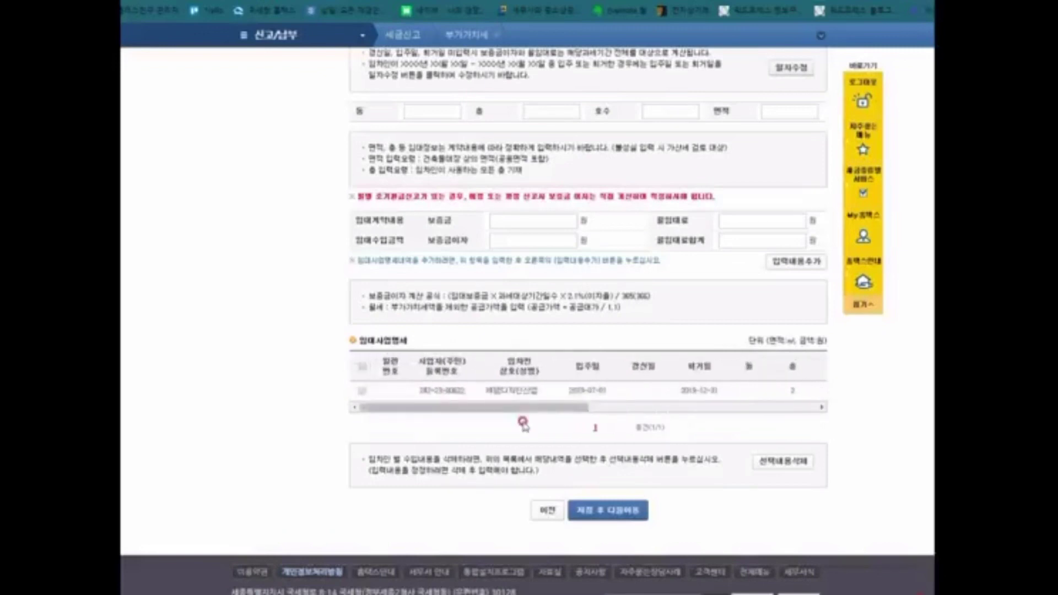
{"action": "scroll", "coordinate": [523, 423], "scroll_direction": "up", "scroll_amount": 6}
{"action": "scroll", "coordinate": [524, 423], "scroll_direction": "down", "scroll_amount": 6}
{"action": "scroll", "coordinate": [524, 423], "scroll_direction": "down", "scroll_amount": 2}
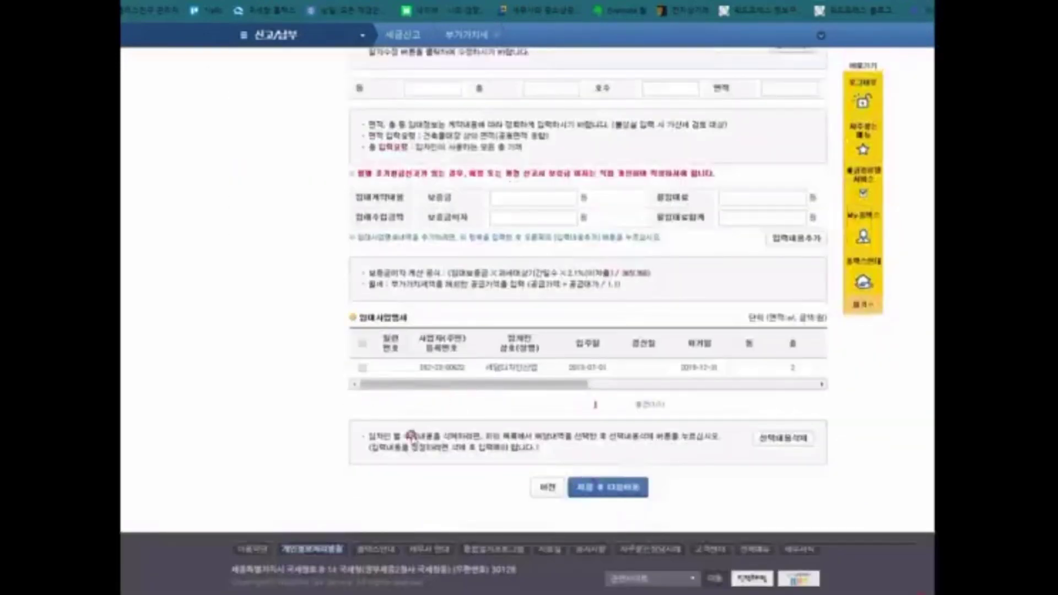
{"action": "left_click", "coordinate": [606, 487]}
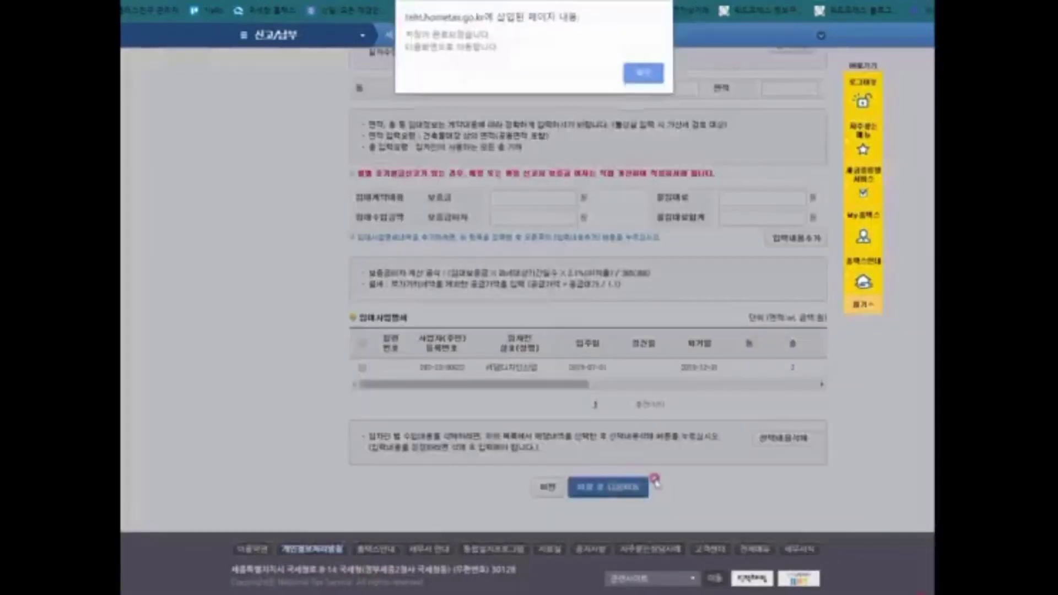
{"action": "left_click", "coordinate": [637, 77]}
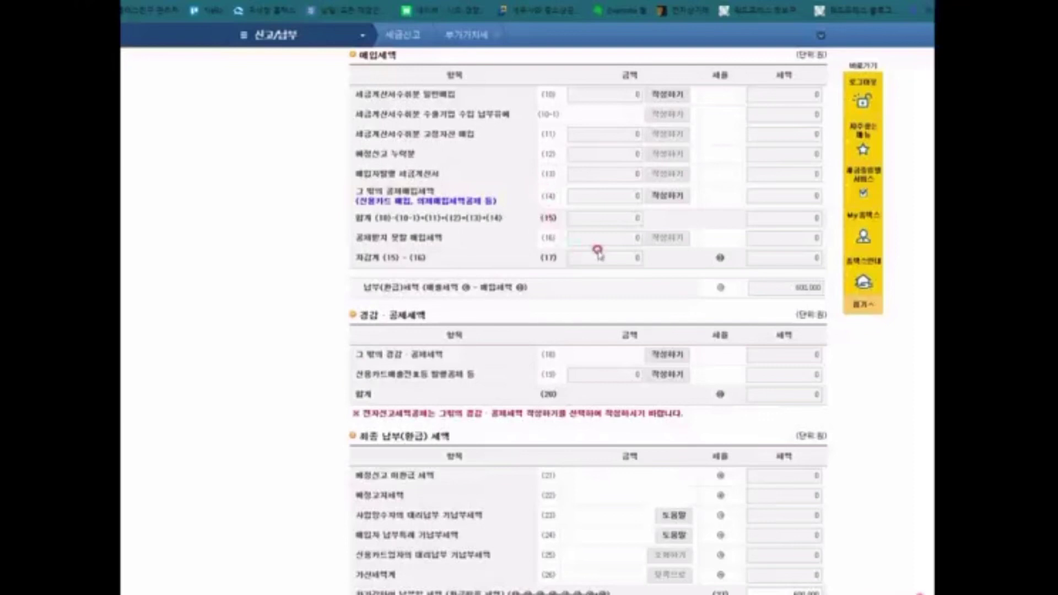
{"action": "scroll", "coordinate": [579, 249], "scroll_direction": "up", "scroll_amount": 7}
{"action": "scroll", "coordinate": [620, 229], "scroll_direction": "up", "scroll_amount": 1}
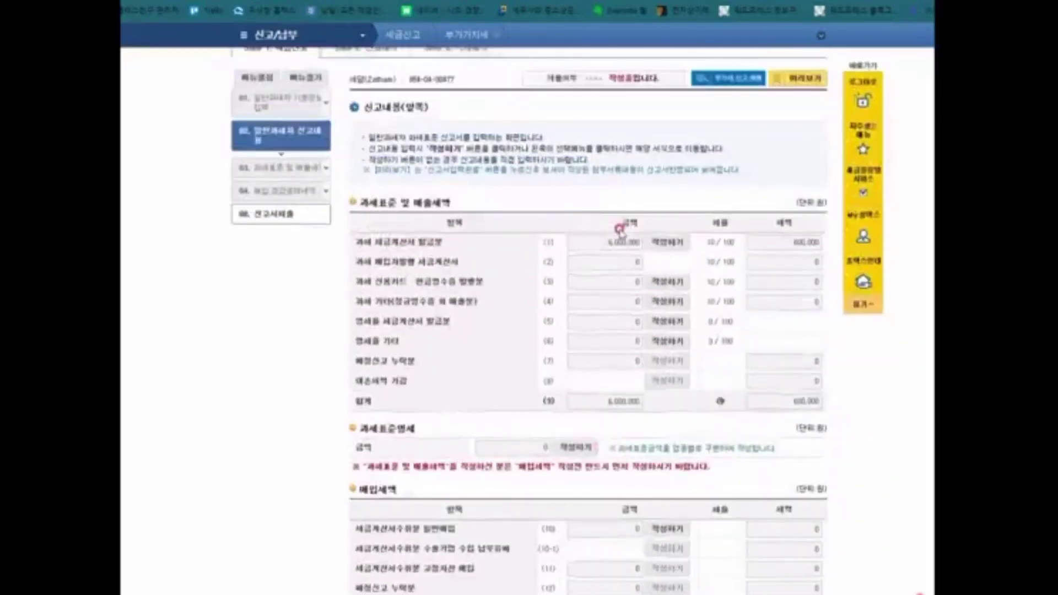
{"action": "scroll", "coordinate": [602, 230], "scroll_direction": "down", "scroll_amount": 6}
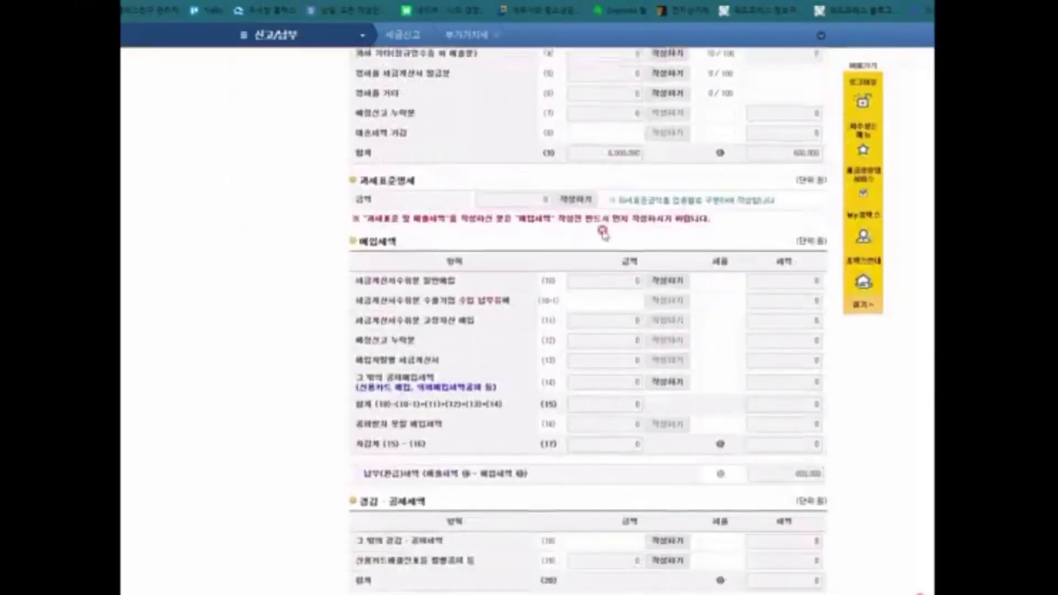
{"action": "scroll", "coordinate": [602, 230], "scroll_direction": "up", "scroll_amount": 5}
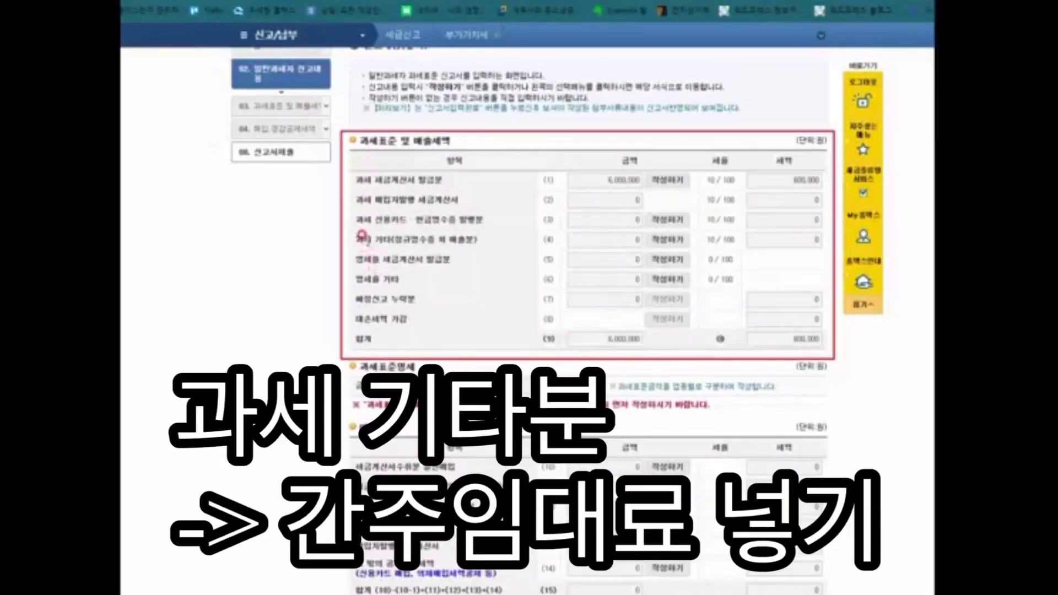
Step: Enter 105963 as the (4) 기타 taxable other-sales amount so its tax fills in
{"action": "left_click", "coordinate": [673, 241]}
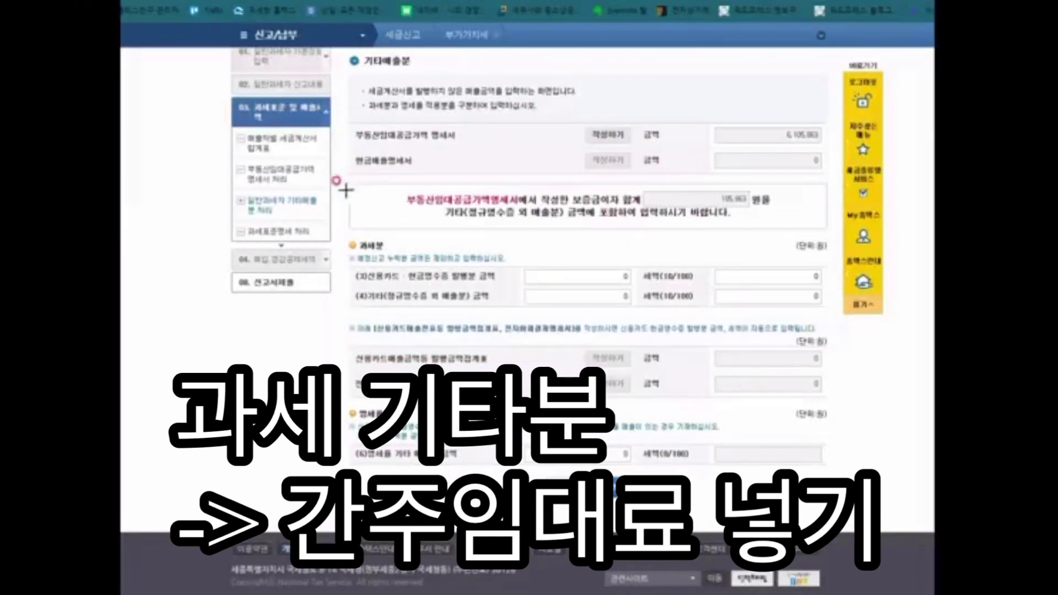
{"action": "mouse_move", "coordinate": [346, 180]}
{"action": "left_mouse_down"}
{"action": "mouse_move", "coordinate": [756, 253]}
{"action": "mouse_move", "coordinate": [828, 234]}
{"action": "left_mouse_up"}
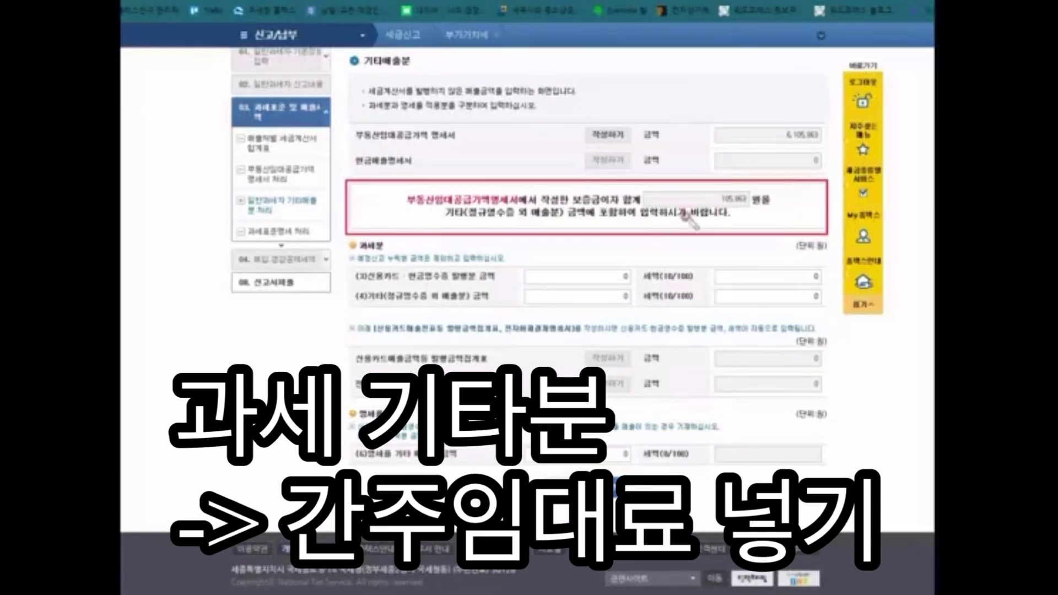
{"action": "mouse_move", "coordinate": [744, 214]}
{"action": "left_mouse_down"}
{"action": "mouse_move", "coordinate": [740, 177]}
{"action": "mouse_move", "coordinate": [745, 220]}
{"action": "mouse_move", "coordinate": [726, 220]}
{"action": "left_mouse_up"}
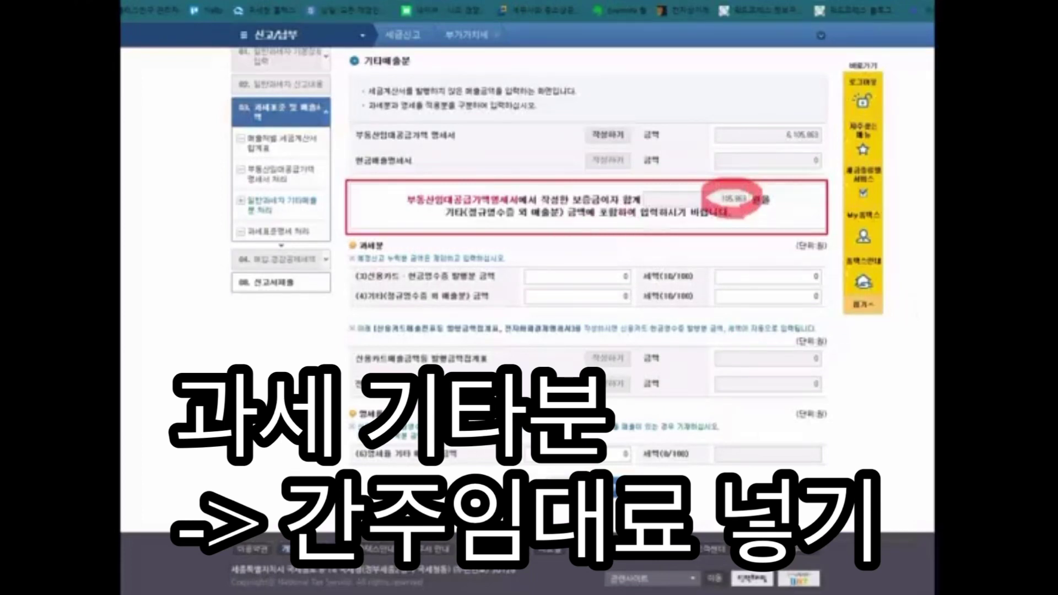
{"action": "left_click", "coordinate": [612, 298]}
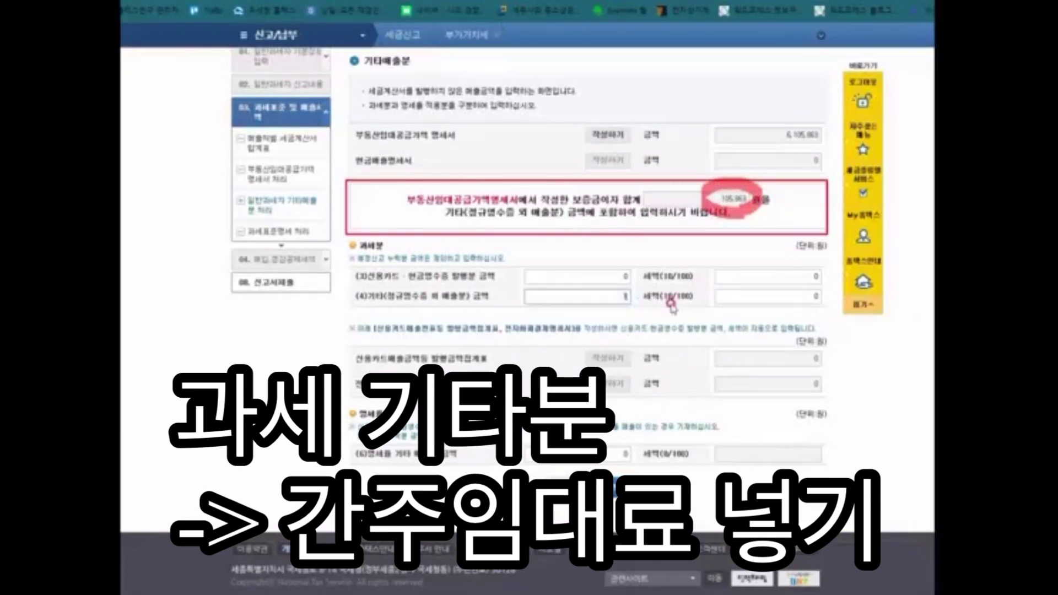
{"action": "type", "text": "105963"}
{"action": "key", "text": "Tab"}
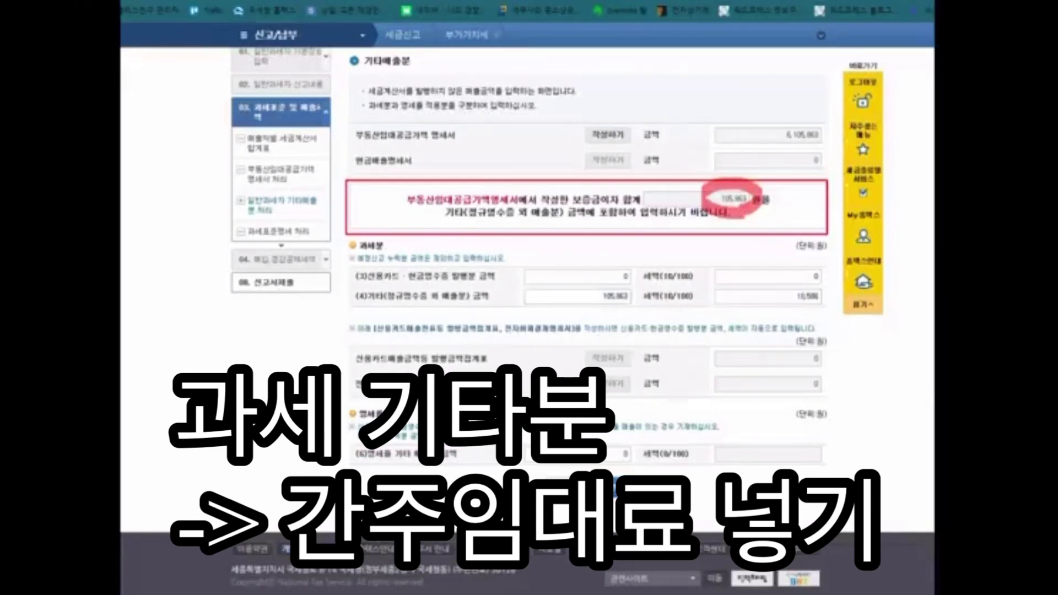
Step: Complete the other-sales entry and open the row (10) purchase tax invoice summary
{"action": "left_click", "coordinate": [615, 489]}
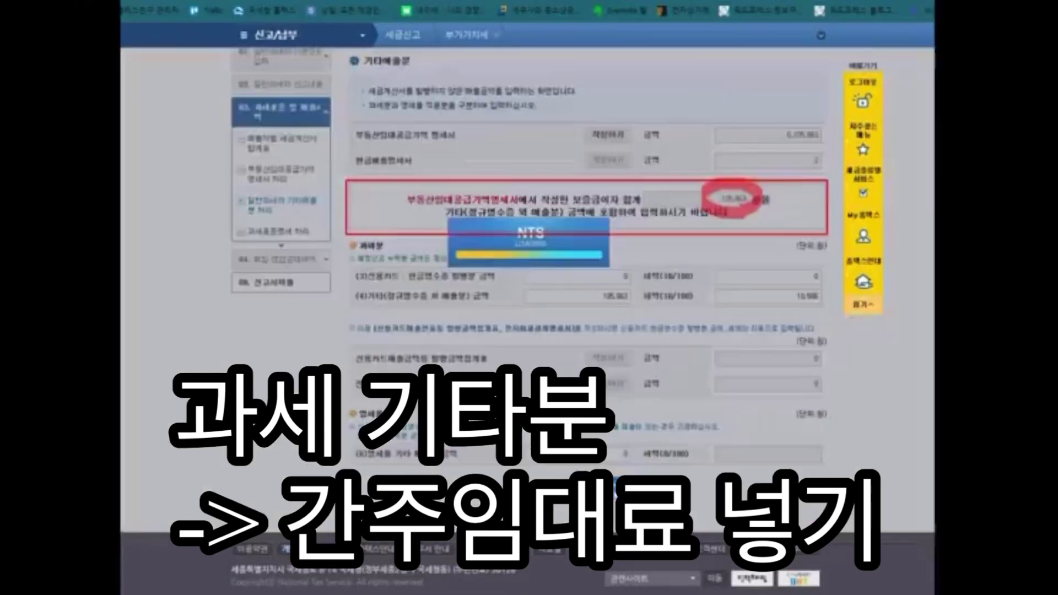
{"action": "left_click", "coordinate": [643, 74]}
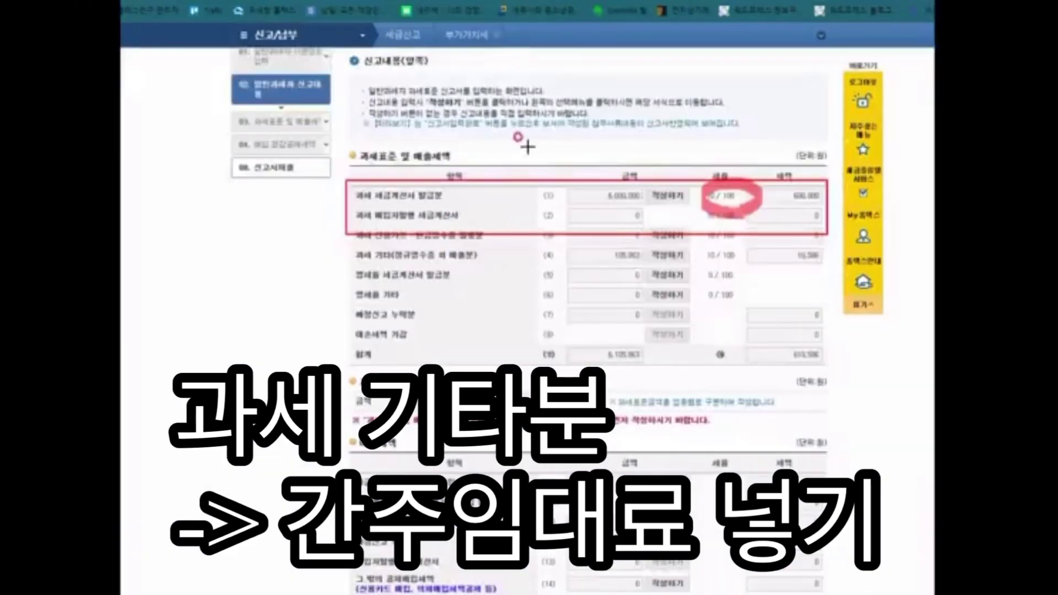
{"action": "key", "text": "Escape"}
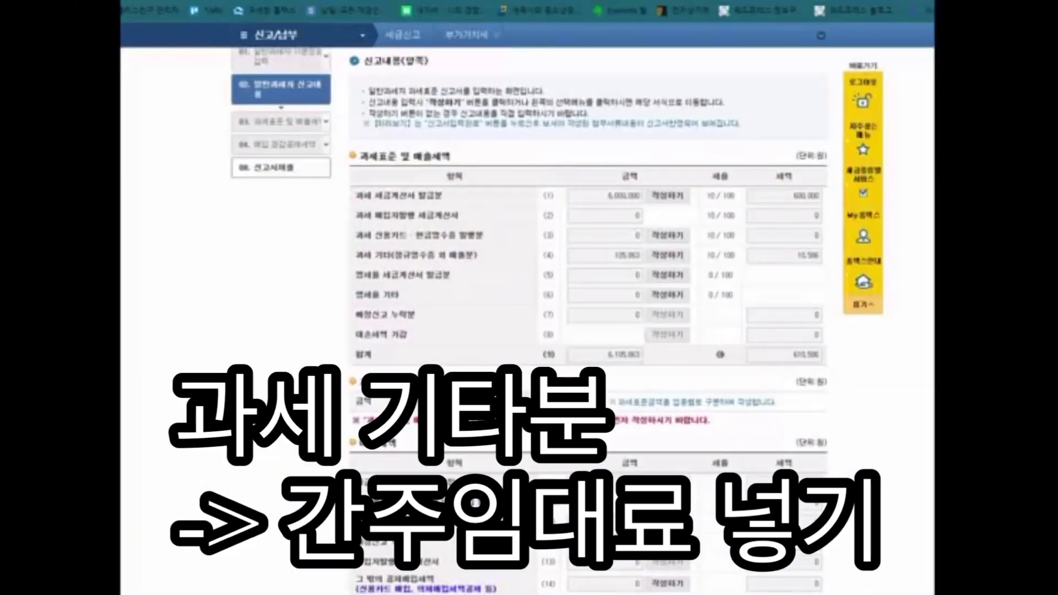
{"action": "scroll", "coordinate": [588, 320], "scroll_direction": "down", "scroll_amount": 5}
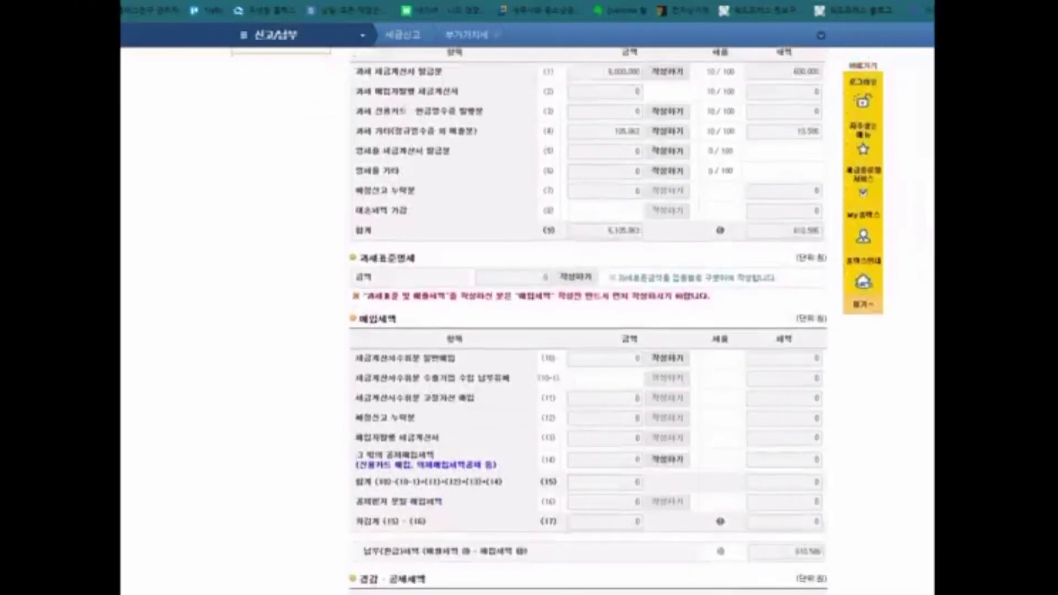
{"action": "left_click", "coordinate": [673, 236]}
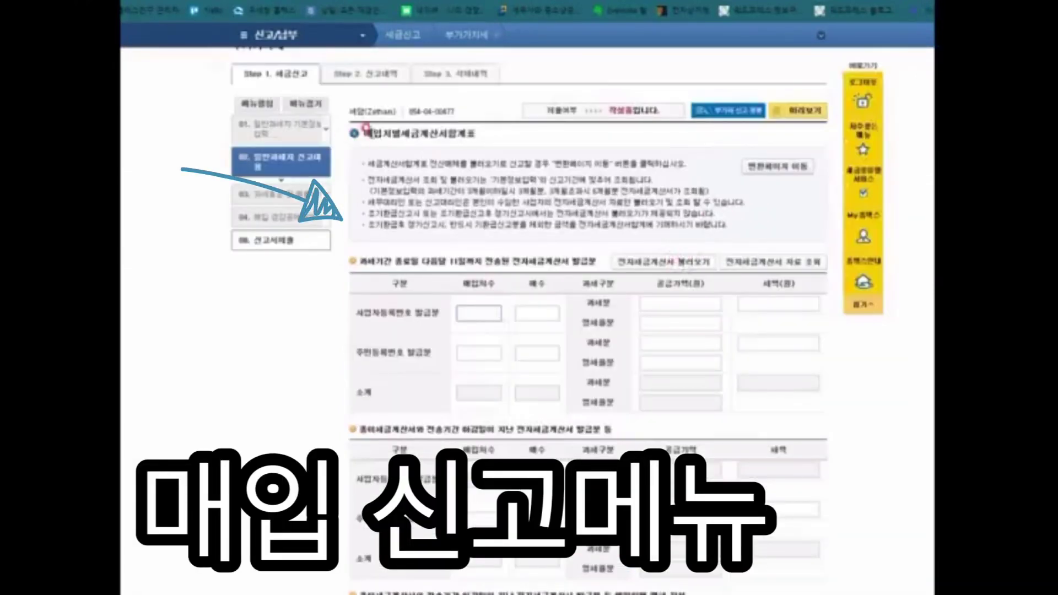
Step: Fetch the period's electronic purchase tax invoices into the 매입처별세금계산서합계표 form
{"action": "left_click_drag", "start_coordinate": [364, 133], "coordinate": [392, 134]}
{"action": "left_click", "coordinate": [488, 138]}
{"action": "scroll", "coordinate": [510, 152], "scroll_direction": "down", "scroll_amount": 7}
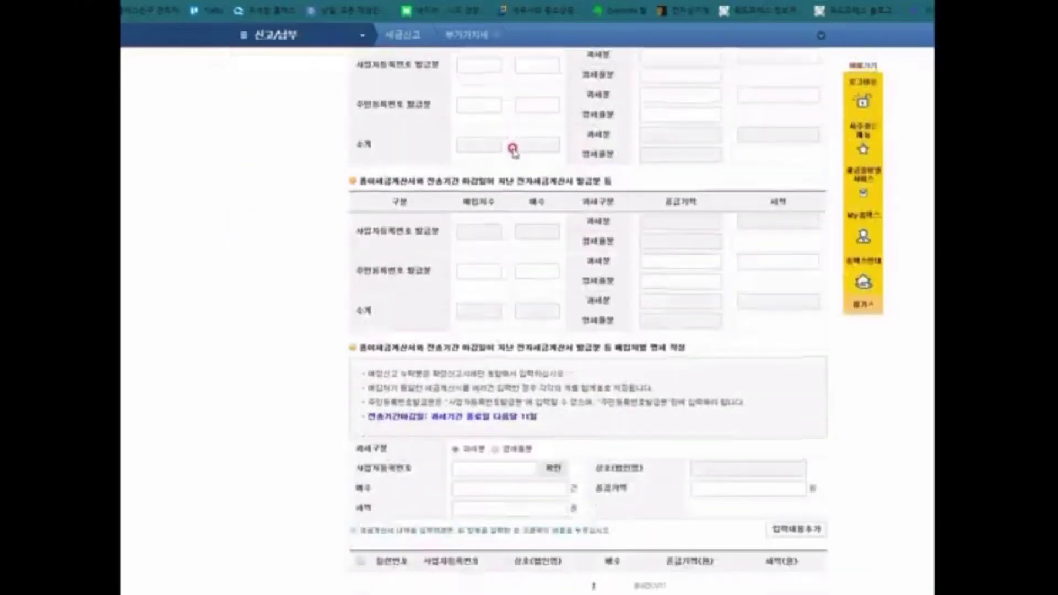
{"action": "scroll", "coordinate": [497, 154], "scroll_direction": "up", "scroll_amount": 8}
{"action": "scroll", "coordinate": [468, 149], "scroll_direction": "down", "scroll_amount": 5}
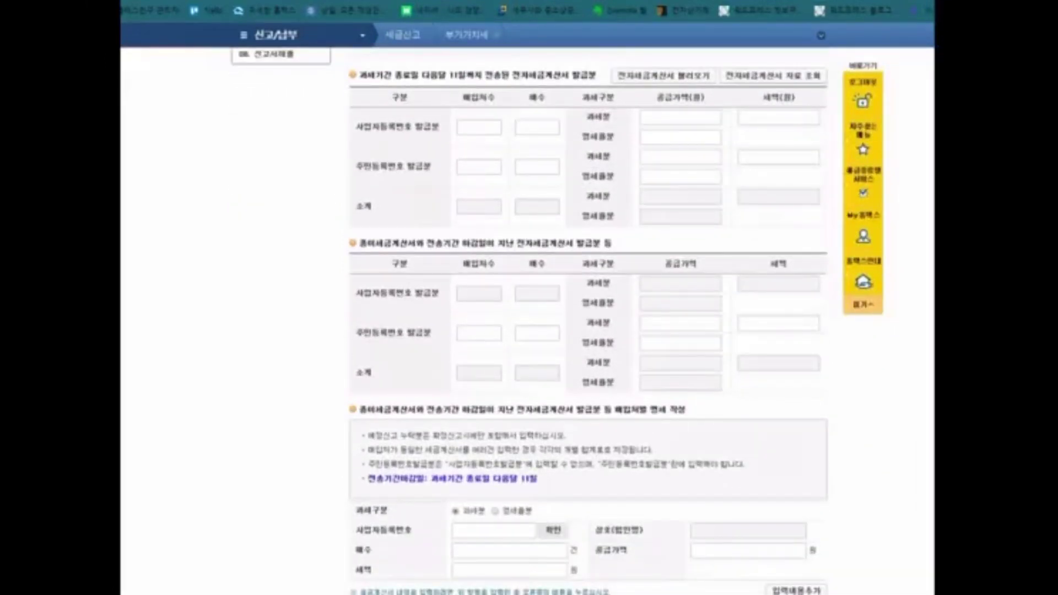
{"action": "left_click", "coordinate": [523, 87]}
{"action": "left_click_drag", "start_coordinate": [508, 75], "coordinate": [596, 76]}
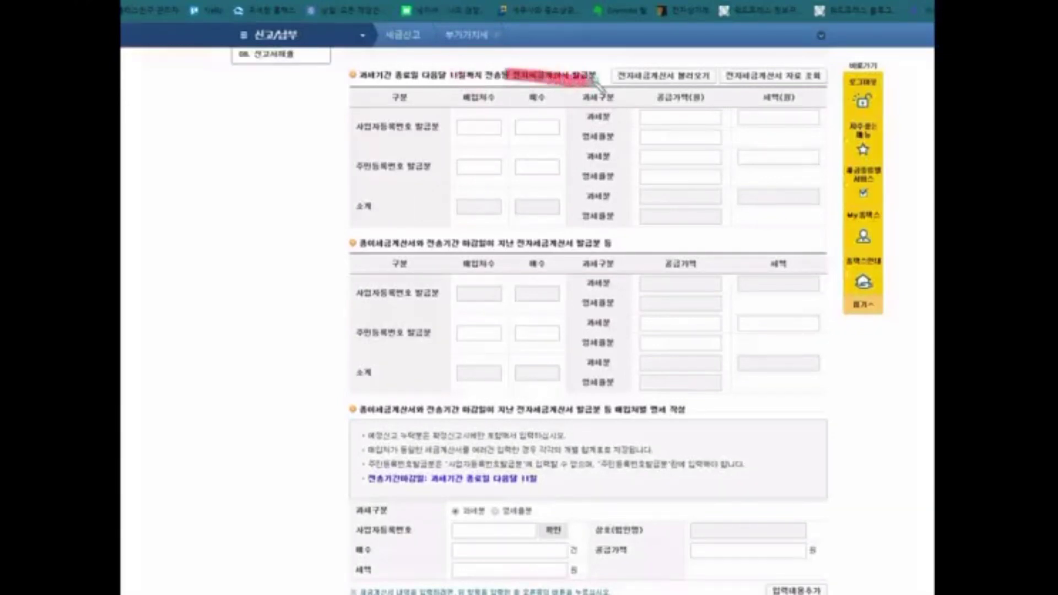
{"action": "left_click_drag", "start_coordinate": [360, 243], "coordinate": [414, 245]}
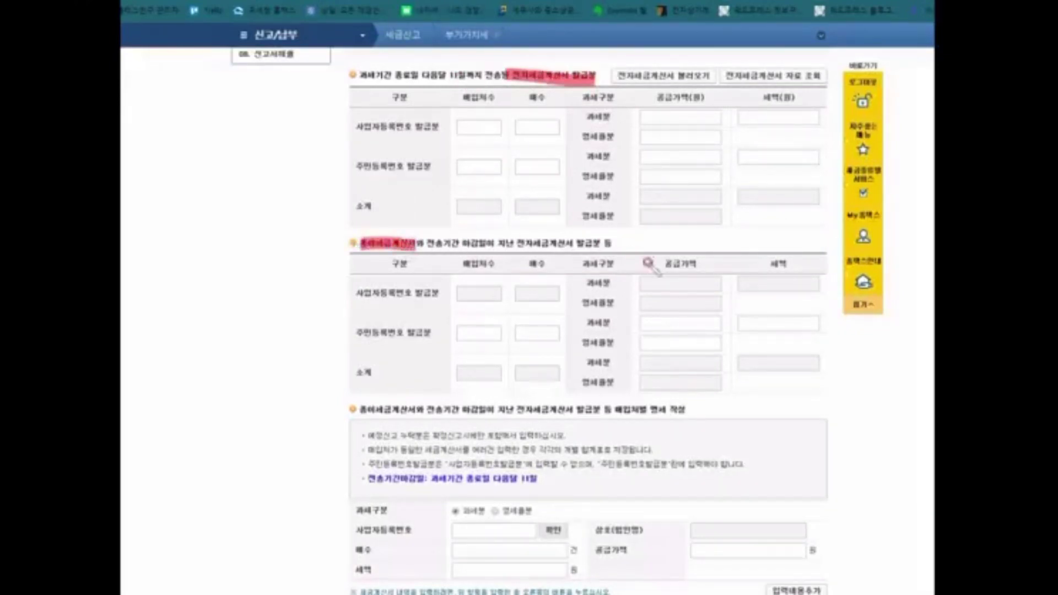
{"action": "left_click", "coordinate": [641, 283]}
{"action": "left_click_drag", "start_coordinate": [613, 414], "coordinate": [681, 414]}
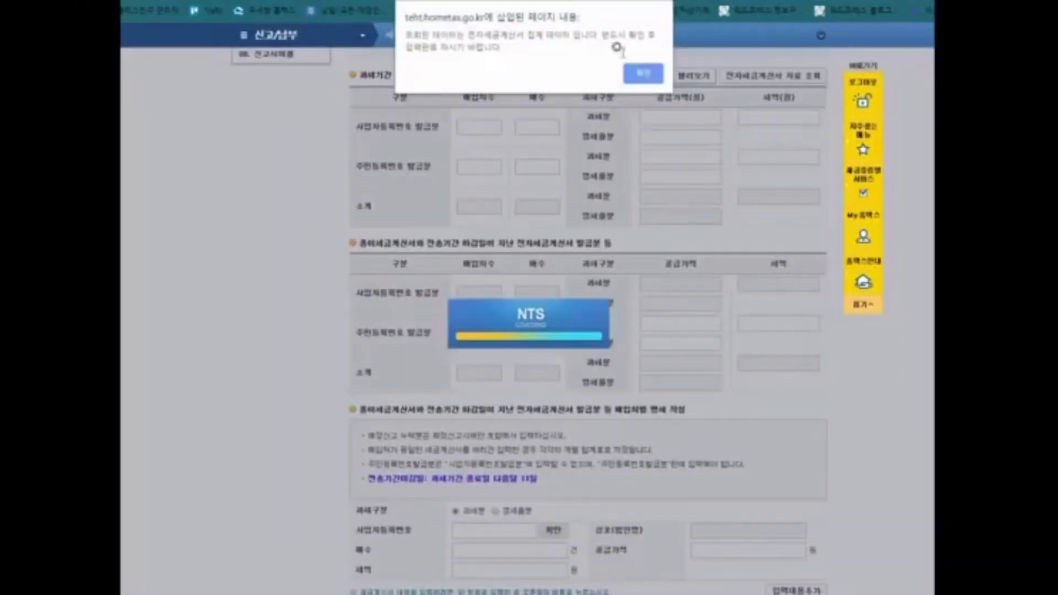
Step: Accept the retrieved electronic invoice totals
{"action": "left_click", "coordinate": [638, 73]}
{"action": "scroll", "coordinate": [573, 132], "scroll_direction": "up", "scroll_amount": 2}
{"action": "scroll", "coordinate": [446, 353], "scroll_direction": "up", "scroll_amount": 2}
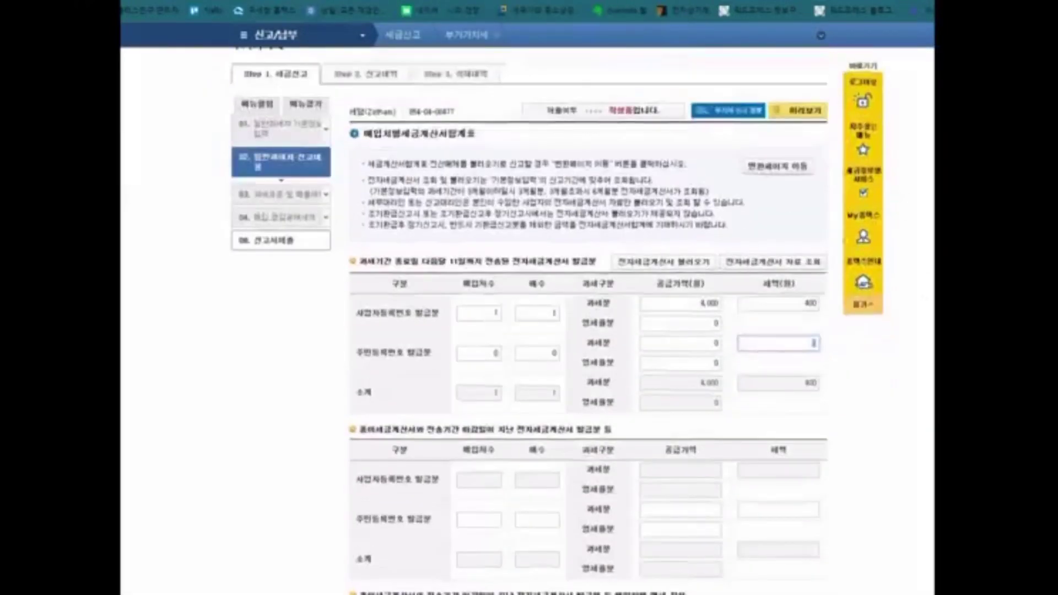
{"action": "scroll", "coordinate": [446, 353], "scroll_direction": "down", "scroll_amount": 7}
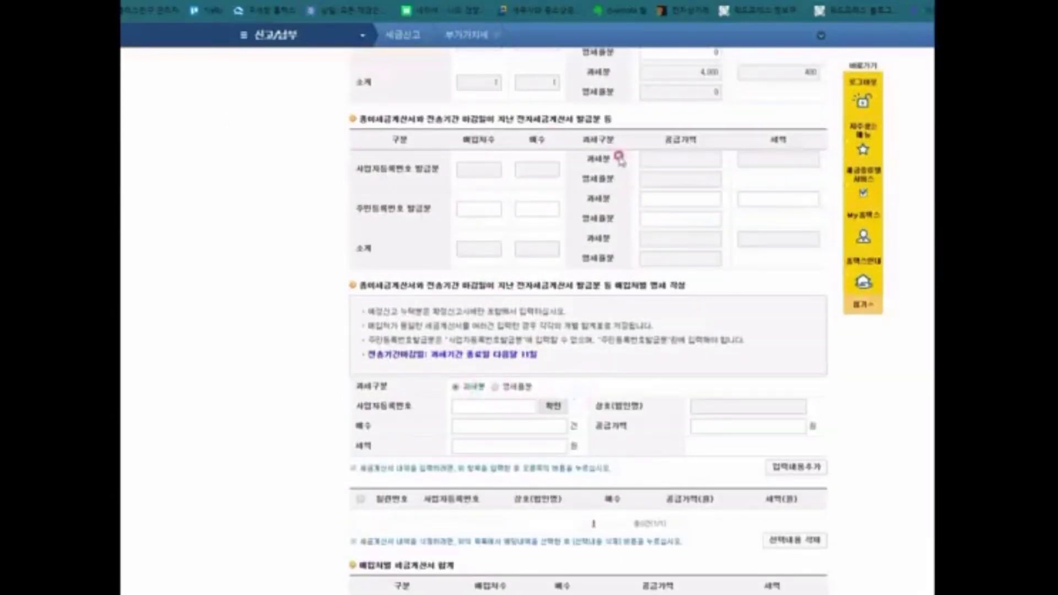
Step: Add a verified supplier's paper invoice: 1 sheet, 500,000 supply, 50,000 tax
{"action": "left_click", "coordinate": [491, 407]}
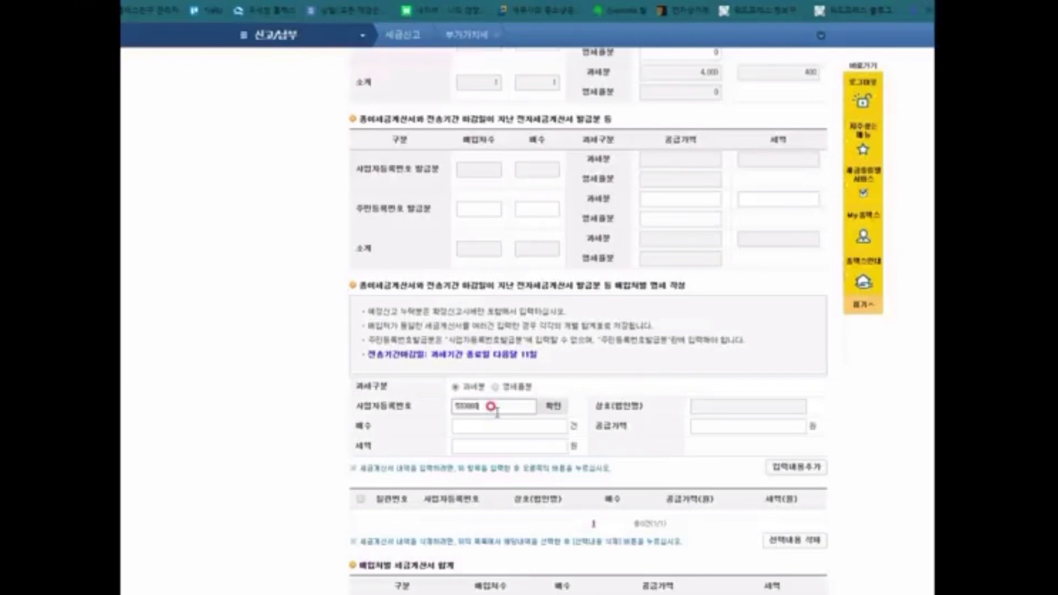
{"action": "left_click", "coordinate": [552, 407]}
{"action": "left_click", "coordinate": [477, 424]}
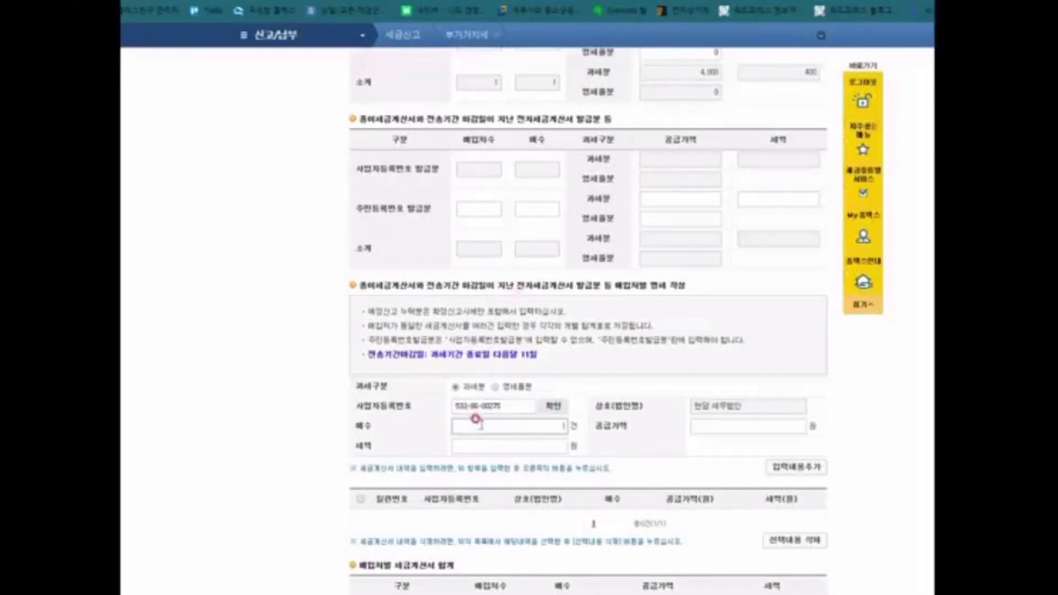
{"action": "type", "text": "1"}
{"action": "left_click", "coordinate": [769, 424]}
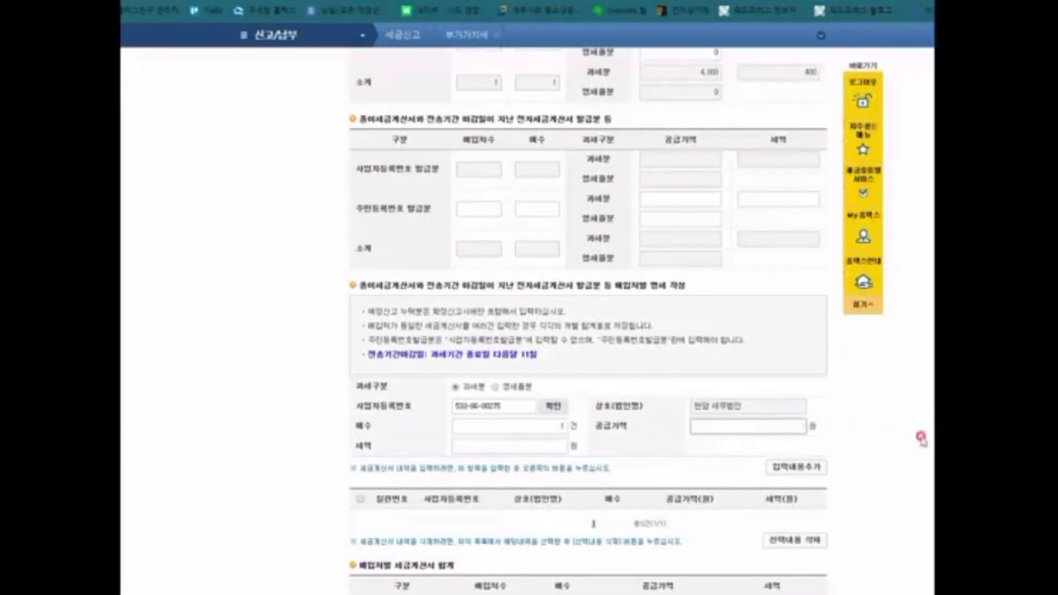
{"action": "type", "text": "500,000"}
{"action": "scroll", "coordinate": [815, 456], "scroll_direction": "down", "scroll_amount": 1}
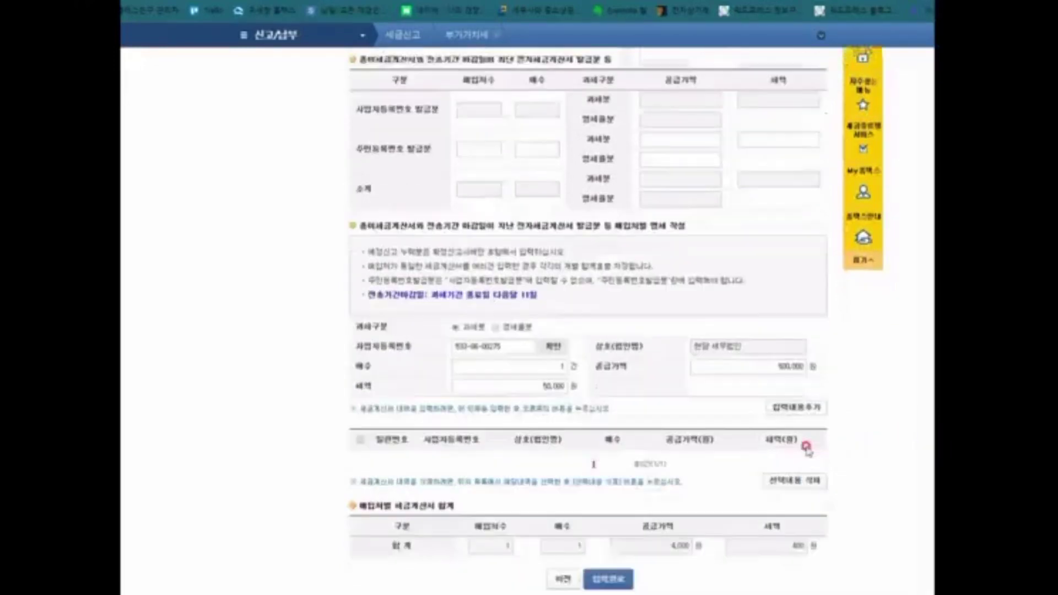
{"action": "left_click", "coordinate": [821, 408]}
{"action": "left_click", "coordinate": [609, 65]}
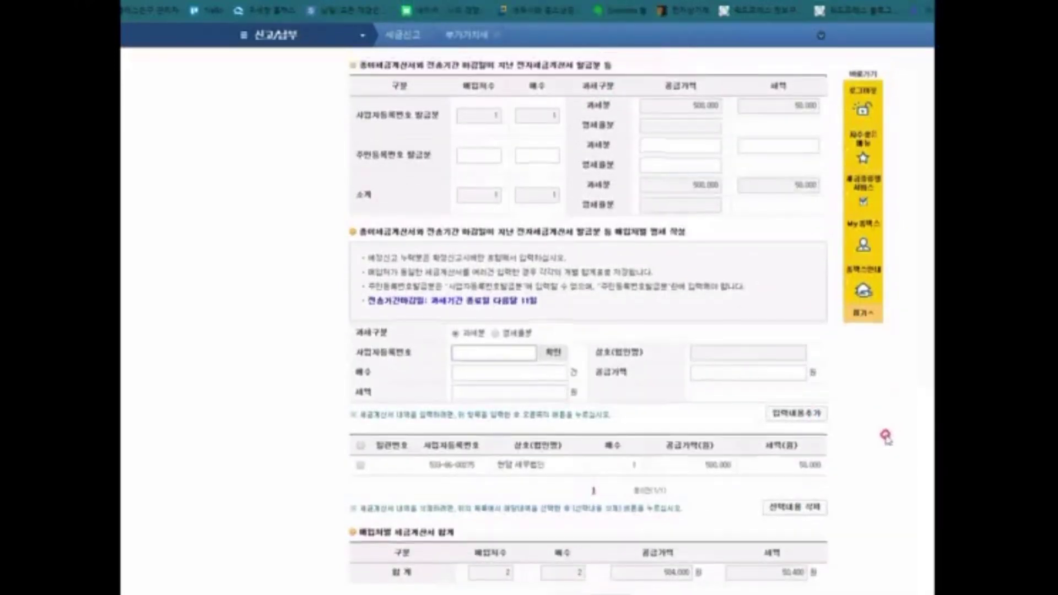
Step: Delete the 500,000 paper invoice row and finish, leaving line (10) at 4,000 with 400 tax
{"action": "scroll", "coordinate": [793, 361], "scroll_direction": "up", "scroll_amount": 2}
{"action": "scroll", "coordinate": [662, 342], "scroll_direction": "up", "scroll_amount": 2}
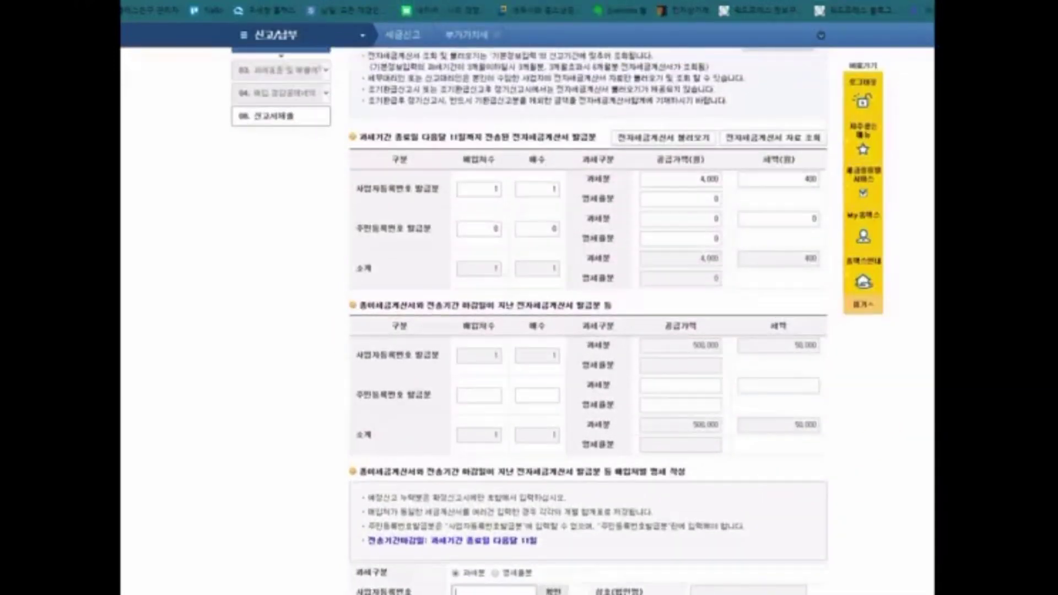
{"action": "mouse_move", "coordinate": [355, 312]}
{"action": "left_mouse_down"}
{"action": "mouse_move", "coordinate": [386, 284]}
{"action": "mouse_move", "coordinate": [381, 323]}
{"action": "left_mouse_up"}
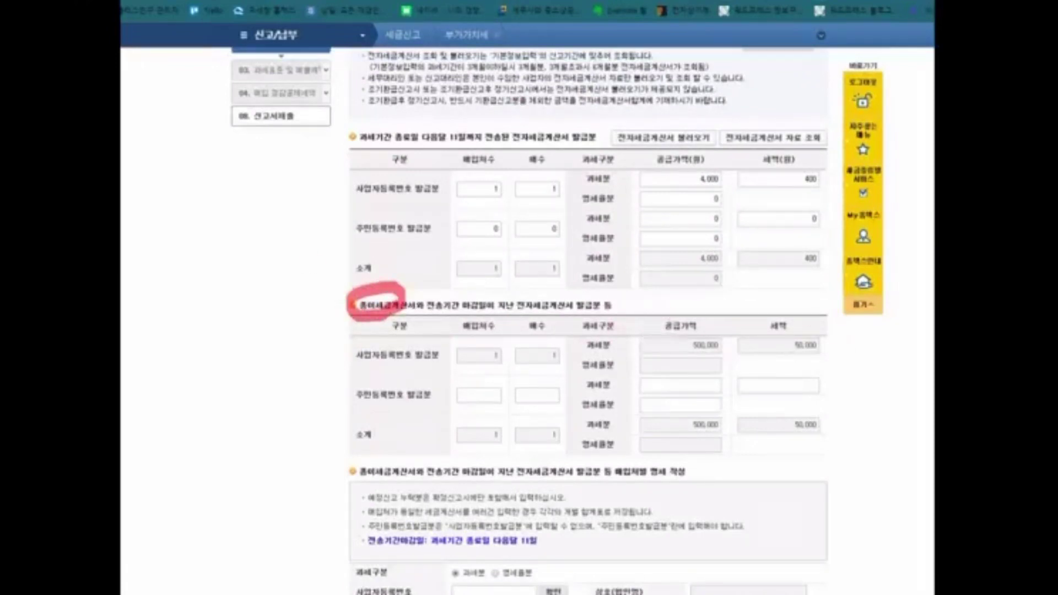
{"action": "key", "text": "Escape"}
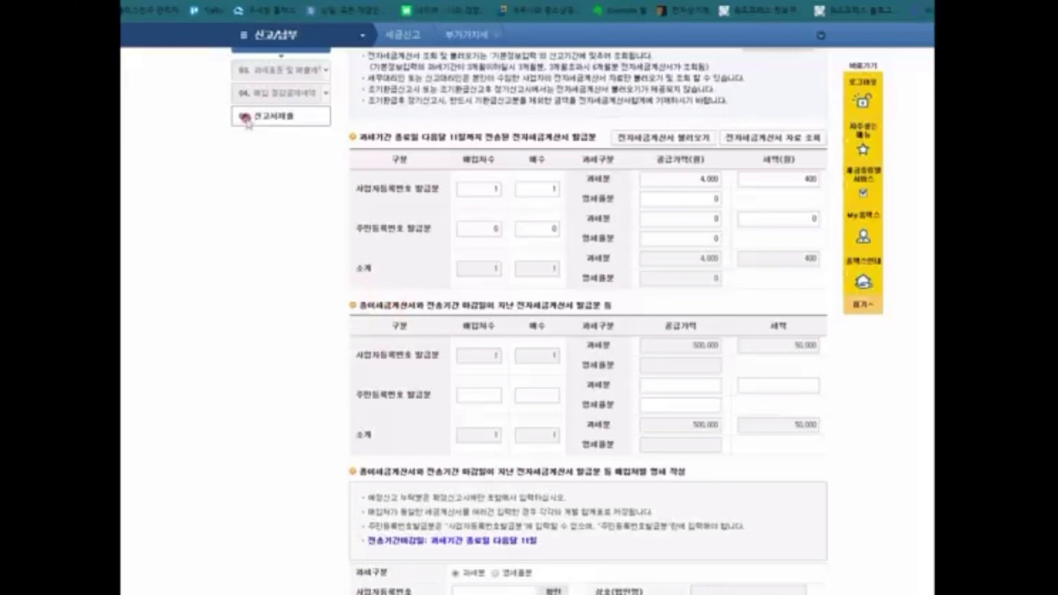
{"action": "scroll", "coordinate": [398, 239], "scroll_direction": "down", "scroll_amount": 5}
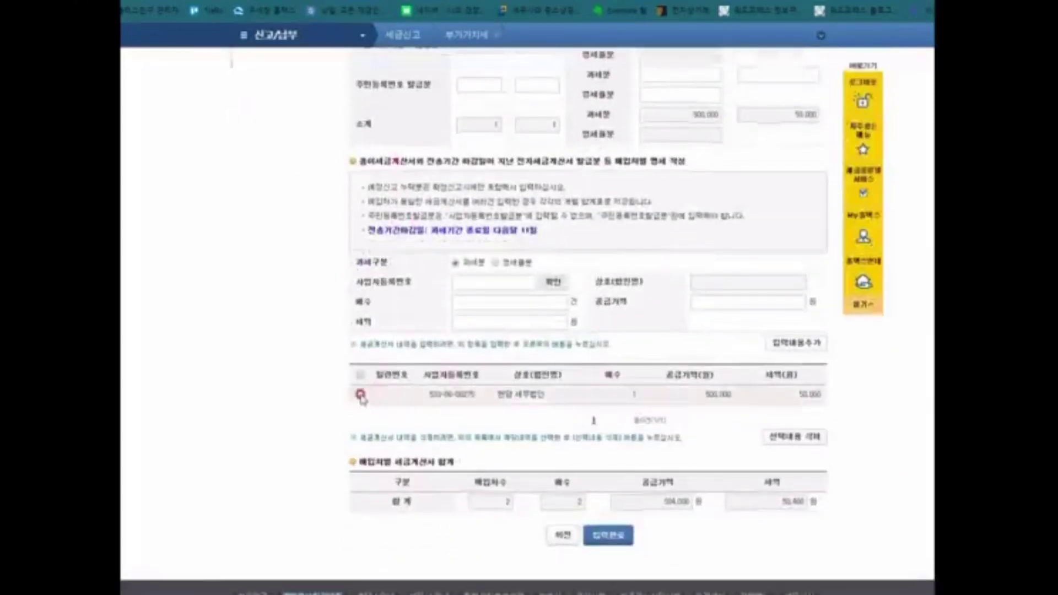
{"action": "left_click", "coordinate": [361, 395]}
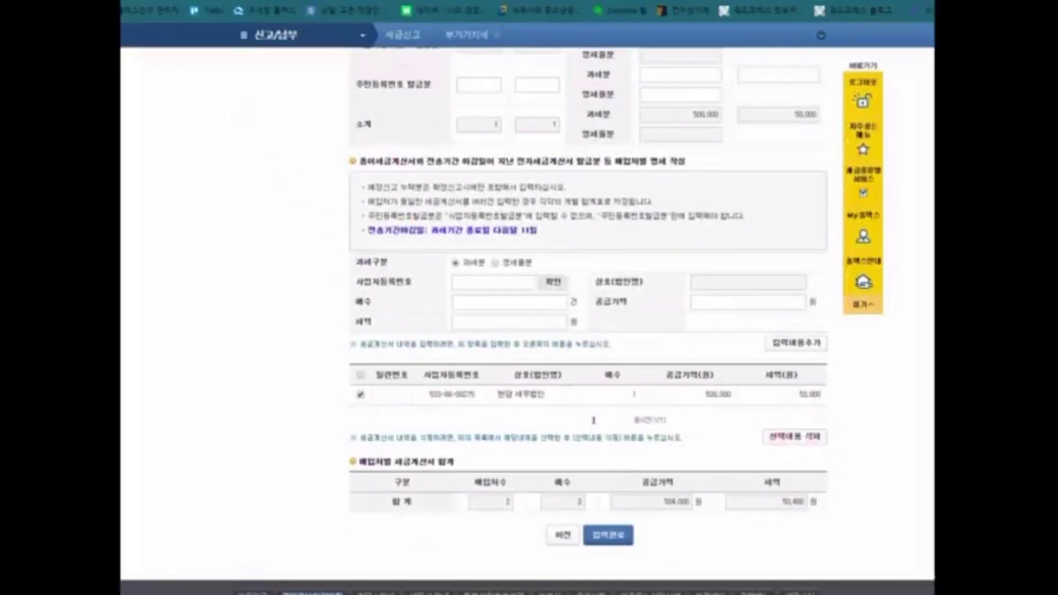
{"action": "mouse_move", "coordinate": [340, 452]}
{"action": "left_mouse_down"}
{"action": "mouse_move", "coordinate": [378, 468]}
{"action": "mouse_move", "coordinate": [866, 543]}
{"action": "mouse_move", "coordinate": [853, 521]}
{"action": "left_mouse_up"}
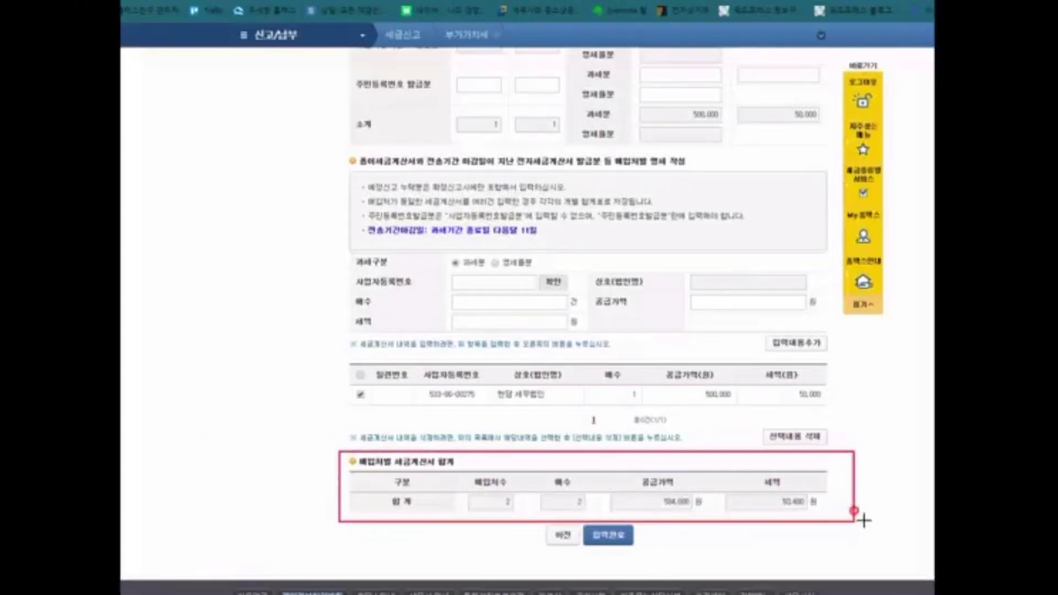
{"action": "right_click", "coordinate": [870, 457]}
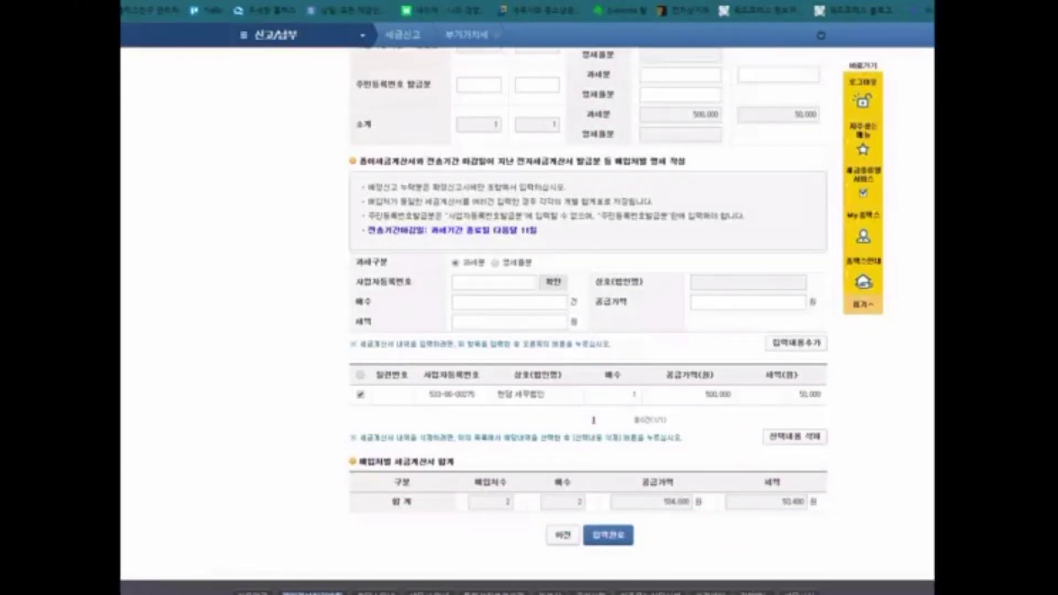
{"action": "key", "text": "Home"}
{"action": "scroll", "coordinate": [343, 362], "scroll_direction": "down", "scroll_amount": 12}
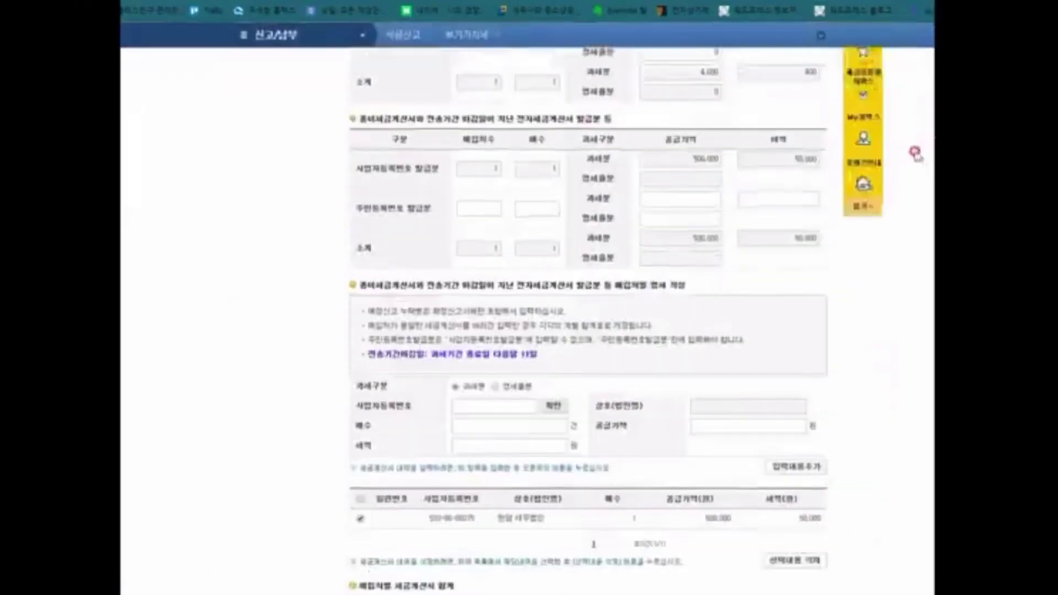
{"action": "left_click", "coordinate": [803, 389]}
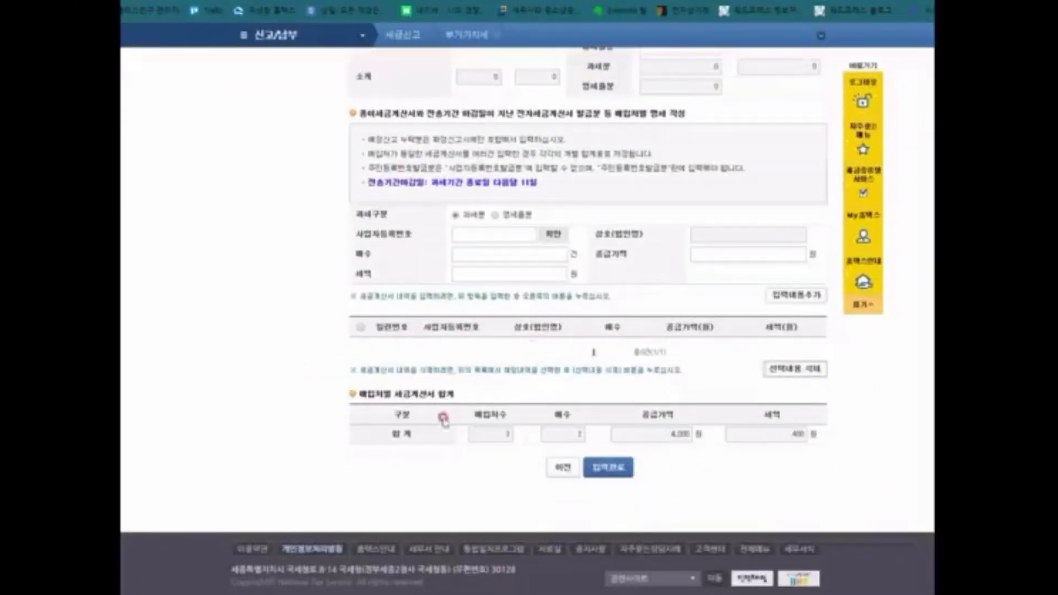
{"action": "left_click", "coordinate": [609, 467]}
{"action": "scroll", "coordinate": [611, 322], "scroll_direction": "up", "scroll_amount": 4}
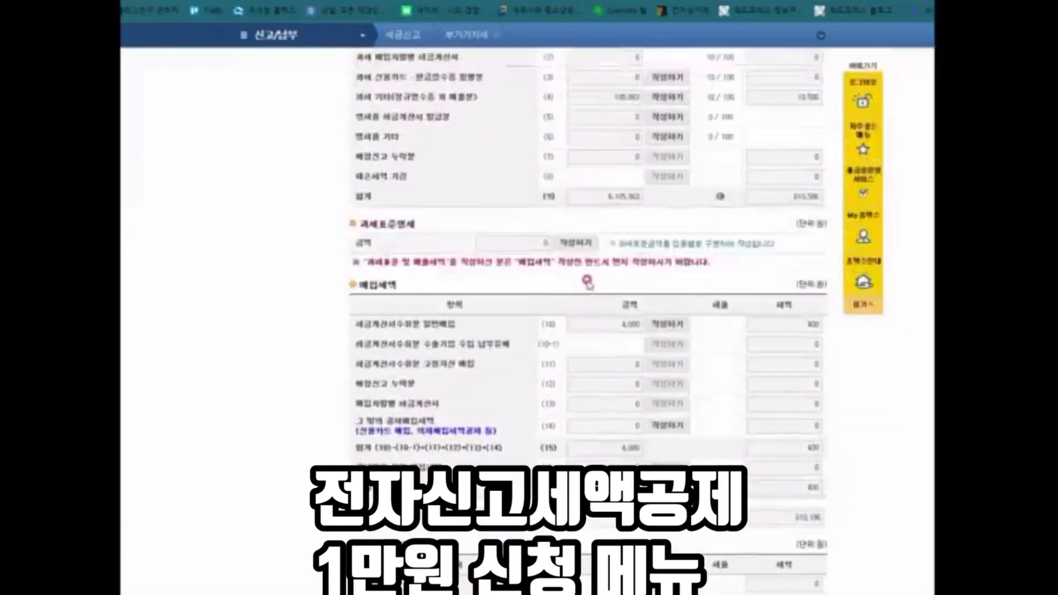
Step: Open the line (14) 그 밖의 공제매입세액 form and start the credit-card receipts entry
{"action": "scroll", "coordinate": [610, 322], "scroll_direction": "down", "scroll_amount": 5}
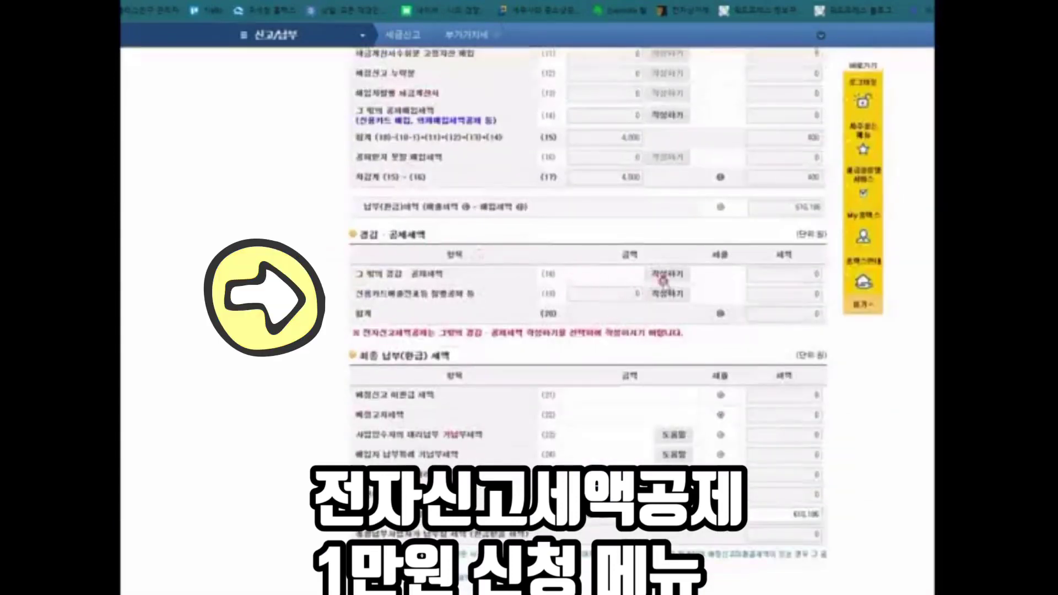
{"action": "left_click", "coordinate": [668, 283]}
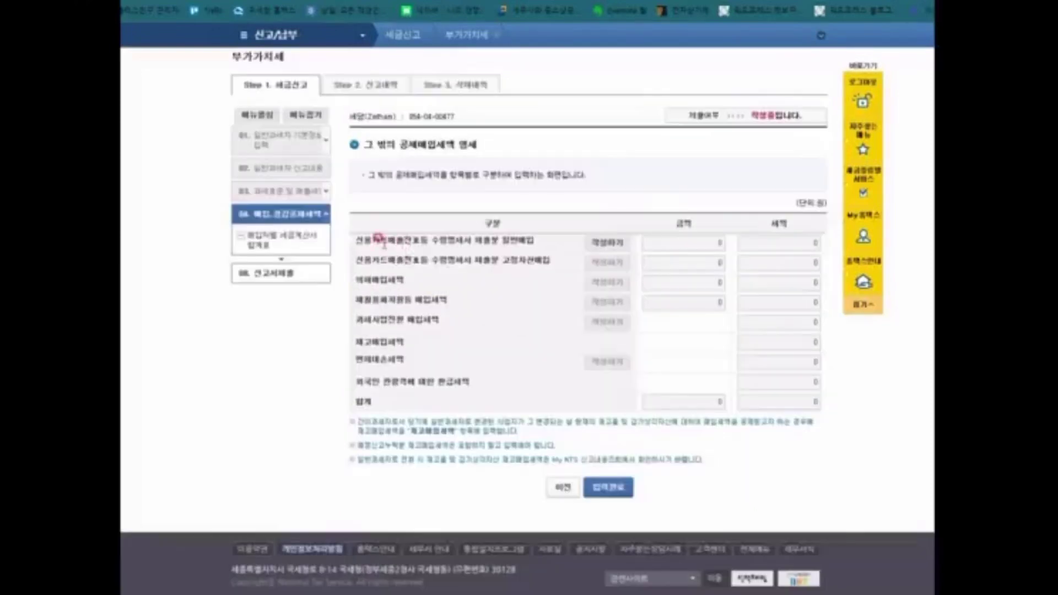
{"action": "left_click_drag", "start_coordinate": [381, 241], "coordinate": [528, 243]}
{"action": "left_click", "coordinate": [607, 243]}
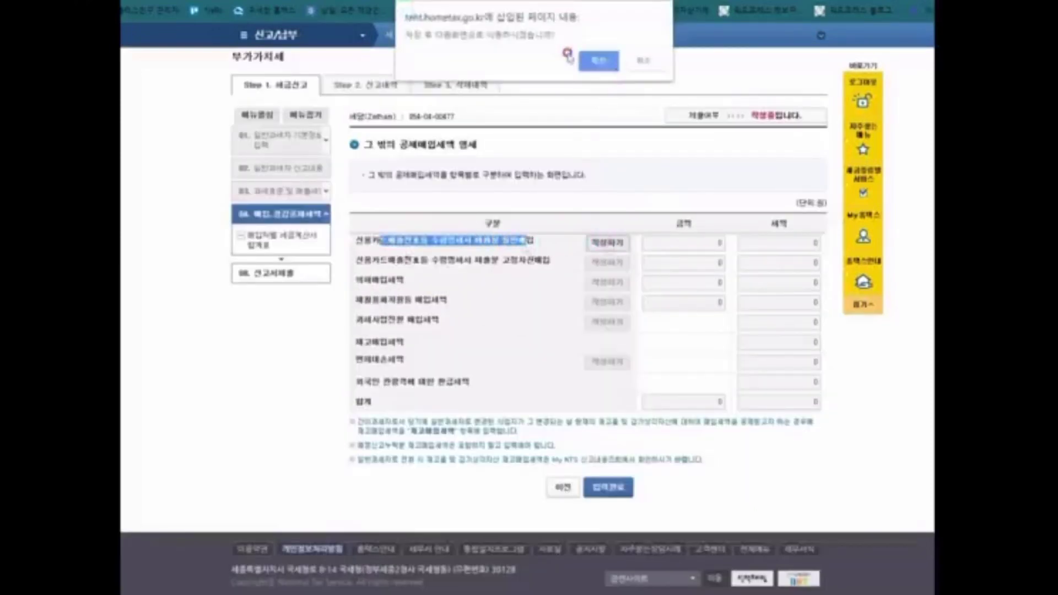
Step: Enter the credit-card receipts form and look up 2019 business-card purchases, finding none
{"action": "left_click", "coordinate": [599, 61]}
{"action": "left_click", "coordinate": [638, 73]}
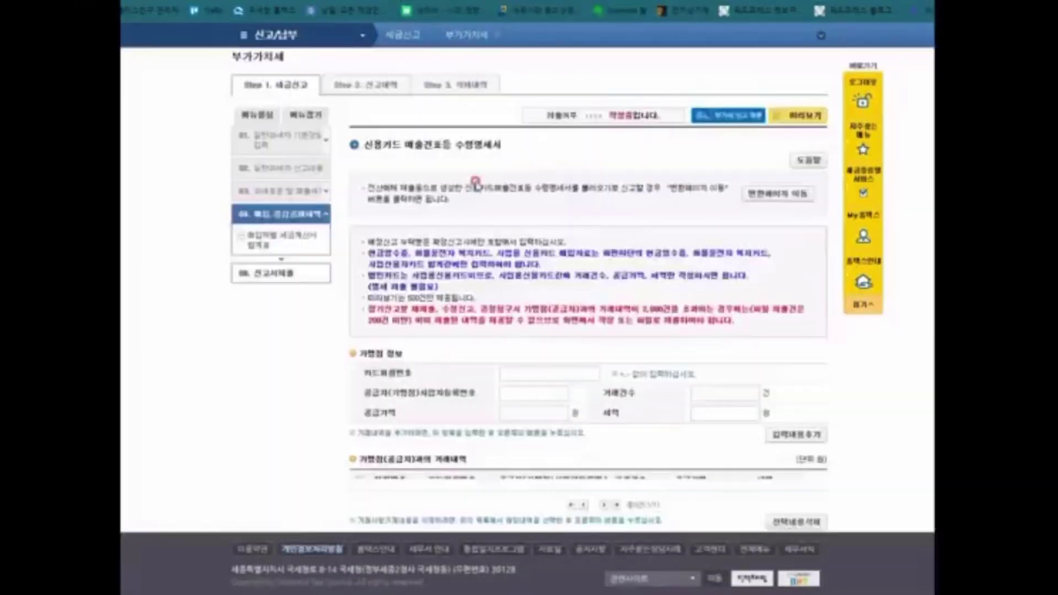
{"action": "scroll", "coordinate": [480, 199], "scroll_direction": "down", "scroll_amount": 3}
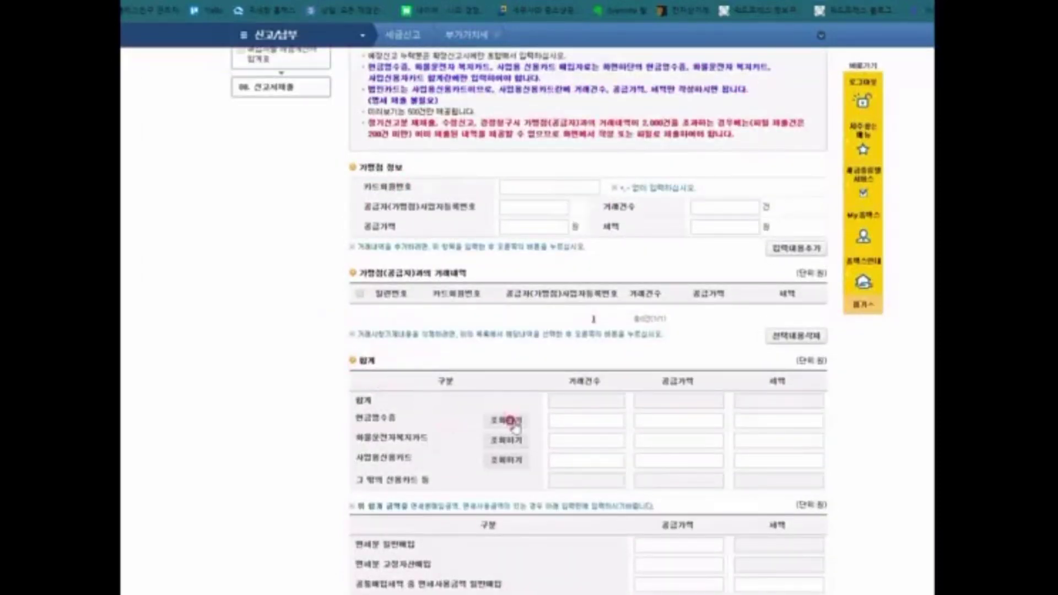
{"action": "left_click", "coordinate": [505, 461]}
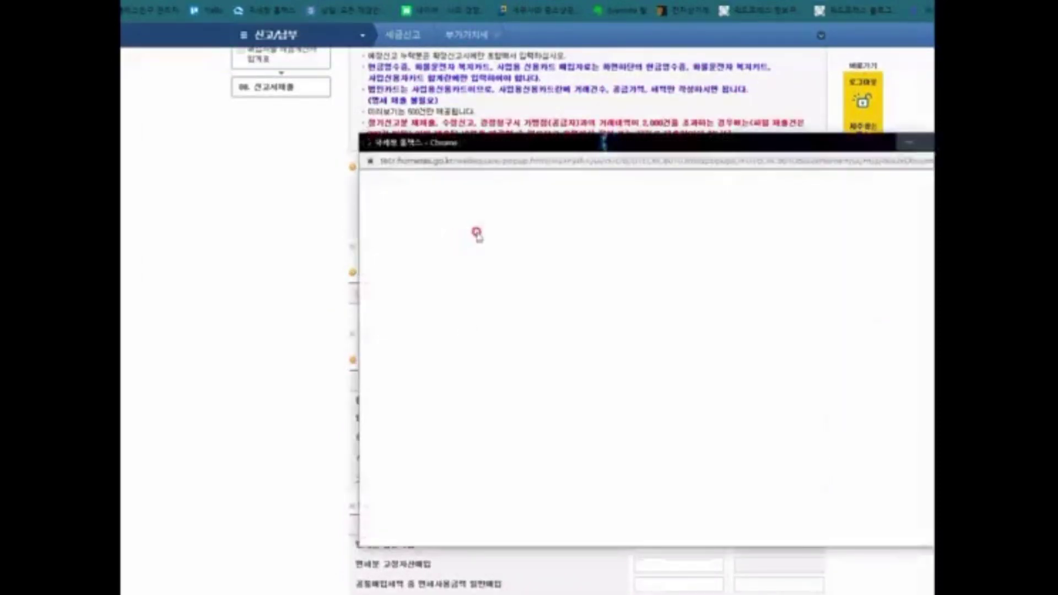
{"action": "left_click", "coordinate": [467, 255]}
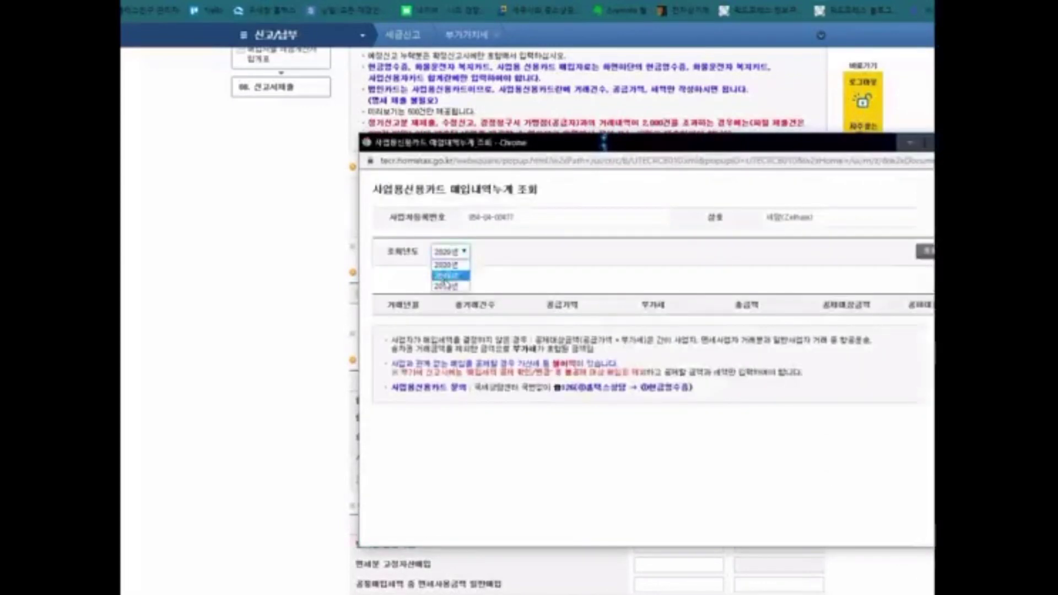
{"action": "left_click", "coordinate": [448, 279]}
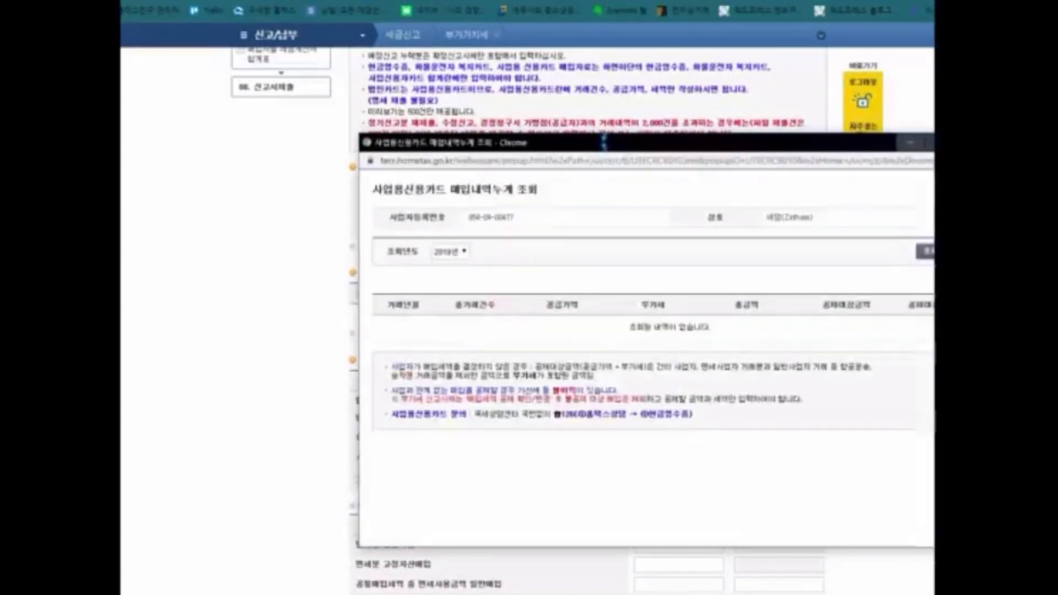
{"action": "left_click", "coordinate": [218, 442]}
Step: Look up 2019 cash-receipt purchases, close the empty result, and return to 그 밖의 공제매입세액 명세
{"action": "left_click", "coordinate": [504, 421]}
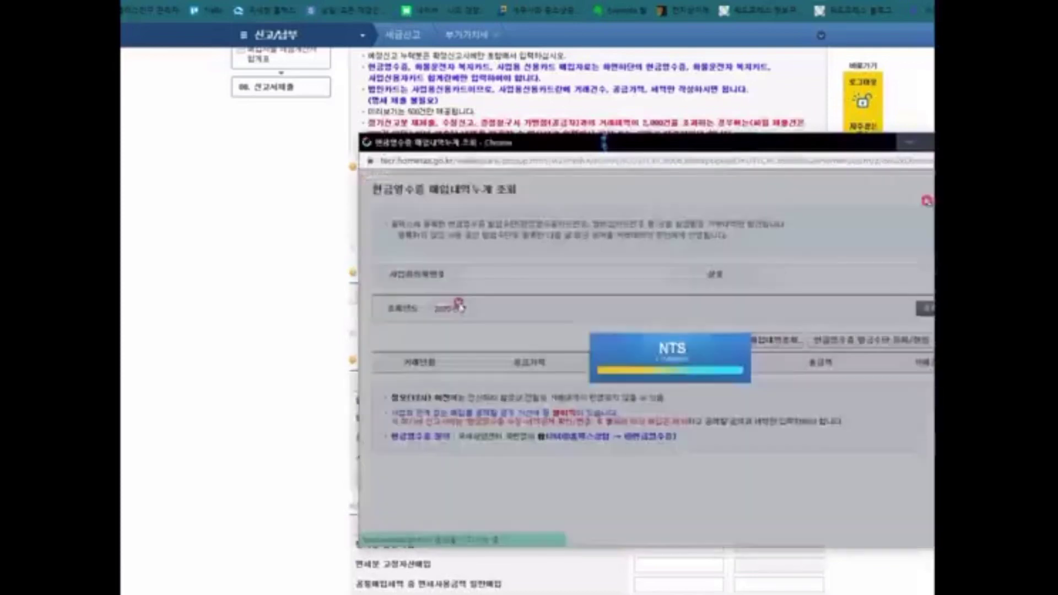
{"action": "left_click", "coordinate": [449, 308]}
{"action": "left_click", "coordinate": [444, 344]}
{"action": "left_click", "coordinate": [450, 309]}
{"action": "left_click", "coordinate": [450, 335]}
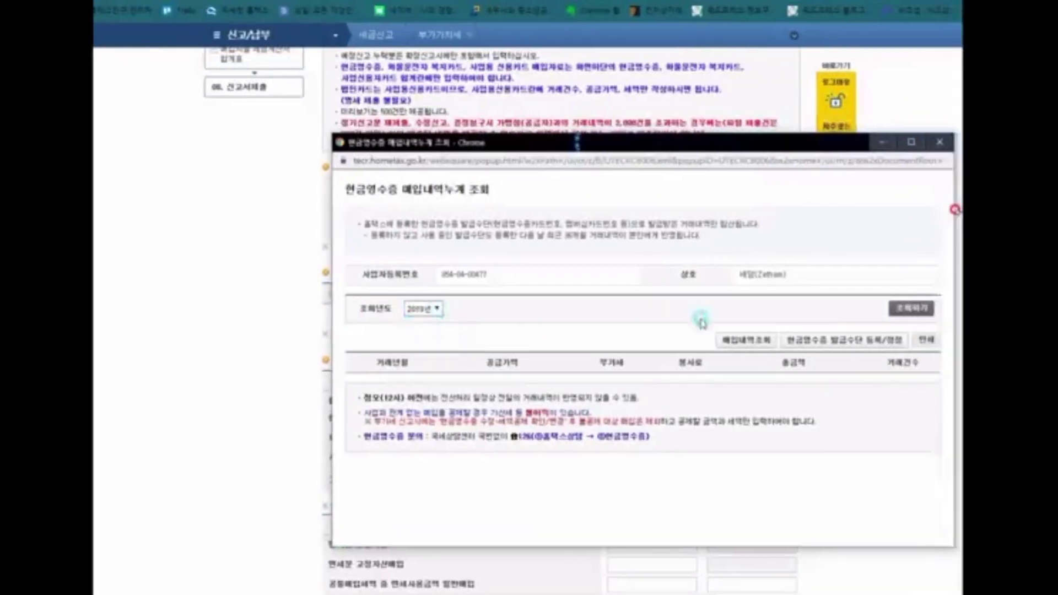
{"action": "left_click", "coordinate": [912, 308]}
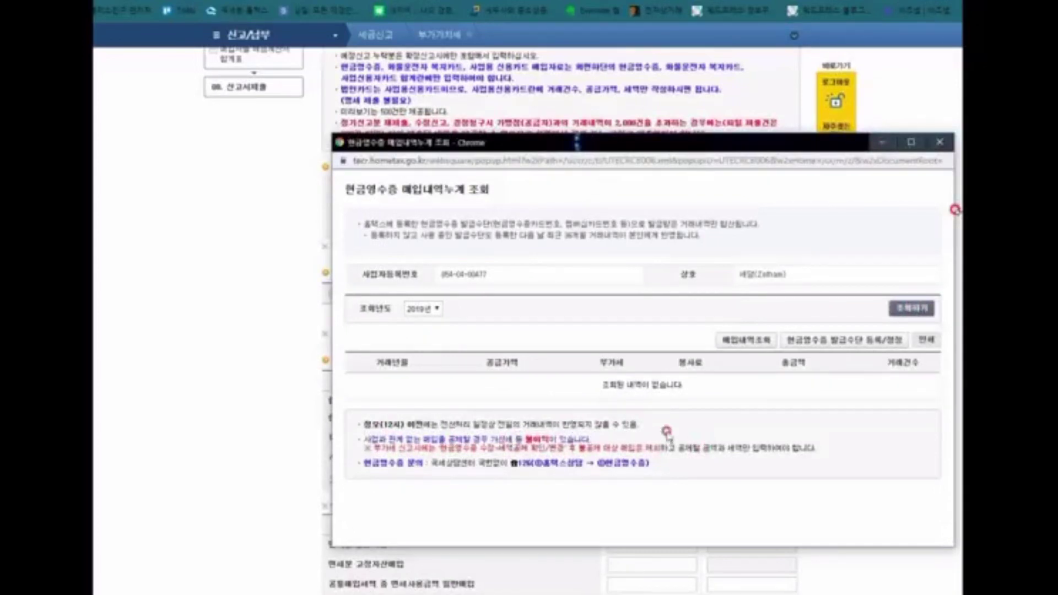
{"action": "left_click", "coordinate": [945, 137]}
{"action": "scroll", "coordinate": [526, 444], "scroll_direction": "down", "scroll_amount": 5}
{"action": "left_click", "coordinate": [537, 423]}
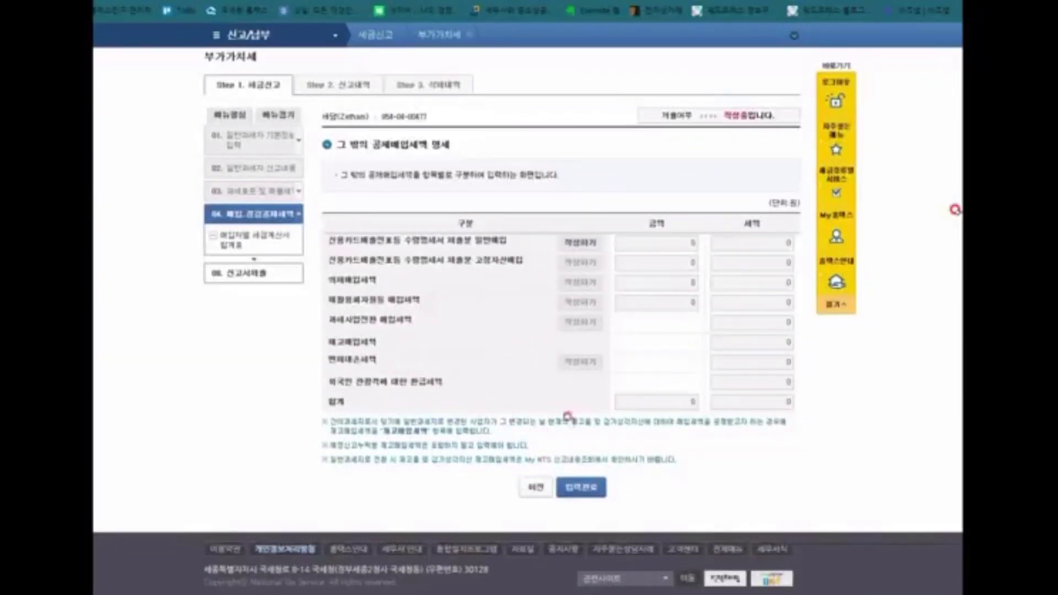
Step: Return to the main VAT return form and scroll down to the tax-exempt revenue section
{"action": "left_click", "coordinate": [538, 489]}
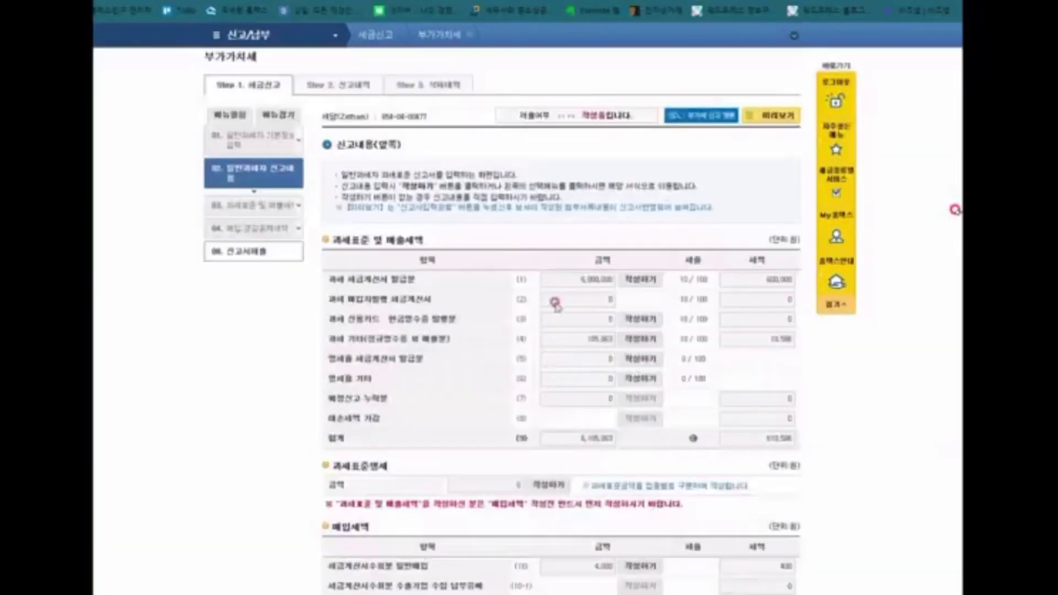
{"action": "scroll", "coordinate": [557, 306], "scroll_direction": "down", "scroll_amount": 5}
{"action": "scroll", "coordinate": [562, 430], "scroll_direction": "down", "scroll_amount": 5}
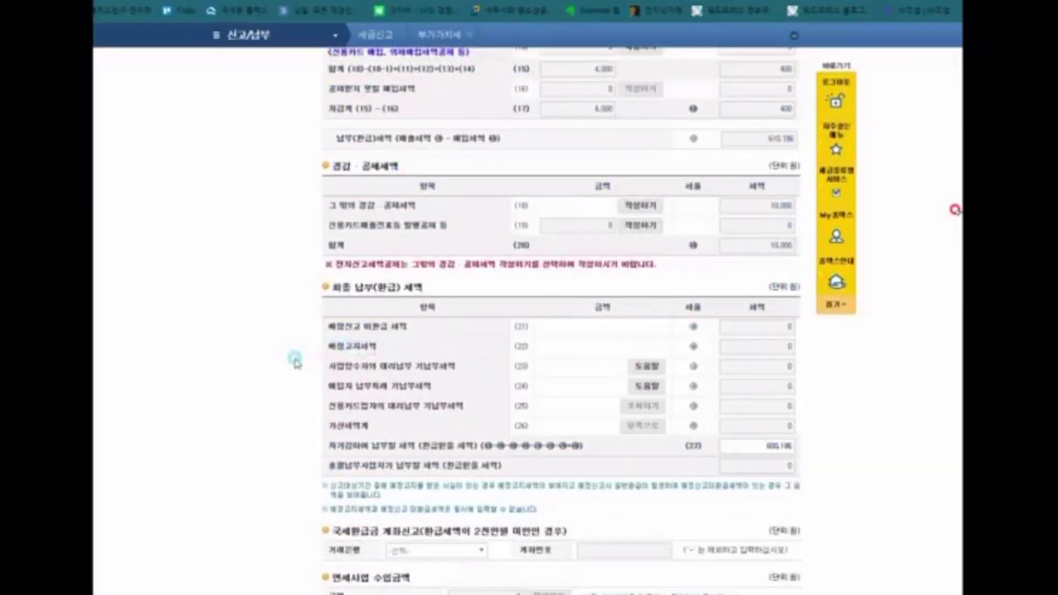
{"action": "scroll", "coordinate": [296, 359], "scroll_direction": "down", "scroll_amount": 3}
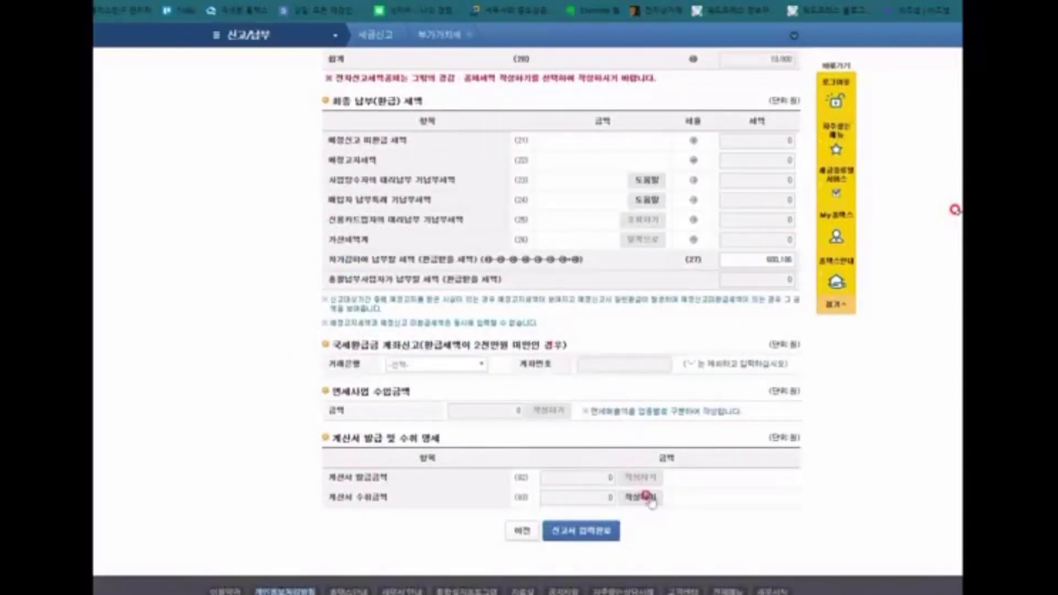
{"action": "left_click_drag", "start_coordinate": [340, 392], "coordinate": [411, 411]}
{"action": "left_click", "coordinate": [410, 410]}
Step: Open the 계산서 수취금액 entry and import electronic invoices, acknowledging none were found
{"action": "left_click", "coordinate": [650, 507]}
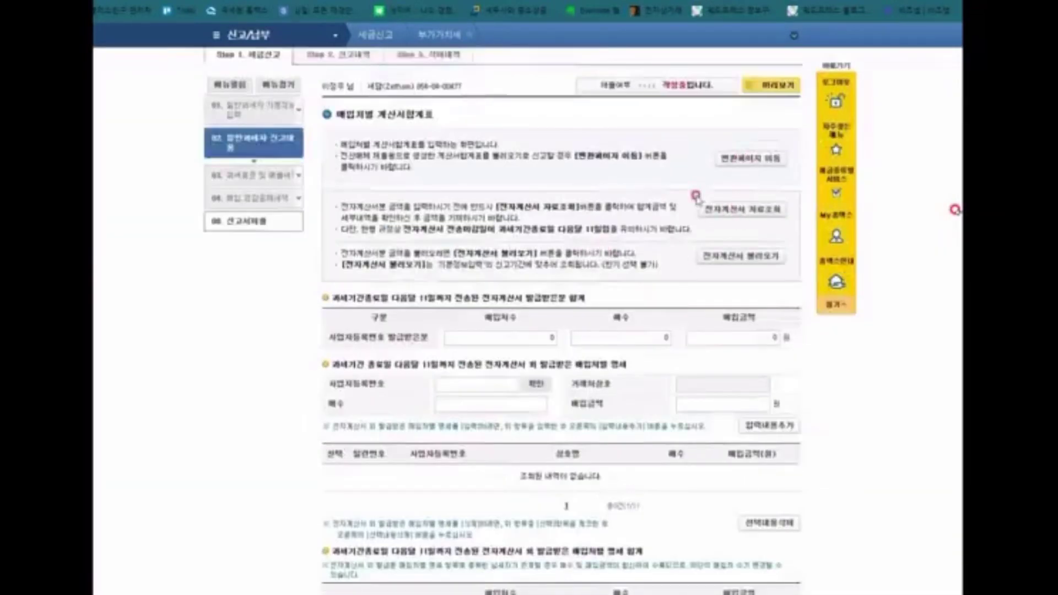
{"action": "left_click", "coordinate": [754, 256]}
{"action": "left_click", "coordinate": [601, 66]}
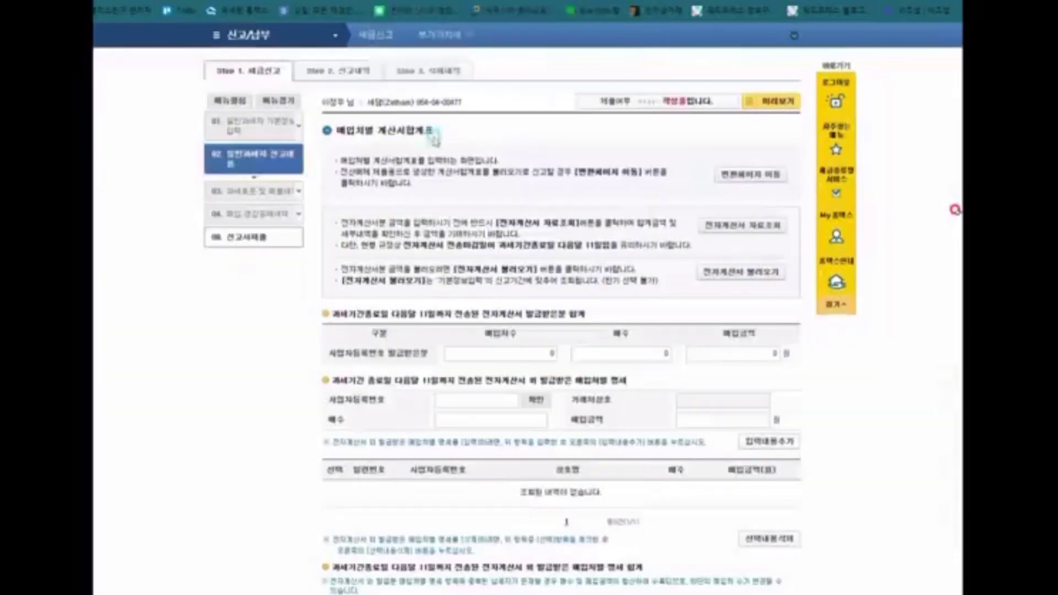
{"action": "scroll", "coordinate": [481, 336], "scroll_direction": "down", "scroll_amount": 5}
Step: Finish the purchase invoice summary and the return form, then agree to fill in 과세표준명세
{"action": "left_click", "coordinate": [582, 487]}
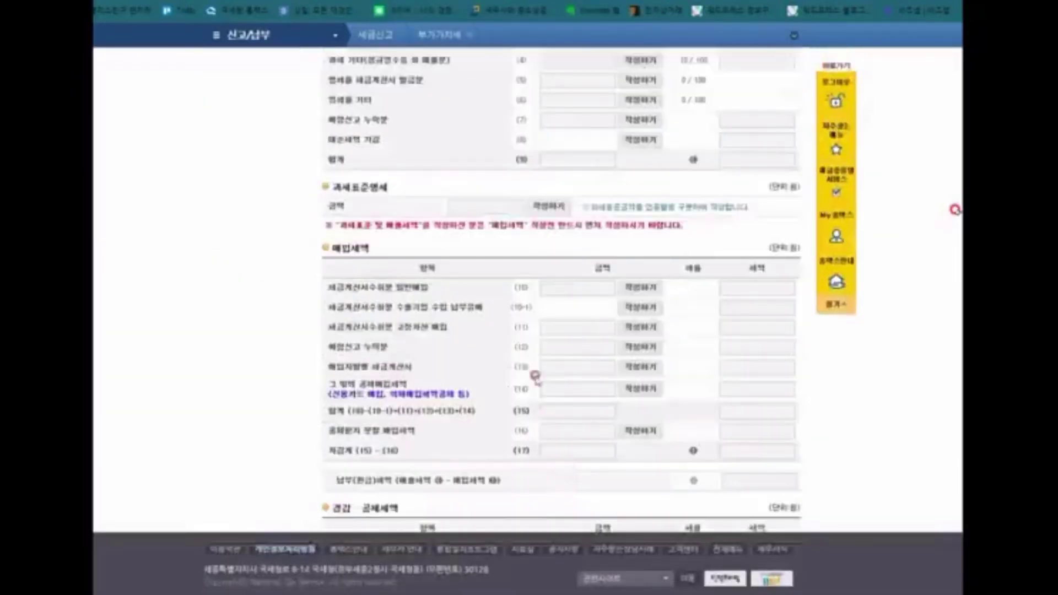
{"action": "scroll", "coordinate": [570, 321], "scroll_direction": "down", "scroll_amount": 10}
{"action": "left_click", "coordinate": [570, 503]}
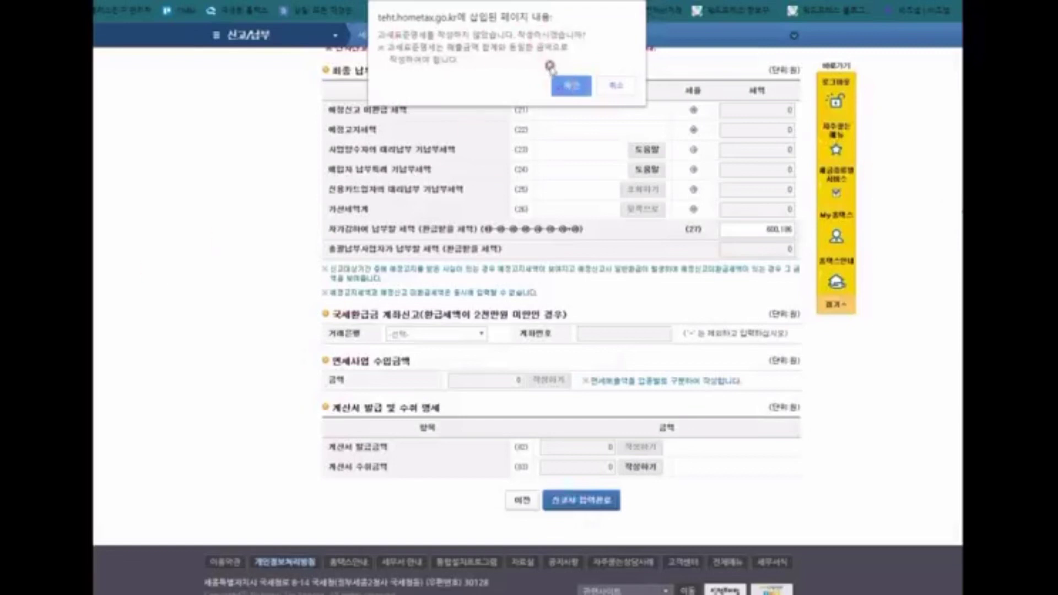
{"action": "left_click", "coordinate": [570, 88]}
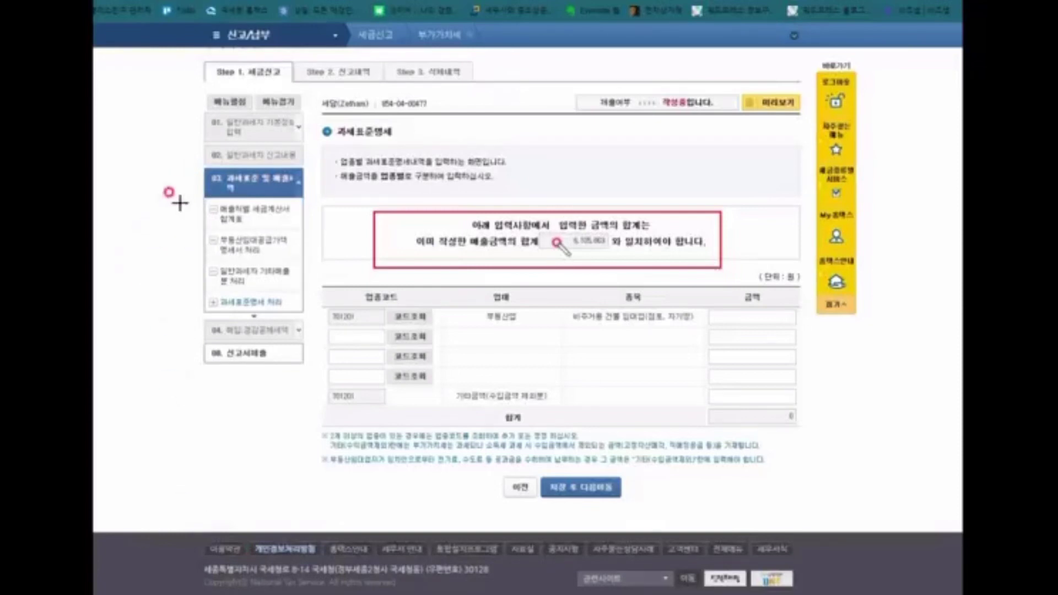
Step: Annotate the 과세표준명세 page, highlighting the 5,105,862 sales total, then erase the annotations
{"action": "left_click_drag", "start_coordinate": [181, 197], "coordinate": [183, 298]}
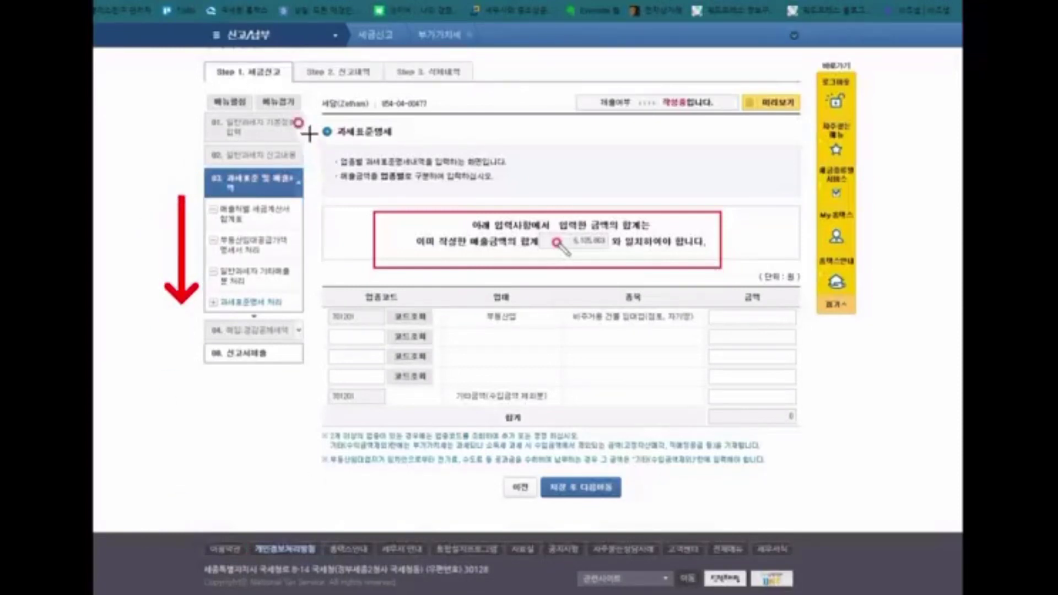
{"action": "left_click_drag", "start_coordinate": [319, 116], "coordinate": [402, 144]}
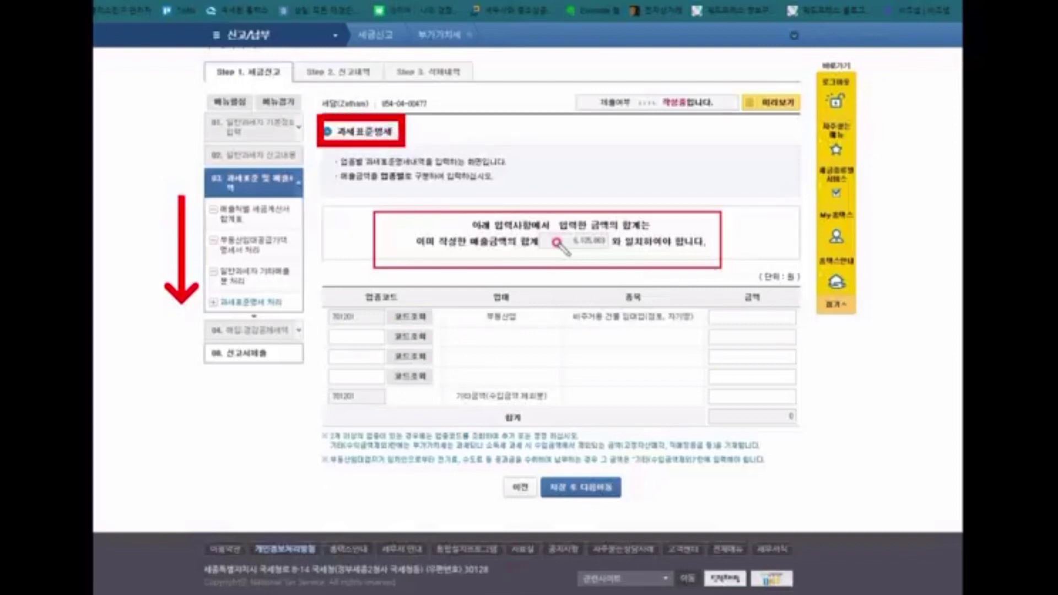
{"action": "key", "text": "ctrl+z"}
{"action": "key", "text": "ctrl+z"}
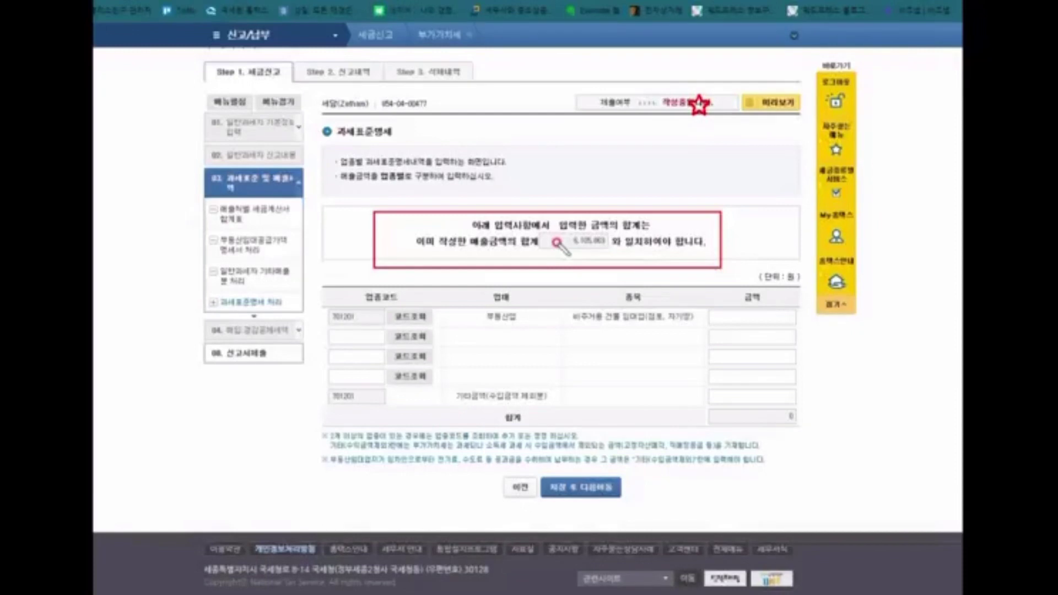
{"action": "key", "text": "ctrl+z"}
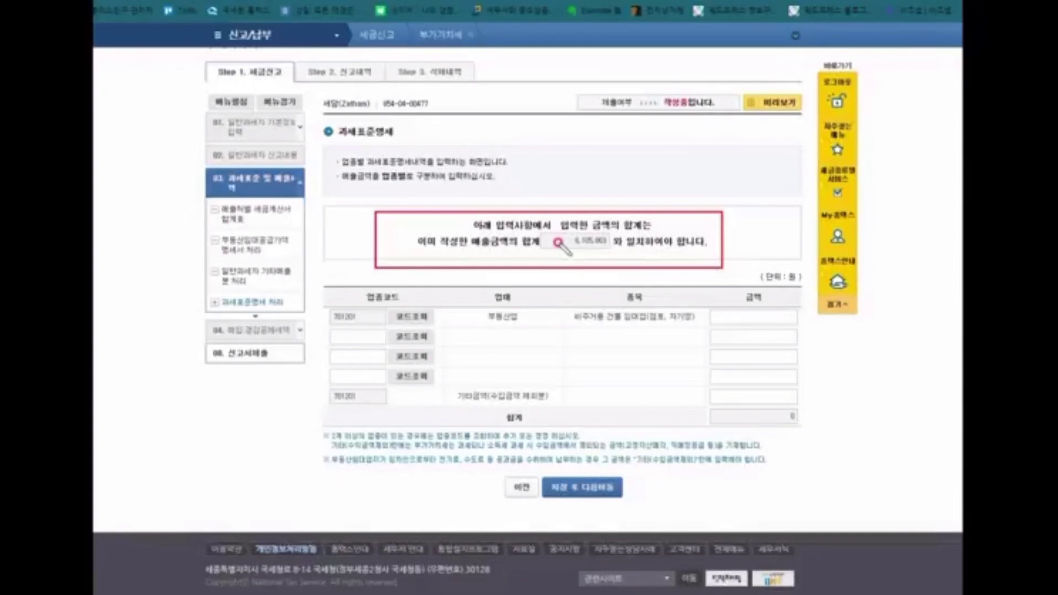
{"action": "left_click_drag", "start_coordinate": [559, 245], "coordinate": [607, 248]}
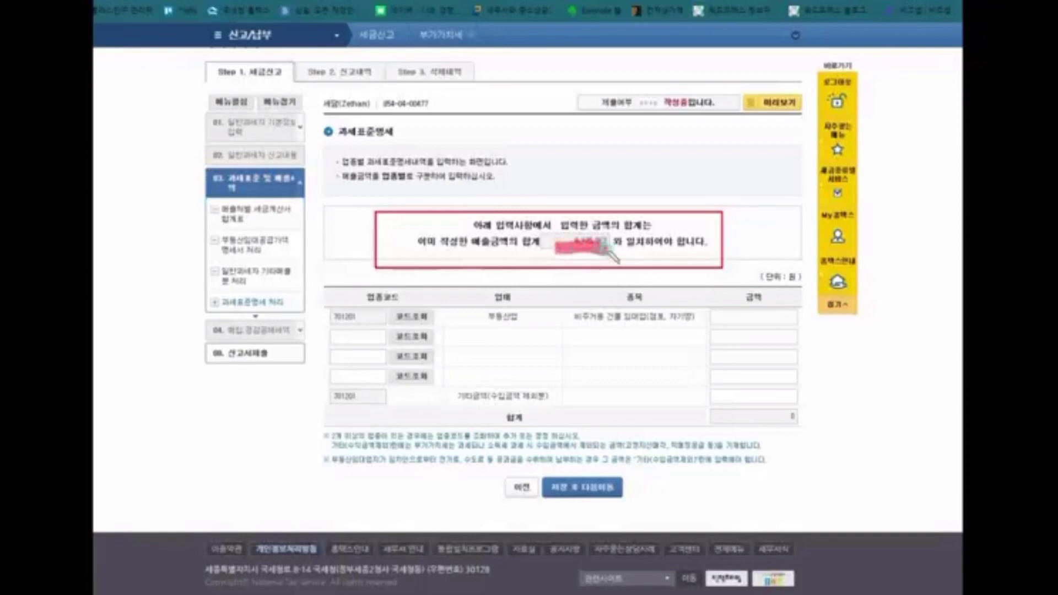
{"action": "key", "text": "ctrl+z"}
{"action": "key", "text": "ctrl+z"}
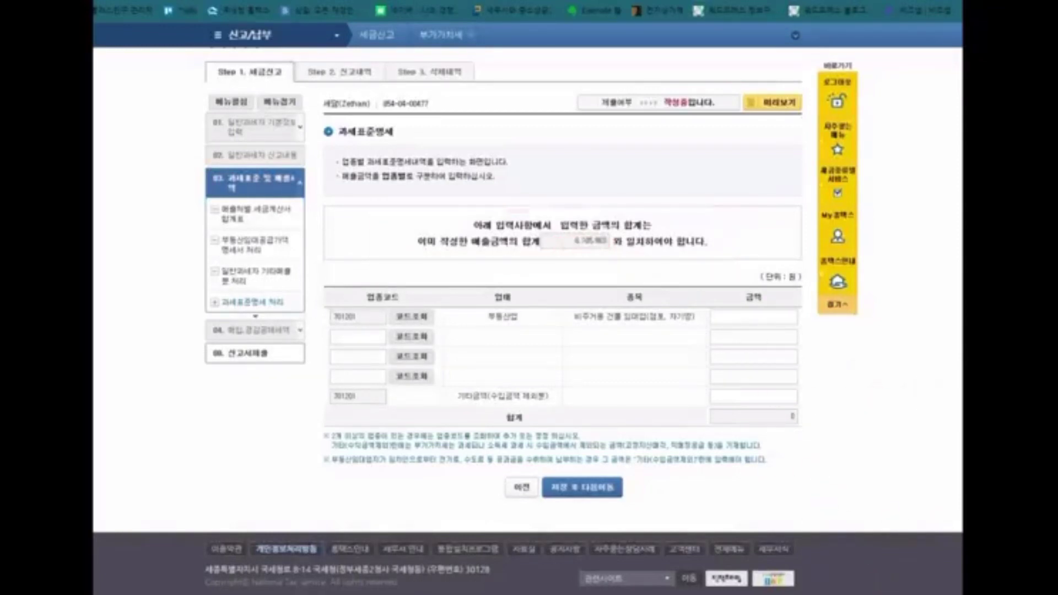
Step: Enter 6,105,863 for industry code 701201 real estate leasing and underline the rental note
{"action": "left_click", "coordinate": [748, 315]}
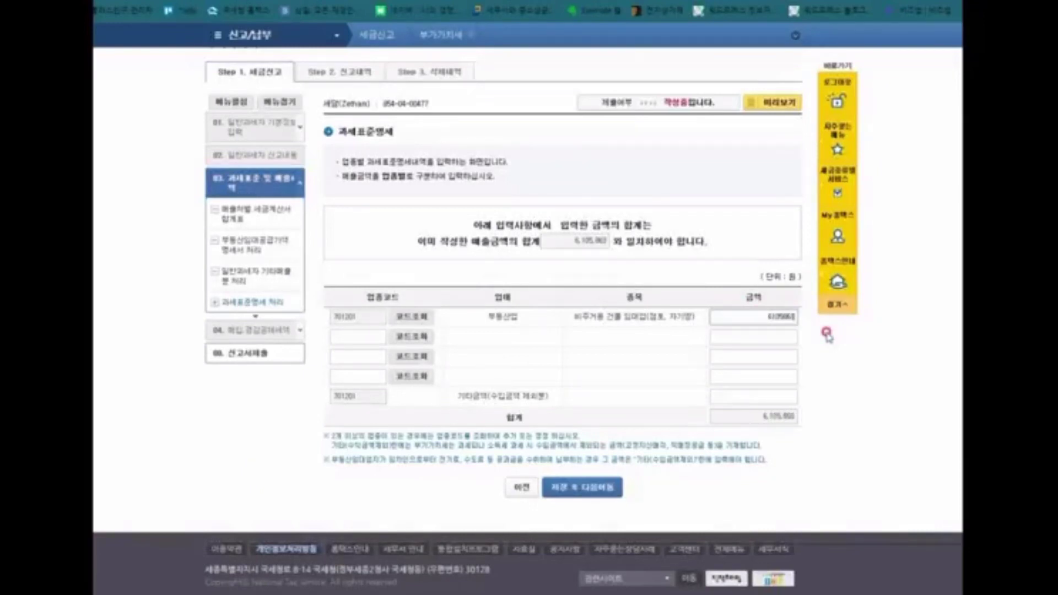
{"action": "left_click", "coordinate": [827, 333]}
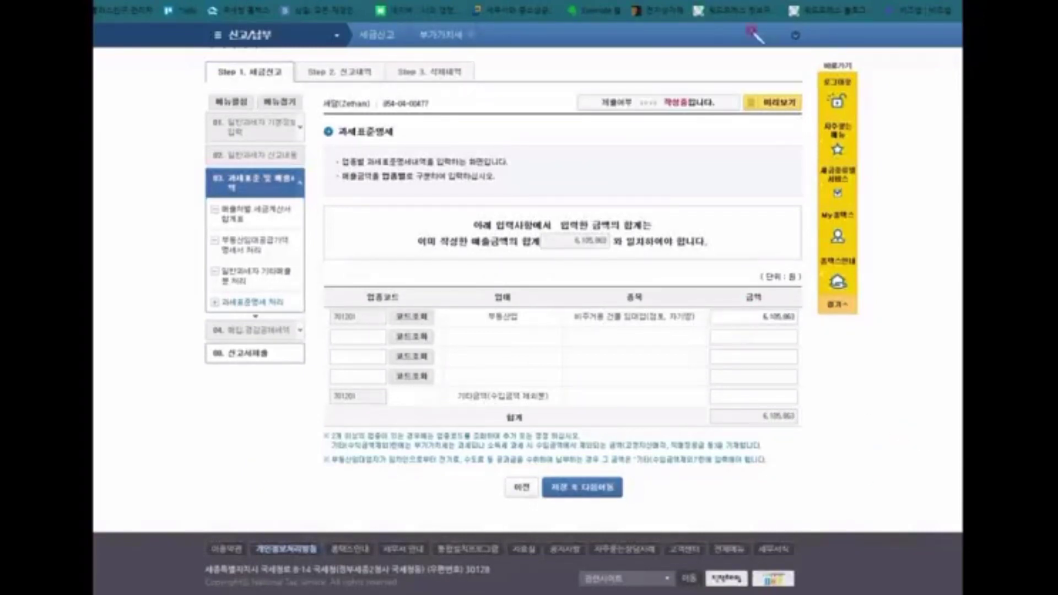
{"action": "left_click_drag", "start_coordinate": [333, 467], "coordinate": [768, 466]}
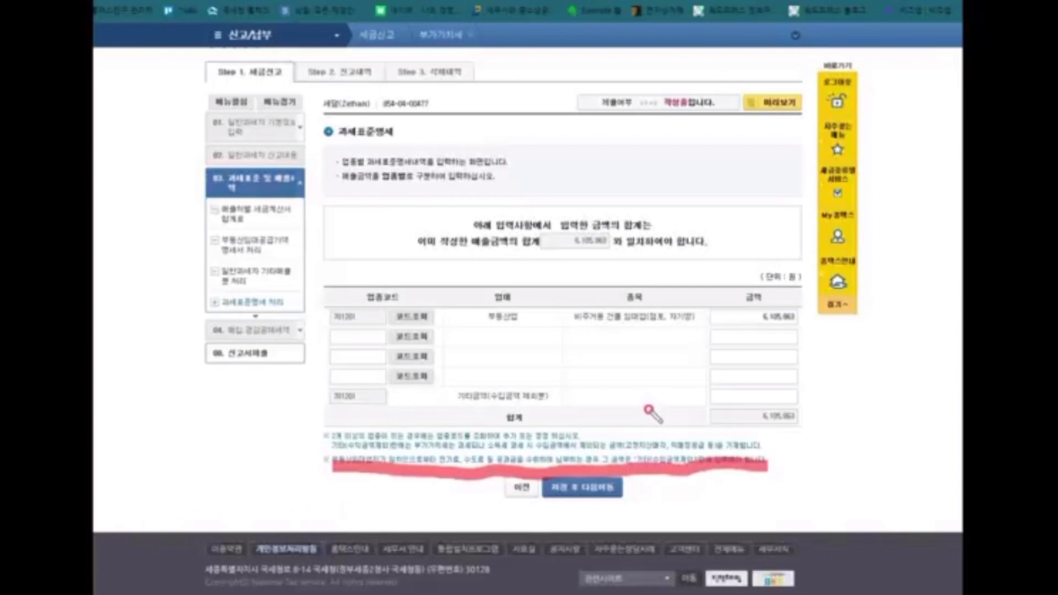
{"action": "key", "text": "Escape"}
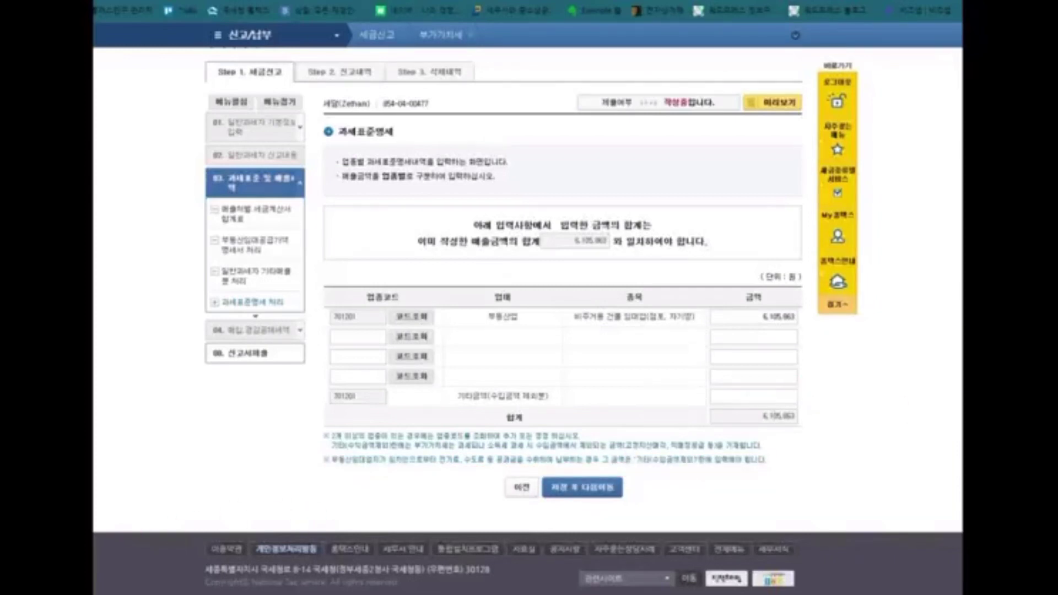
{"action": "left_click", "coordinate": [591, 489]}
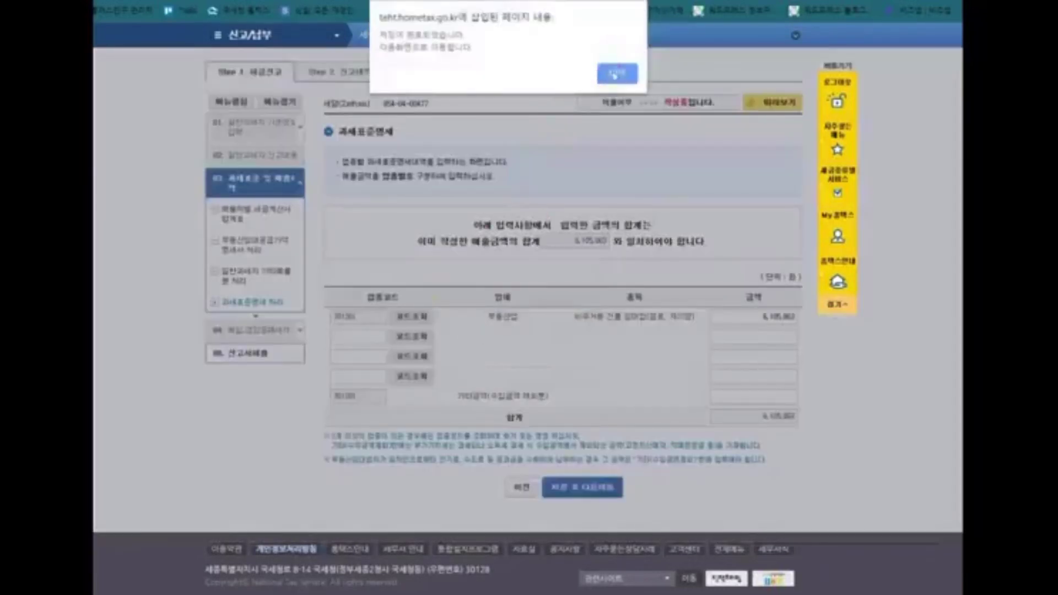
{"action": "left_click", "coordinate": [614, 72]}
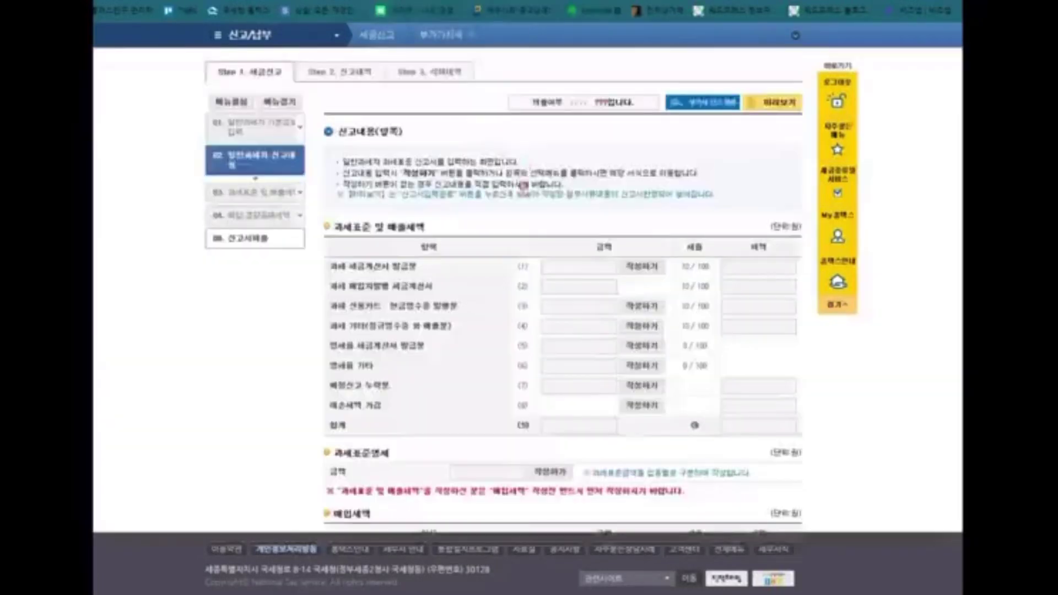
{"action": "scroll", "coordinate": [395, 281], "scroll_direction": "down", "scroll_amount": 10}
{"action": "scroll", "coordinate": [520, 331], "scroll_direction": "up", "scroll_amount": 10}
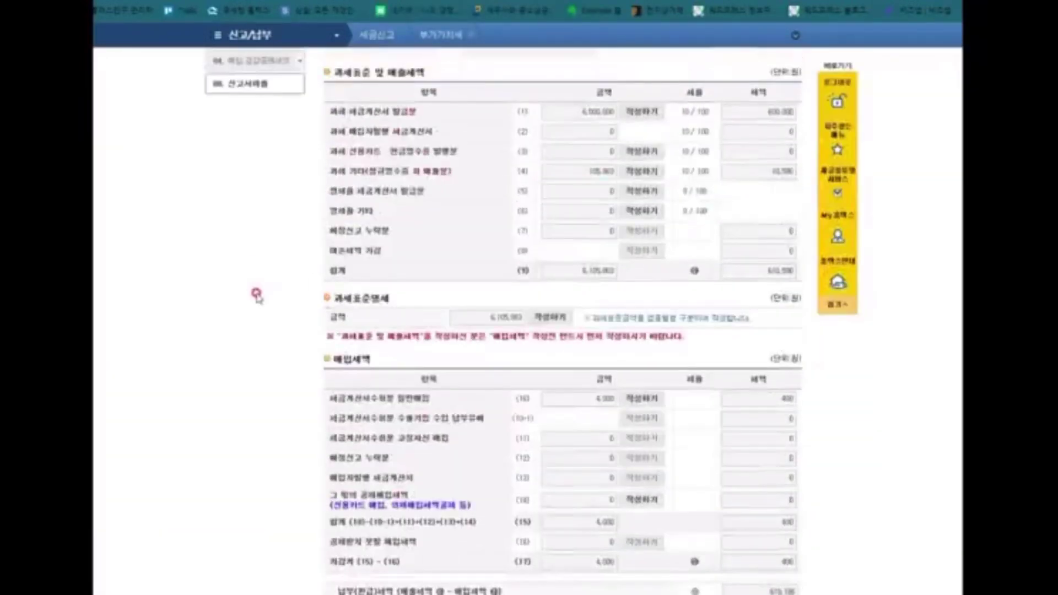
{"action": "scroll", "coordinate": [257, 295], "scroll_direction": "up", "scroll_amount": 5}
{"action": "left_click", "coordinate": [298, 267]}
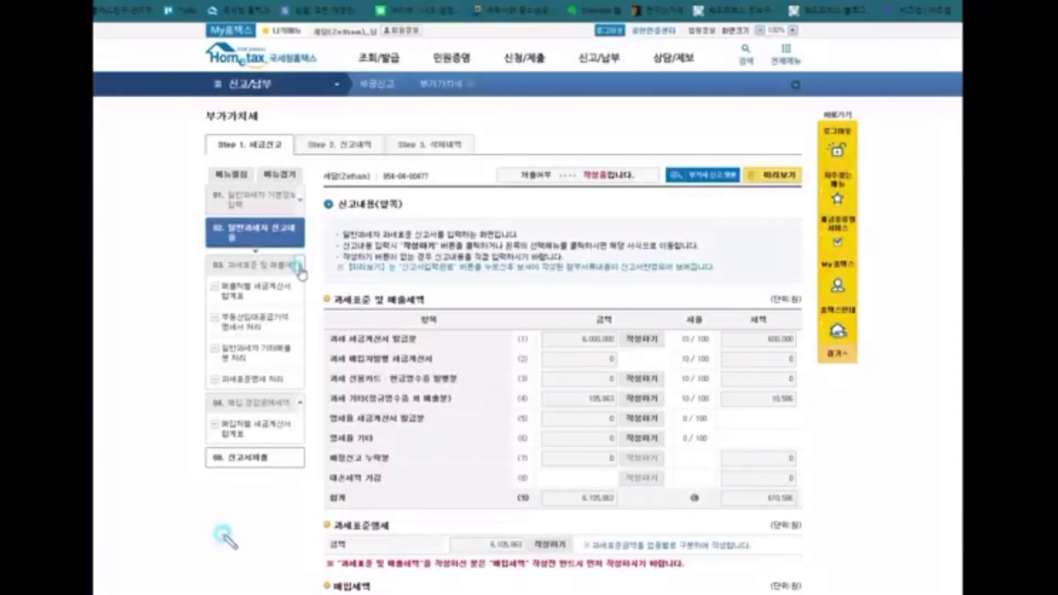
{"action": "left_click", "coordinate": [212, 385]}
{"action": "mouse_move", "coordinate": [215, 392]}
{"action": "left_mouse_down"}
{"action": "mouse_move", "coordinate": [292, 394]}
{"action": "mouse_move", "coordinate": [274, 408]}
{"action": "left_mouse_up"}
{"action": "left_click", "coordinate": [275, 319]}
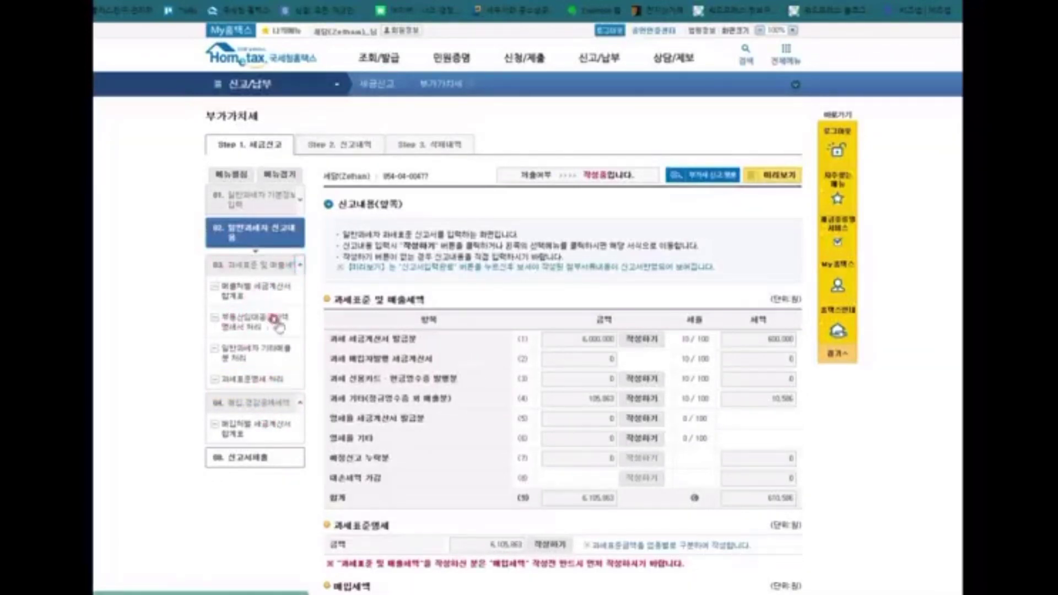
{"action": "scroll", "coordinate": [551, 331], "scroll_direction": "down", "scroll_amount": 10}
{"action": "left_click", "coordinate": [761, 317]}
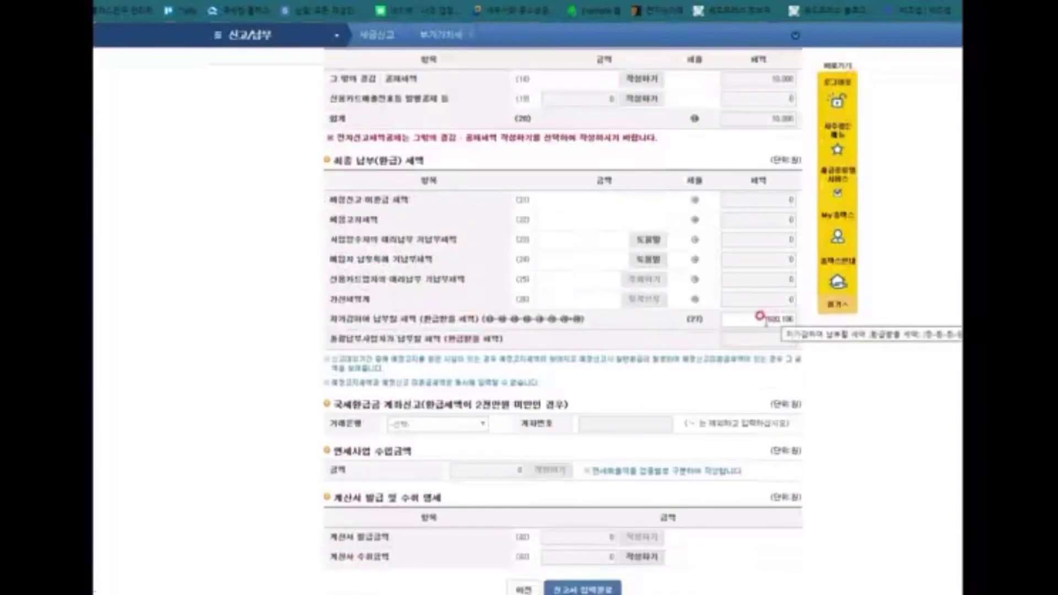
Step: Save the return with 신고서 입력완료, confirming the save and acknowledging the save-complete notice
{"action": "left_click", "coordinate": [862, 396]}
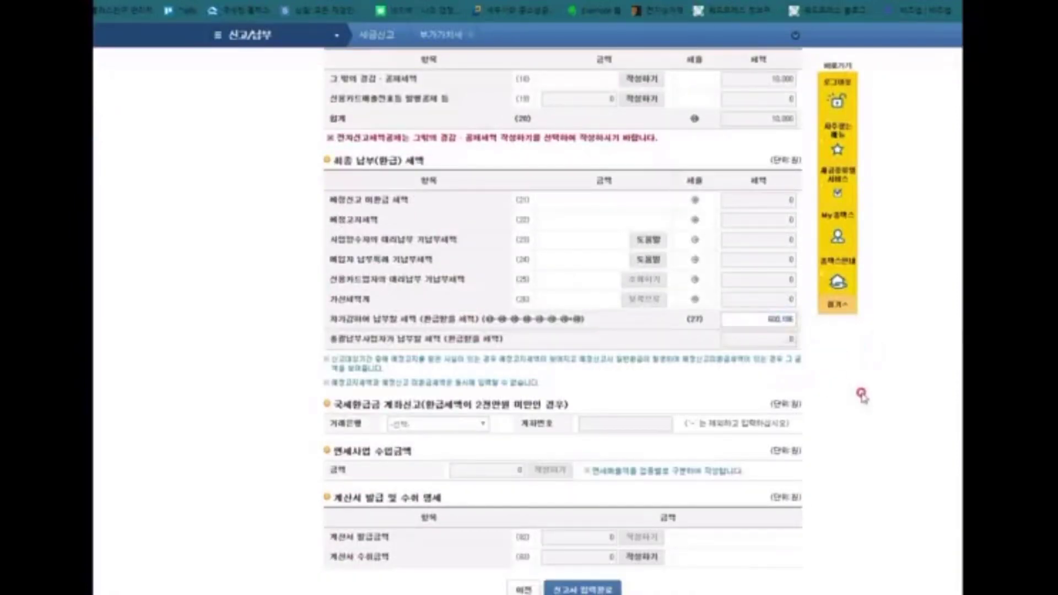
{"action": "left_click", "coordinate": [463, 217]}
{"action": "scroll", "coordinate": [680, 249], "scroll_direction": "up", "scroll_amount": 10}
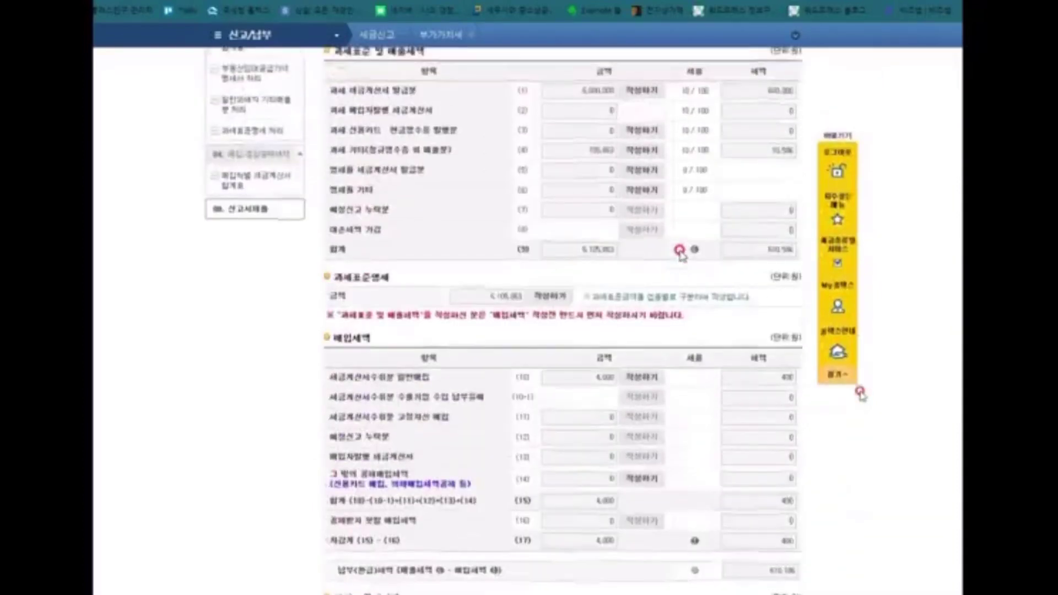
{"action": "scroll", "coordinate": [862, 394], "scroll_direction": "down", "scroll_amount": 8}
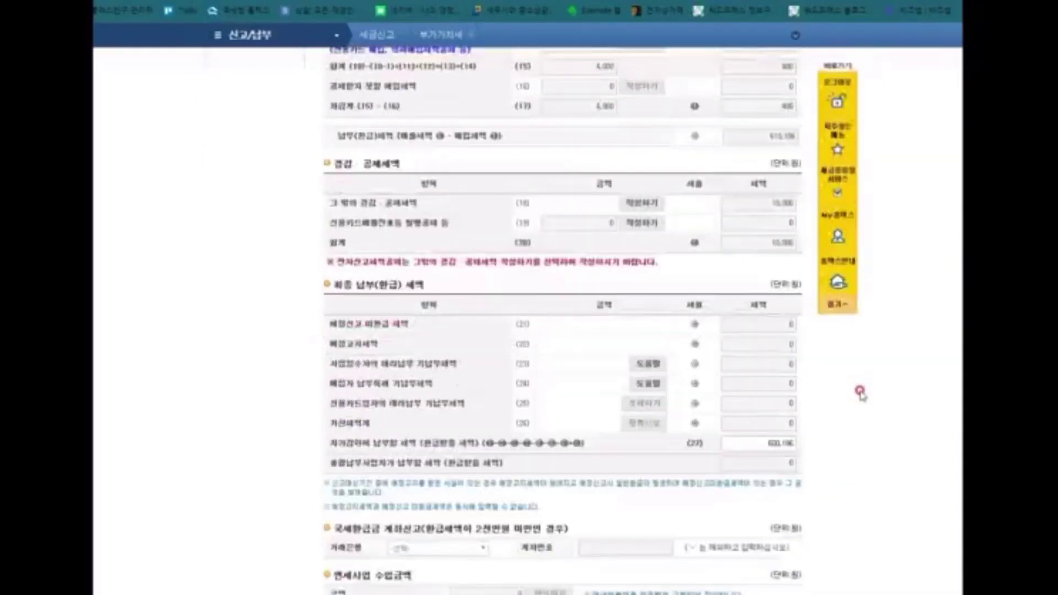
{"action": "scroll", "coordinate": [861, 394], "scroll_direction": "down", "scroll_amount": 5}
{"action": "left_click", "coordinate": [584, 484]}
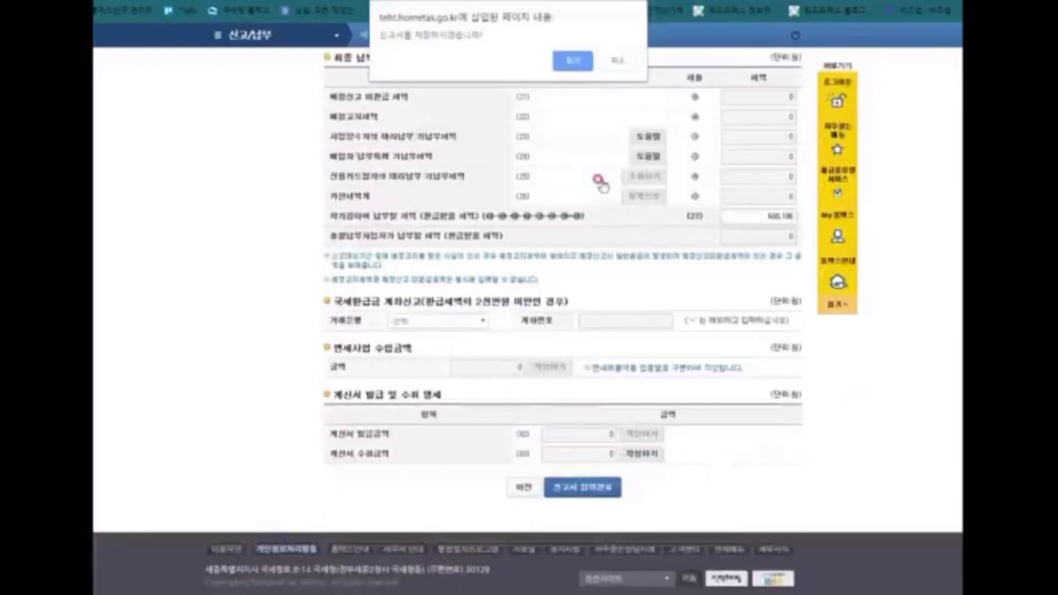
{"action": "left_click", "coordinate": [571, 62]}
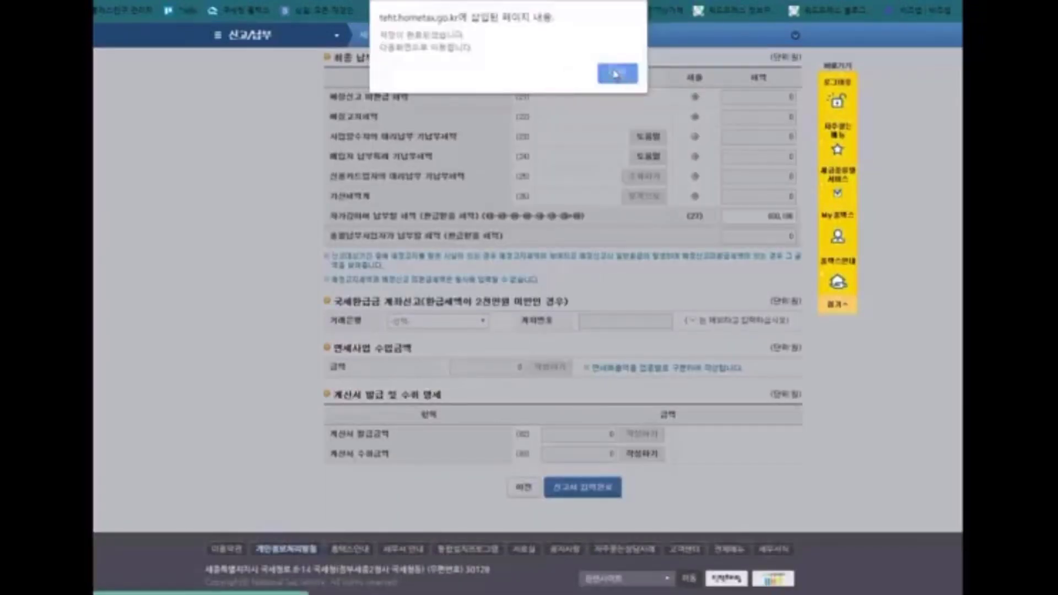
{"action": "left_click", "coordinate": [611, 73]}
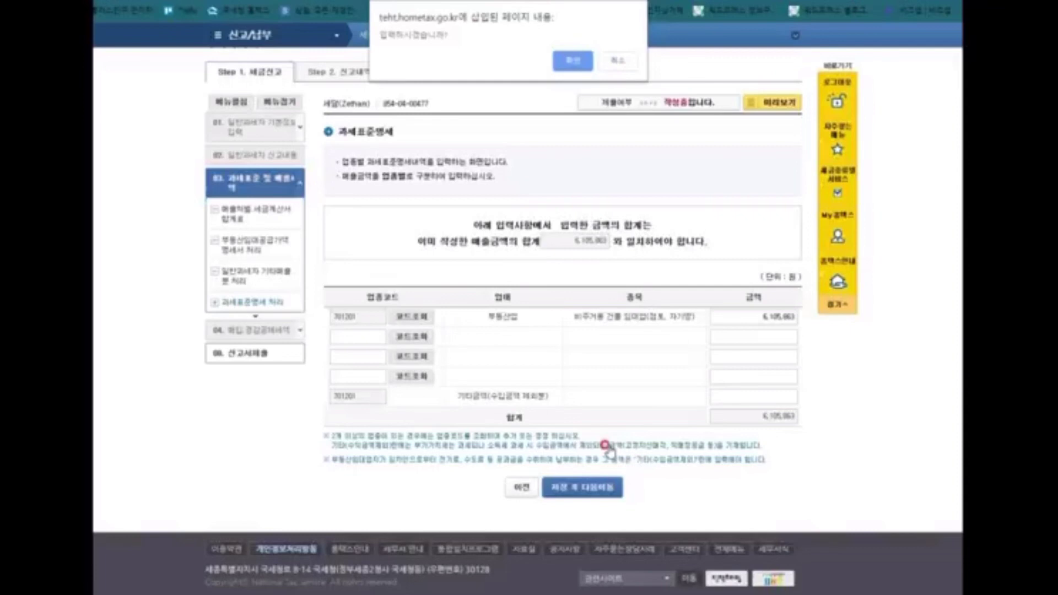
Step: Accept the tax-base breakdown and expand the tax-base and sales-tax section to check payable tax
{"action": "left_click", "coordinate": [574, 62]}
{"action": "left_click", "coordinate": [618, 73]}
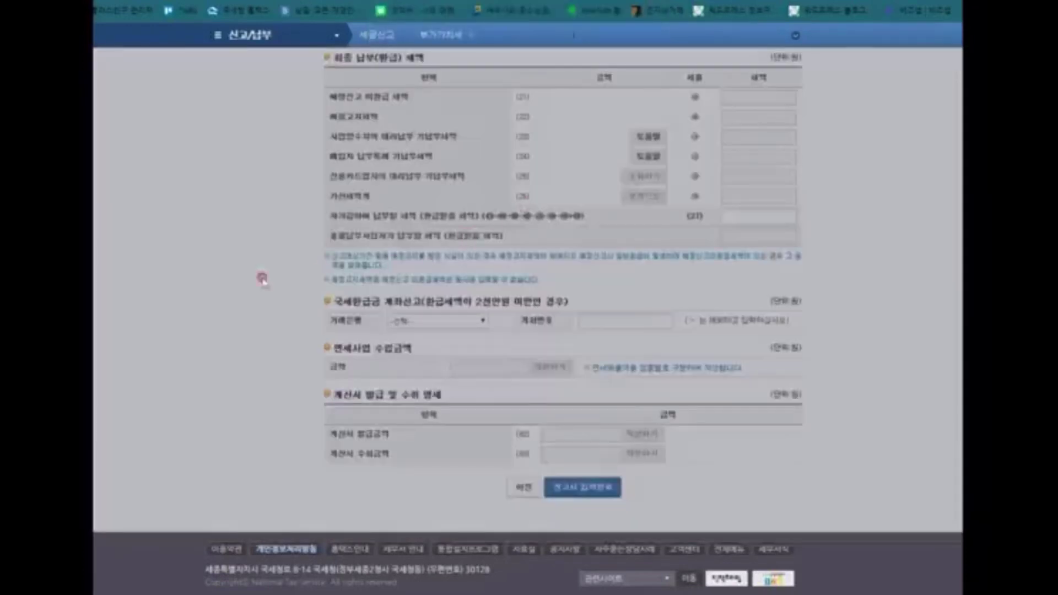
{"action": "scroll", "coordinate": [326, 292], "scroll_direction": "down", "scroll_amount": 5}
{"action": "scroll", "coordinate": [322, 290], "scroll_direction": "up", "scroll_amount": 5}
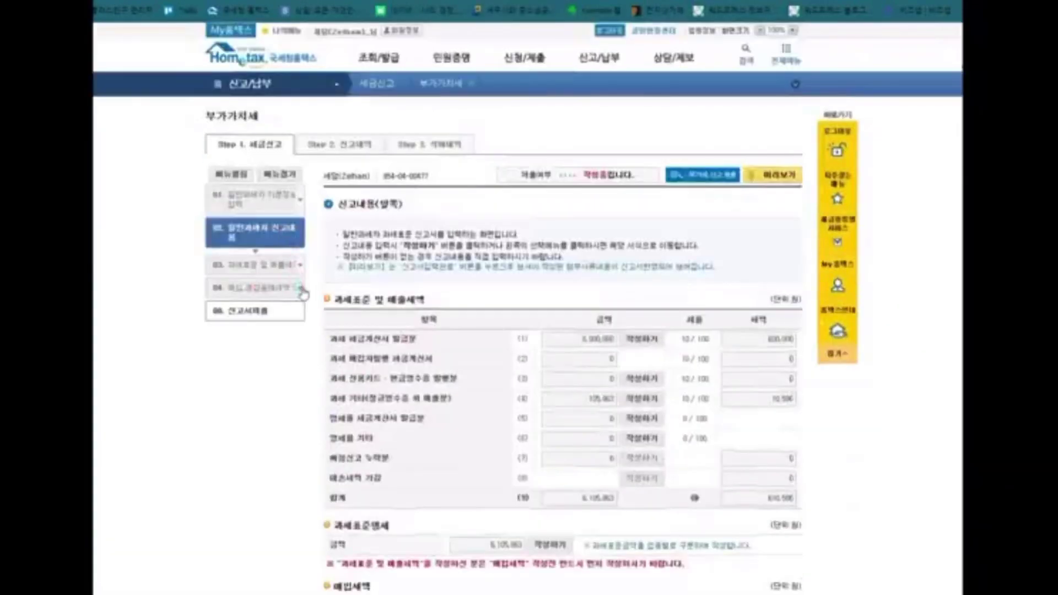
{"action": "left_click", "coordinate": [298, 266]}
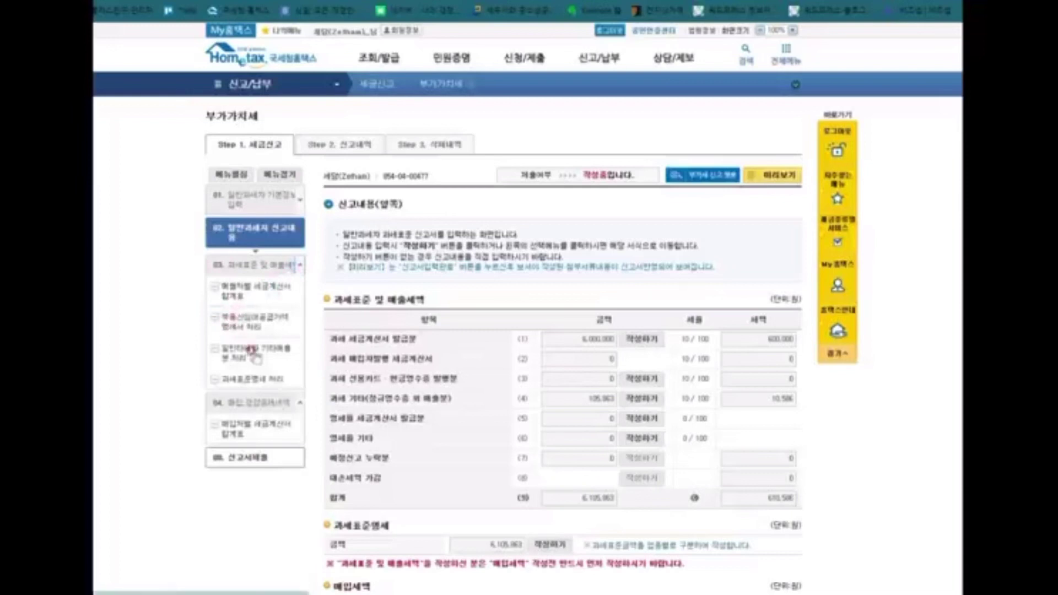
{"action": "left_click", "coordinate": [294, 431]}
{"action": "scroll", "coordinate": [622, 355], "scroll_direction": "down", "scroll_amount": 10}
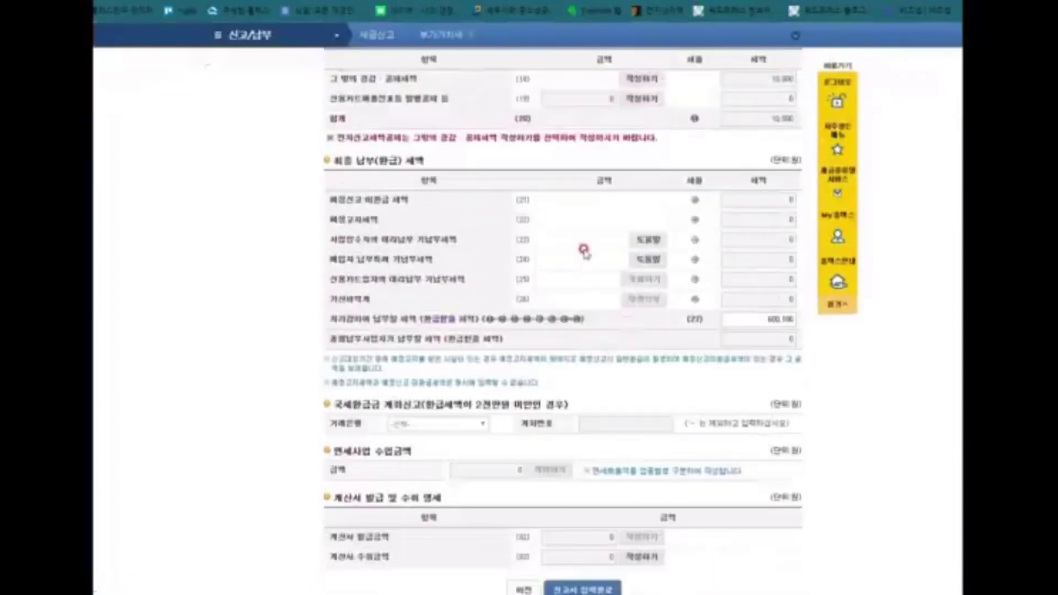
{"action": "left_click", "coordinate": [778, 317]}
Step: Review the return showing 600,186 won payable and request saving it with 신고서 입력완료
{"action": "left_click", "coordinate": [862, 394]}
{"action": "scroll", "coordinate": [861, 394], "scroll_direction": "up", "scroll_amount": 5}
{"action": "scroll", "coordinate": [862, 393], "scroll_direction": "up", "scroll_amount": 6}
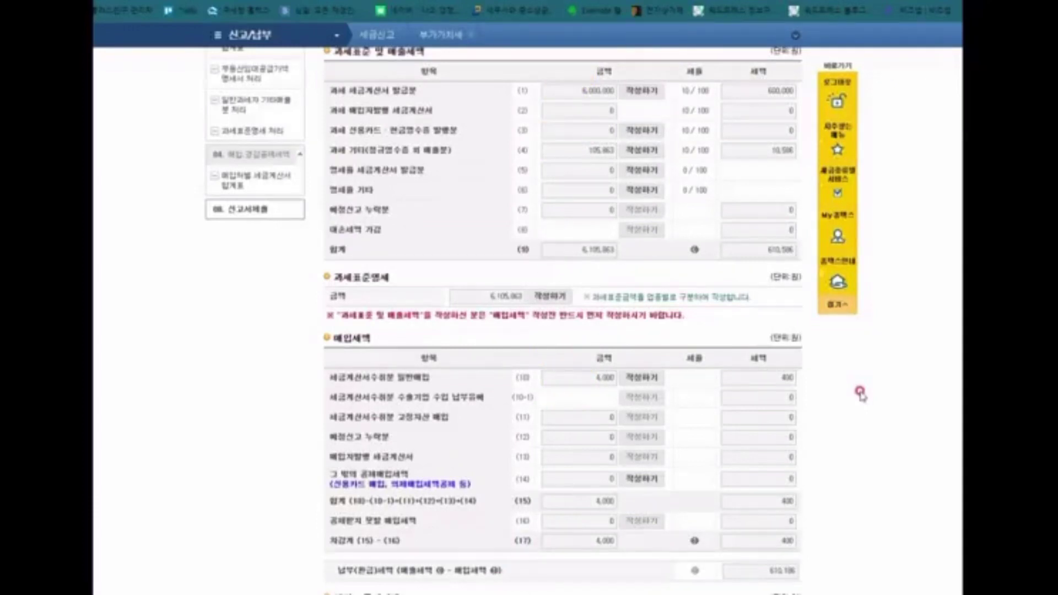
{"action": "scroll", "coordinate": [861, 392], "scroll_direction": "down", "scroll_amount": 8}
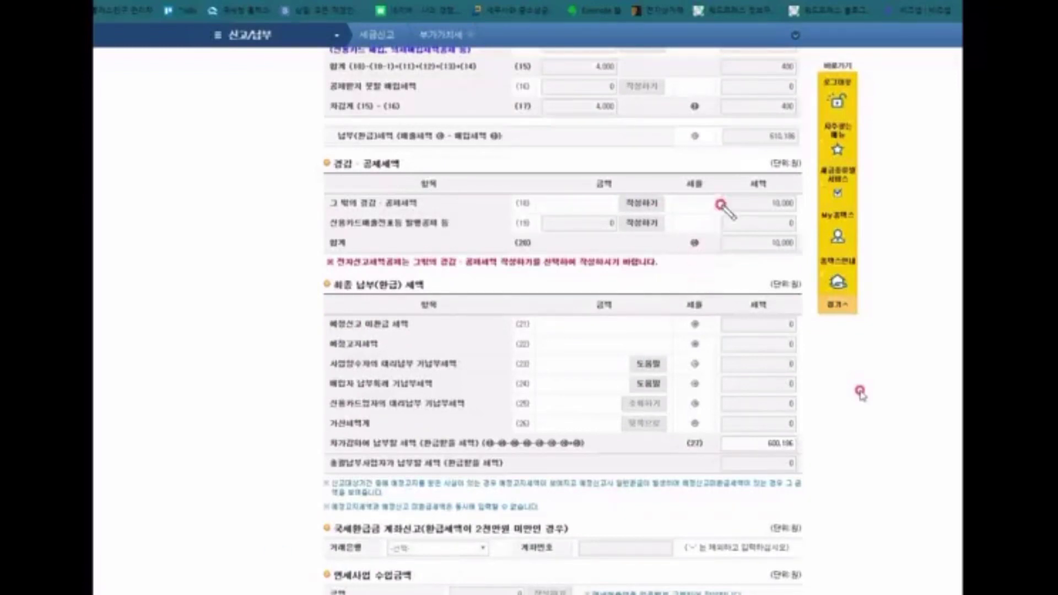
{"action": "left_click_drag", "start_coordinate": [720, 206], "coordinate": [802, 207]}
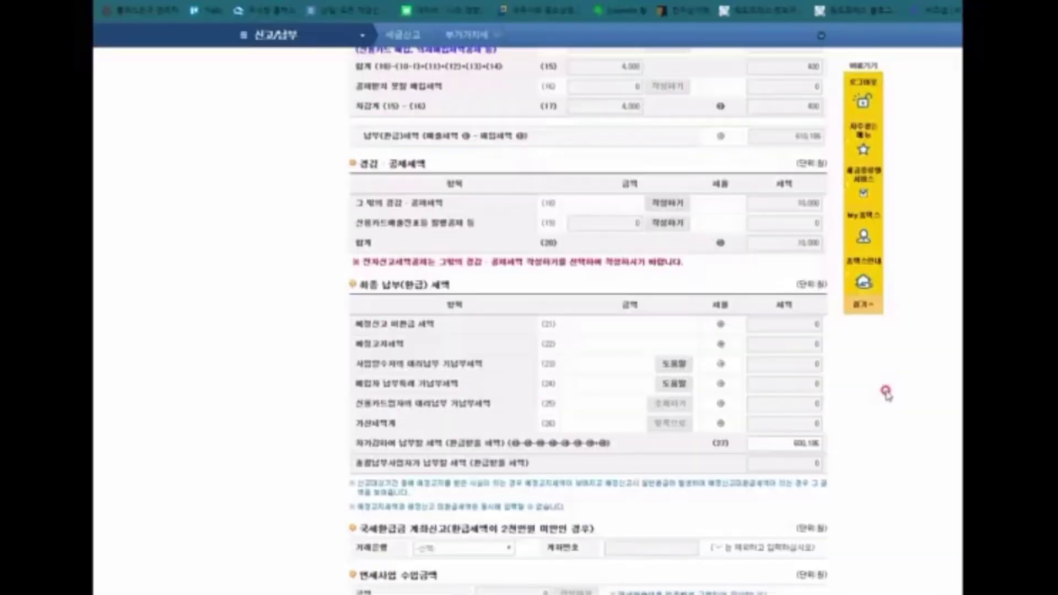
{"action": "scroll", "coordinate": [886, 393], "scroll_direction": "down", "scroll_amount": 5}
{"action": "left_click", "coordinate": [631, 487]}
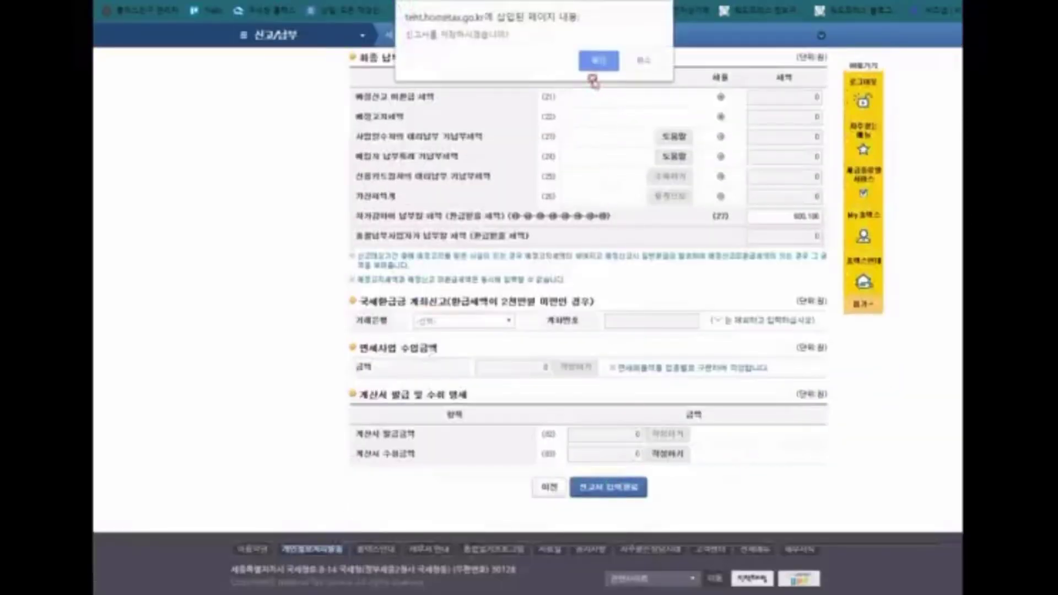
Step: Confirm the save, review the 600,186 won payable summary, and submit the VAT return
{"action": "left_click", "coordinate": [596, 59]}
{"action": "left_click", "coordinate": [644, 72]}
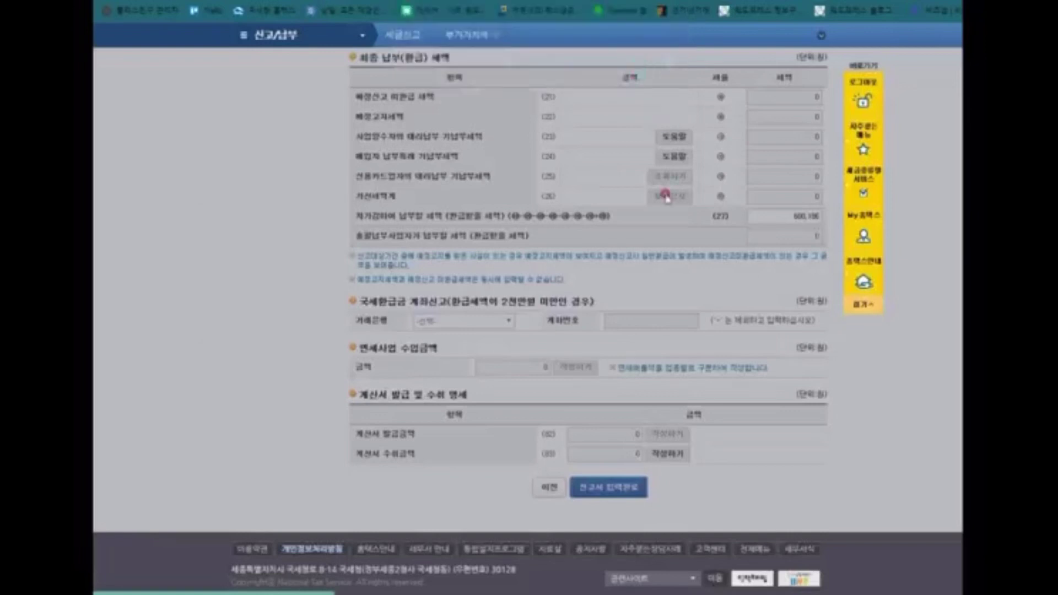
{"action": "left_click_drag", "start_coordinate": [447, 359], "coordinate": [770, 366]}
{"action": "left_click_drag", "start_coordinate": [477, 390], "coordinate": [704, 390]}
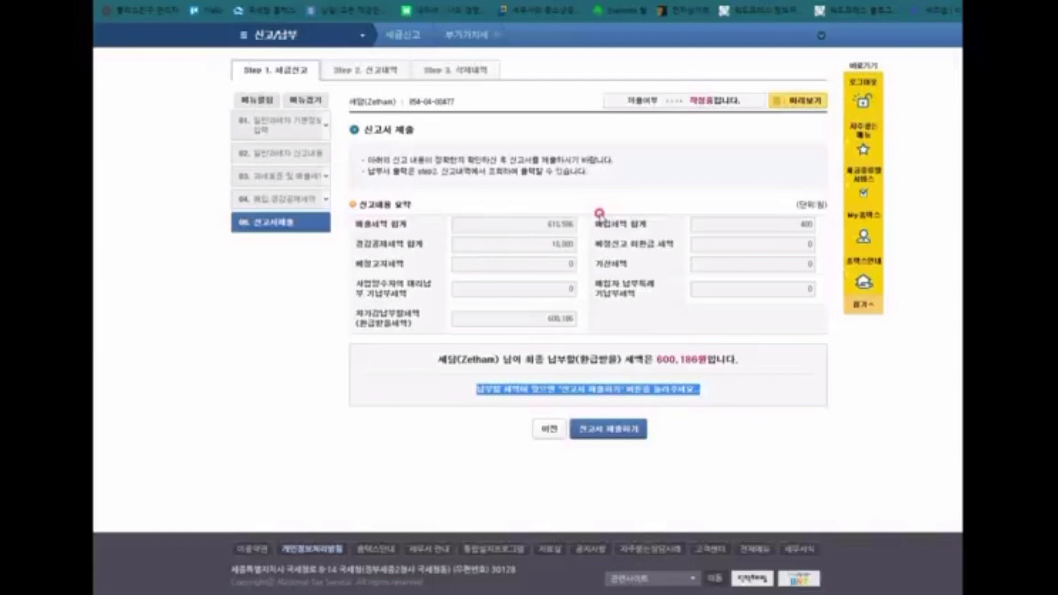
{"action": "left_click", "coordinate": [605, 455]}
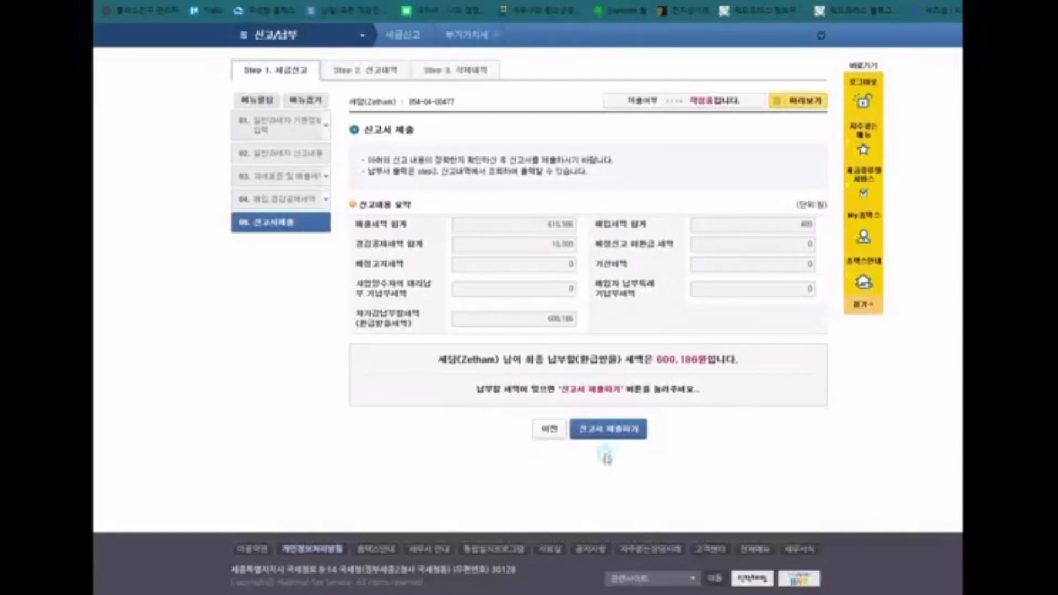
{"action": "left_click", "coordinate": [631, 430]}
{"action": "left_click", "coordinate": [640, 87]}
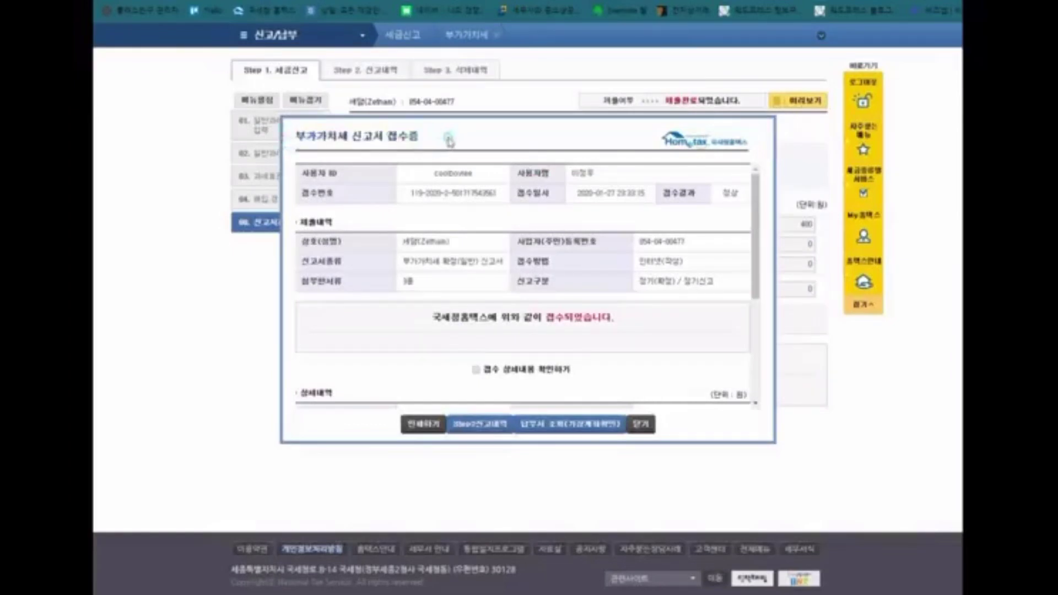
Step: Highlight the receipt number, filing year and filing period on the 접수증
{"action": "left_click_drag", "start_coordinate": [376, 193], "coordinate": [494, 194]}
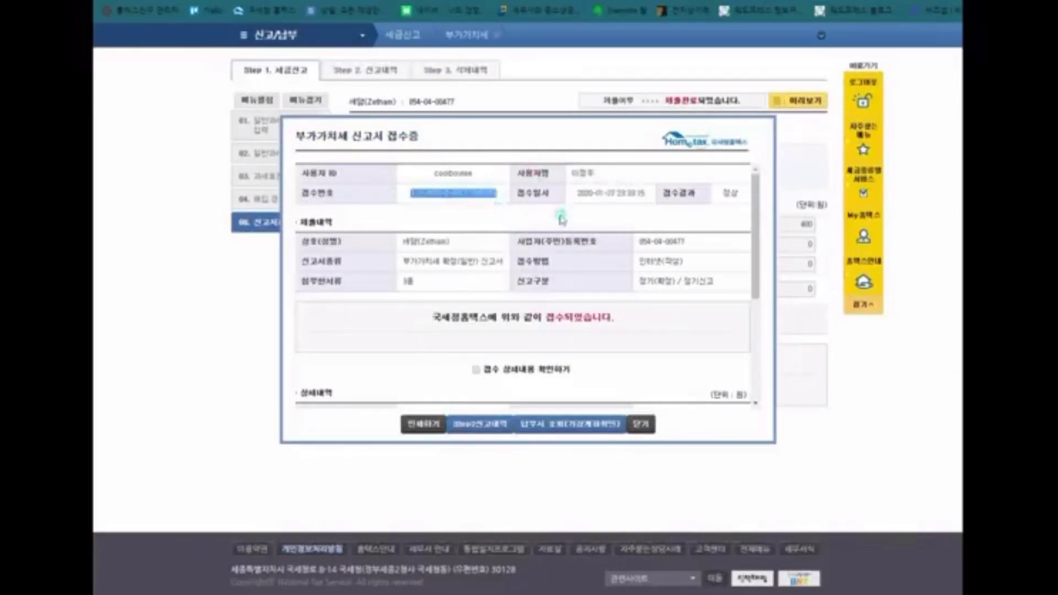
{"action": "scroll", "coordinate": [562, 218], "scroll_direction": "down", "scroll_amount": 2}
{"action": "left_click_drag", "start_coordinate": [401, 288], "coordinate": [468, 299]}
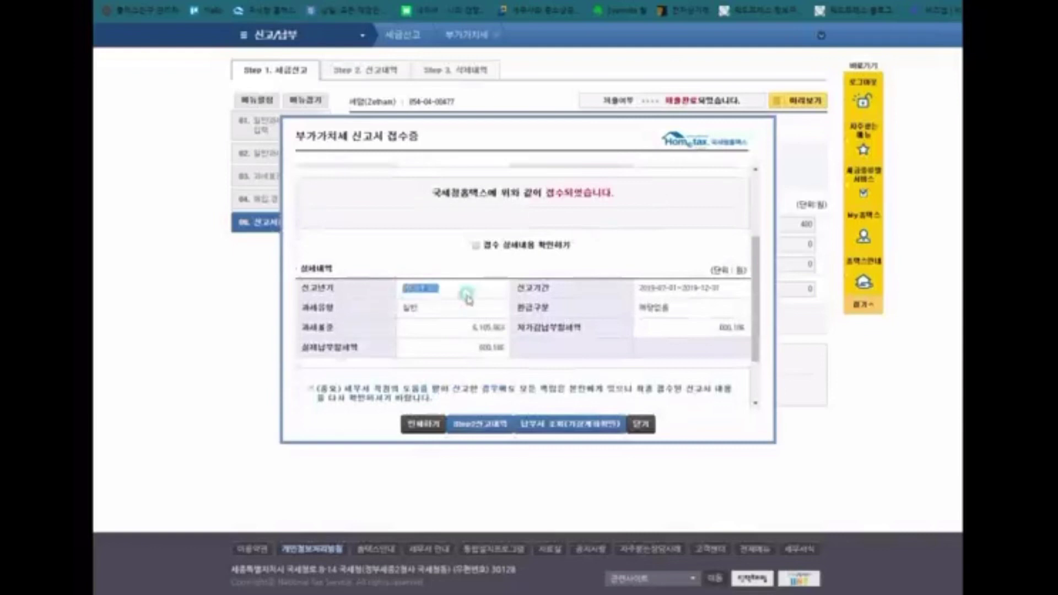
{"action": "left_click", "coordinate": [421, 312]}
{"action": "left_click_drag", "start_coordinate": [637, 289], "coordinate": [722, 290]}
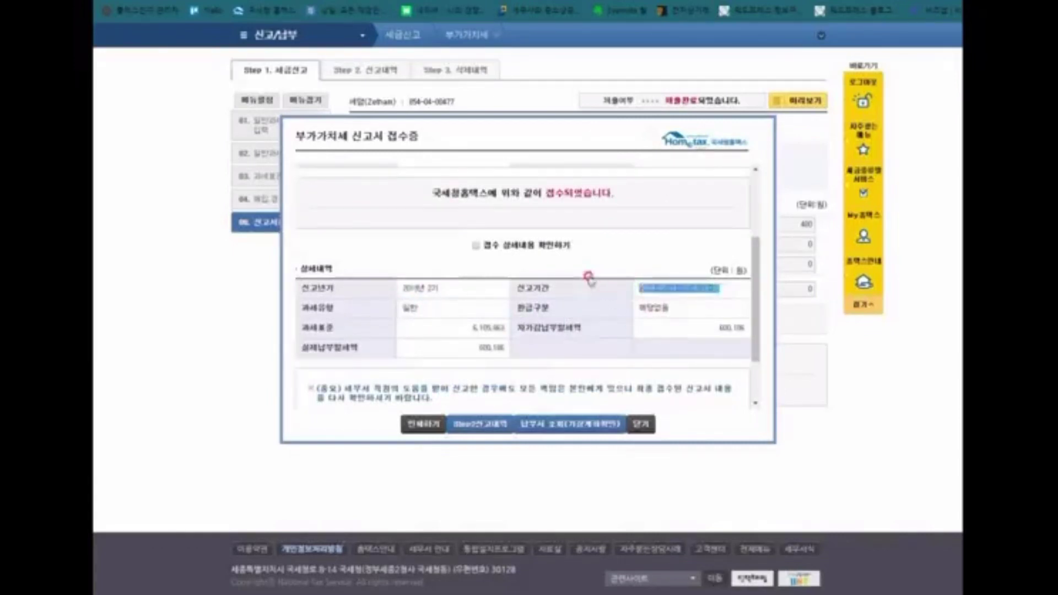
{"action": "left_click", "coordinate": [558, 267]}
{"action": "scroll", "coordinate": [476, 313], "scroll_direction": "up", "scroll_amount": 1}
Step: Tick 접수 상세내용 확인하기 and the self-confirmation box, then open the receipt for printing
{"action": "left_click", "coordinate": [479, 310]}
{"action": "scroll", "coordinate": [477, 311], "scroll_direction": "down", "scroll_amount": 2}
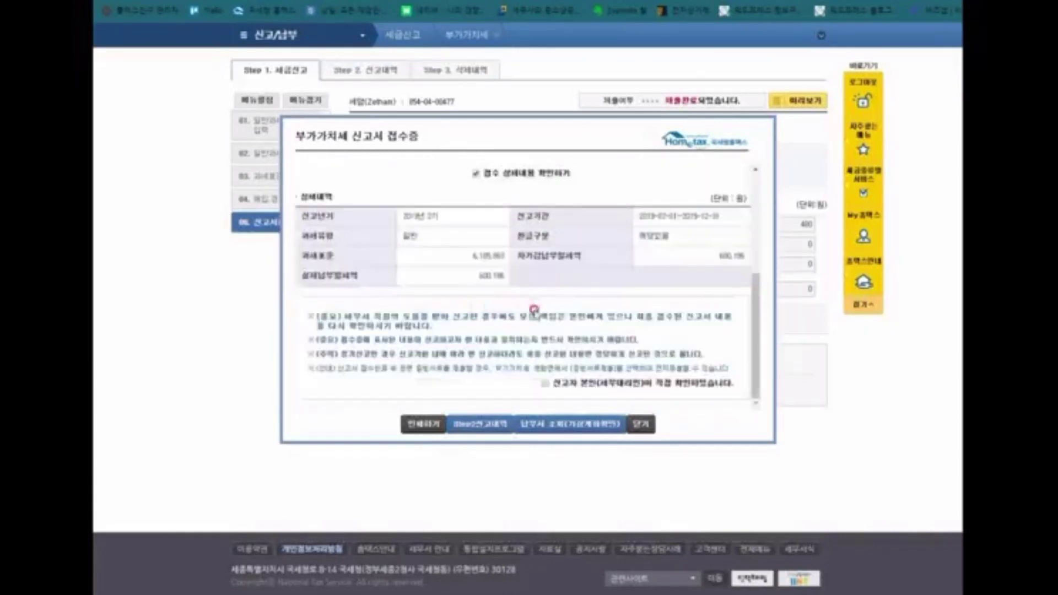
{"action": "left_click", "coordinate": [548, 384]}
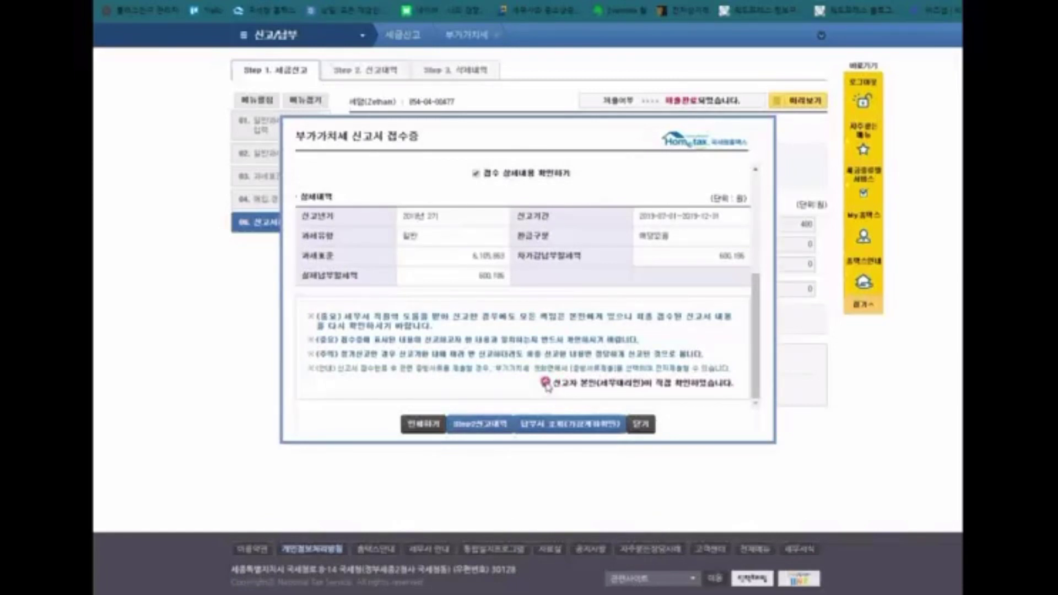
{"action": "left_click", "coordinate": [424, 426]}
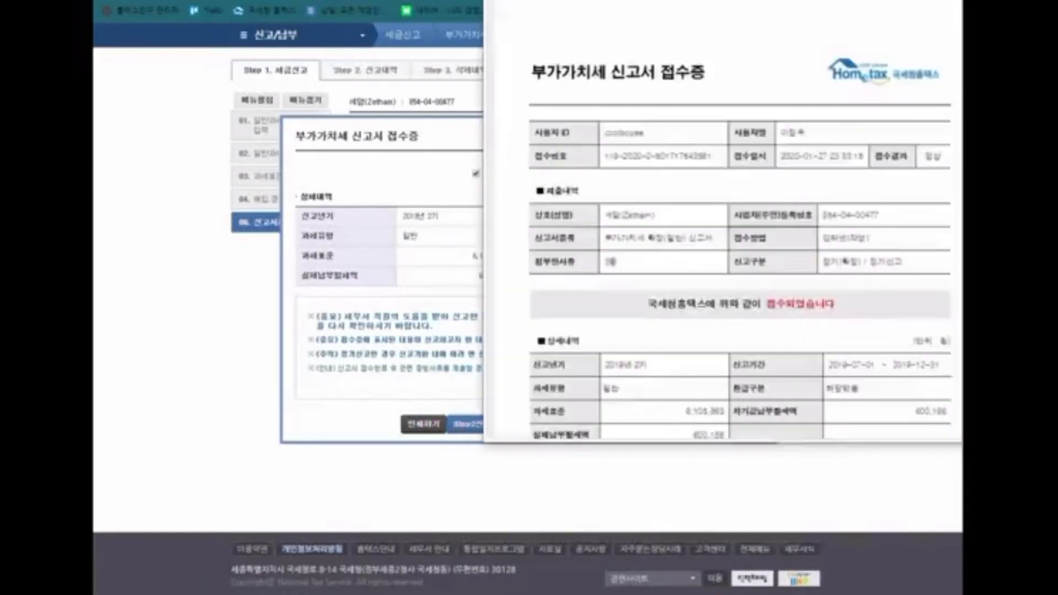
{"action": "scroll", "coordinate": [777, 128], "scroll_direction": "down", "scroll_amount": 3}
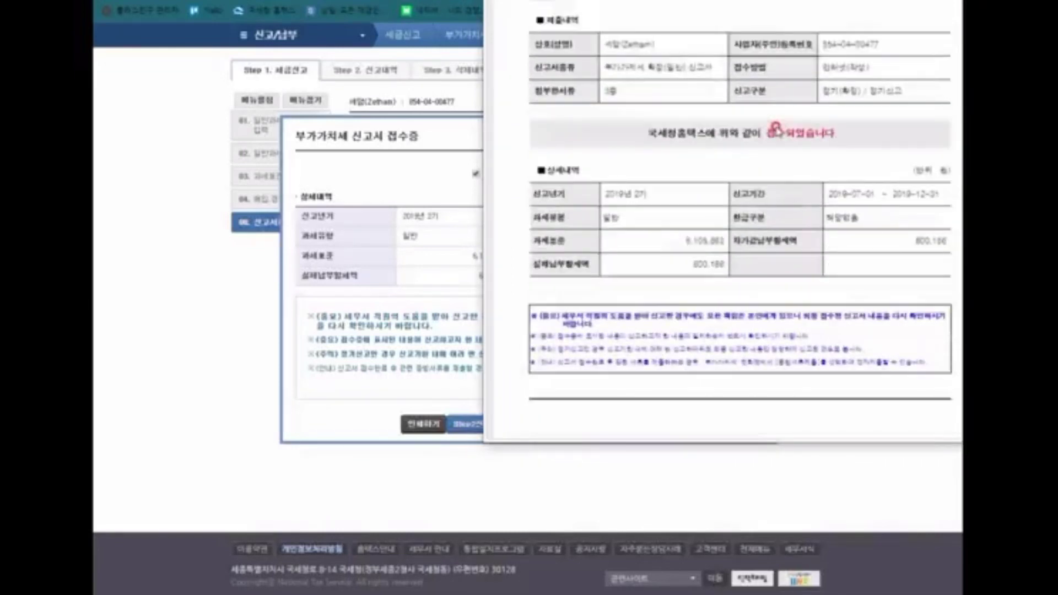